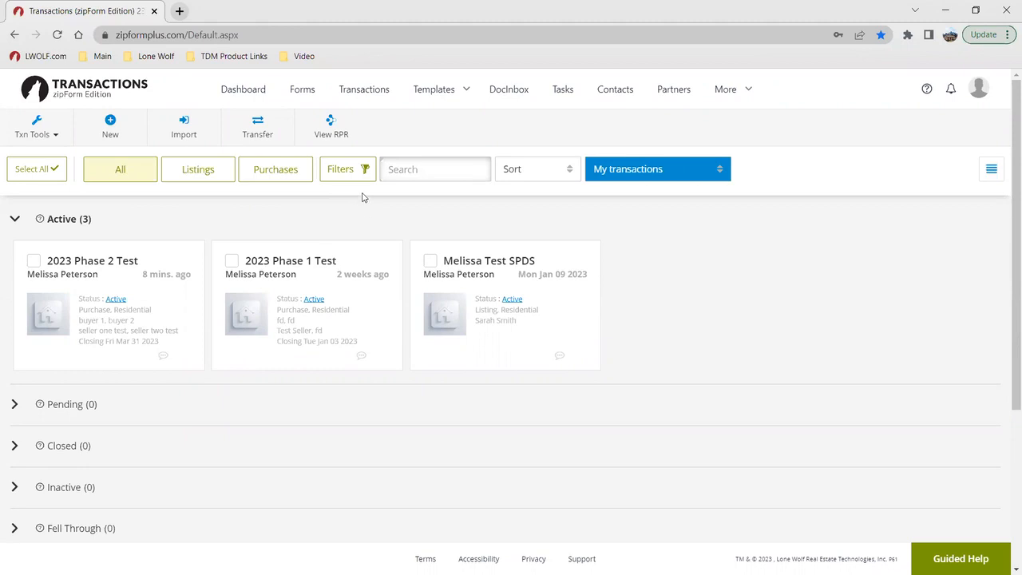
Step: Open the account's profile and settings and review the personal details under My Information
{"action": "left_click", "coordinate": [131, 127]}
{"action": "left_click", "coordinate": [979, 89]}
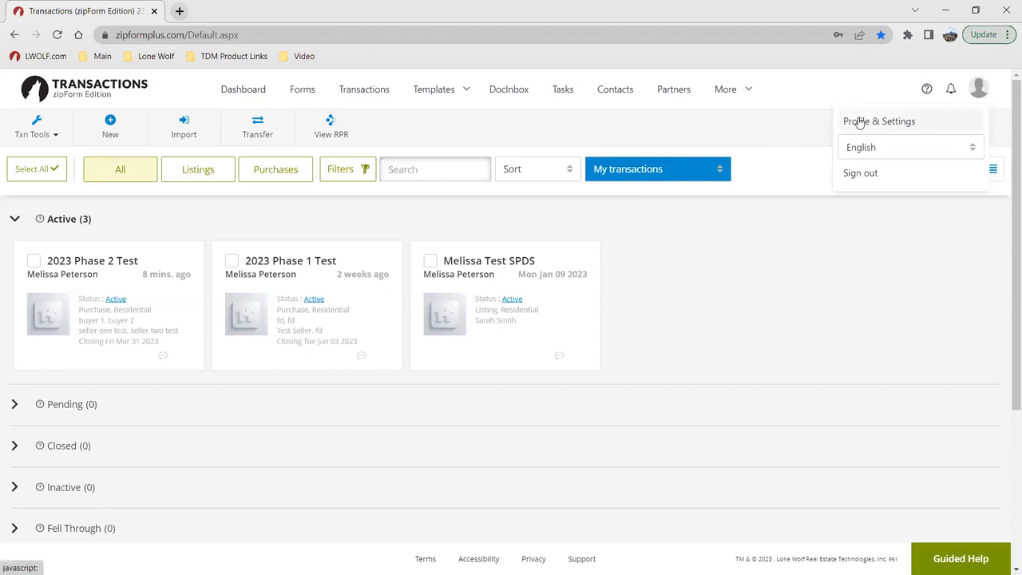
{"action": "left_click", "coordinate": [860, 122]}
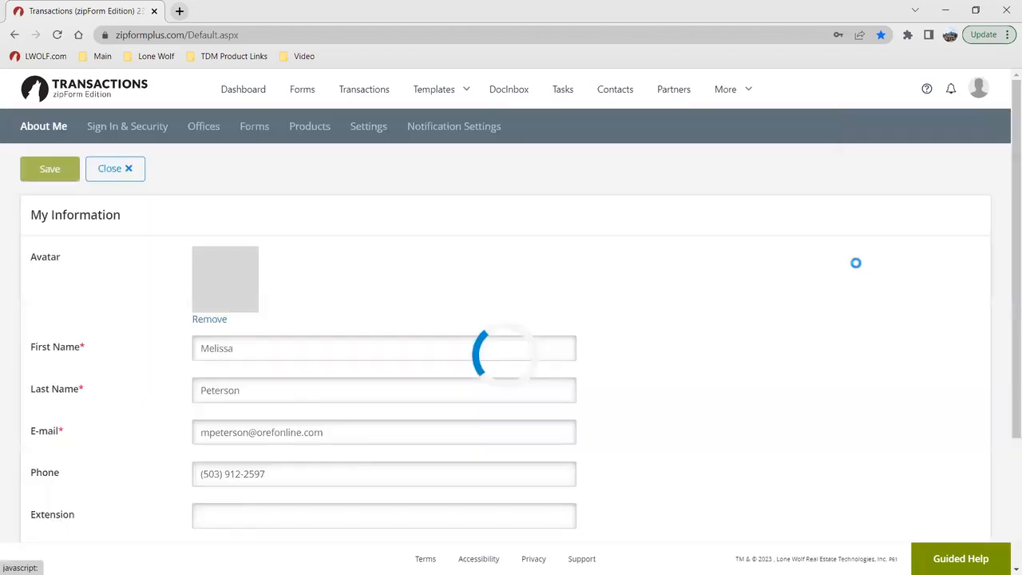
{"action": "scroll", "coordinate": [326, 317], "scroll_direction": "down", "scroll_amount": 1}
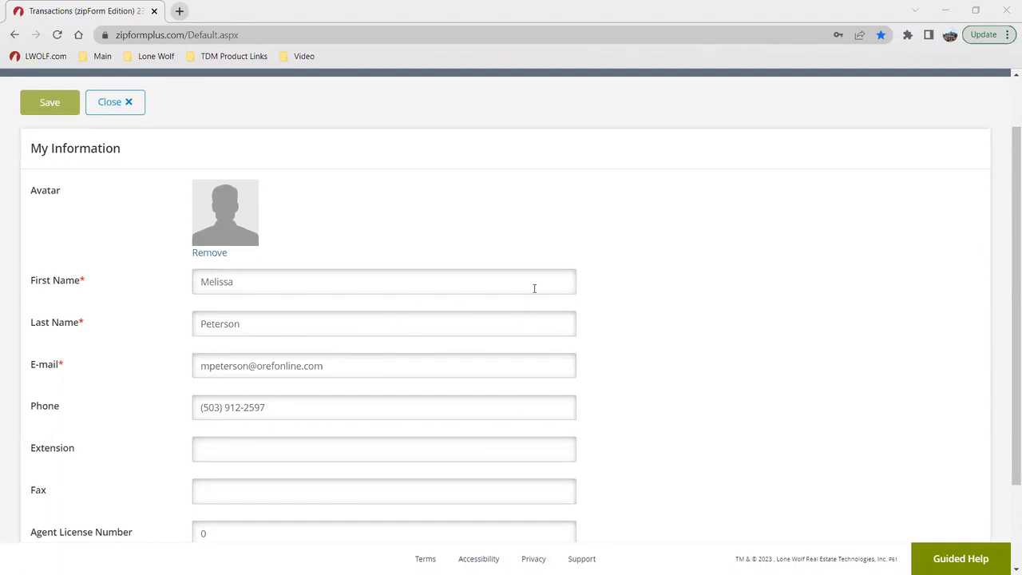
{"action": "scroll", "coordinate": [459, 292], "scroll_direction": "up", "scroll_amount": 1}
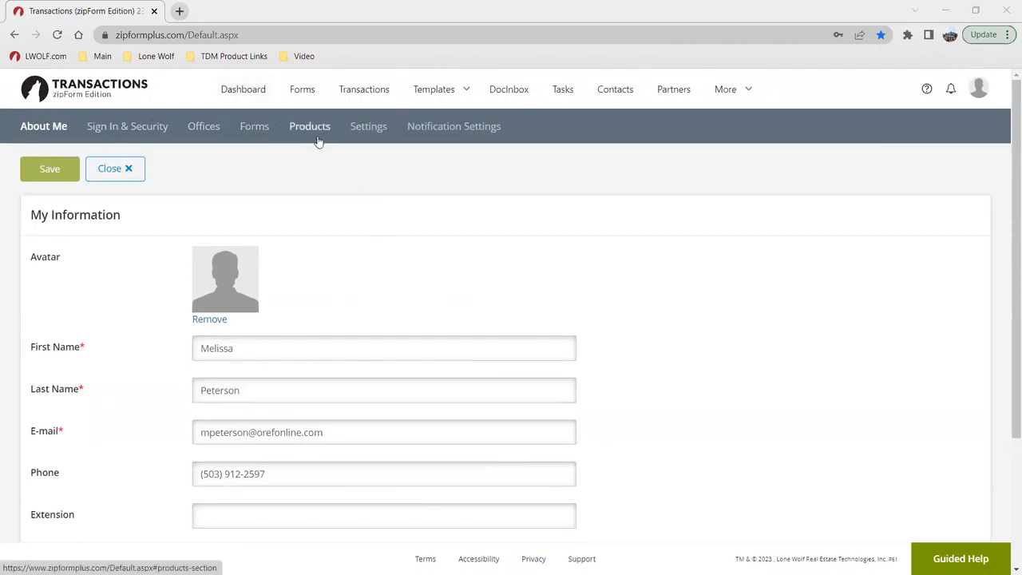
Step: Set the account's e-sign option to Authentisign (New and Improved) and save the settings
{"action": "left_click", "coordinate": [371, 134]}
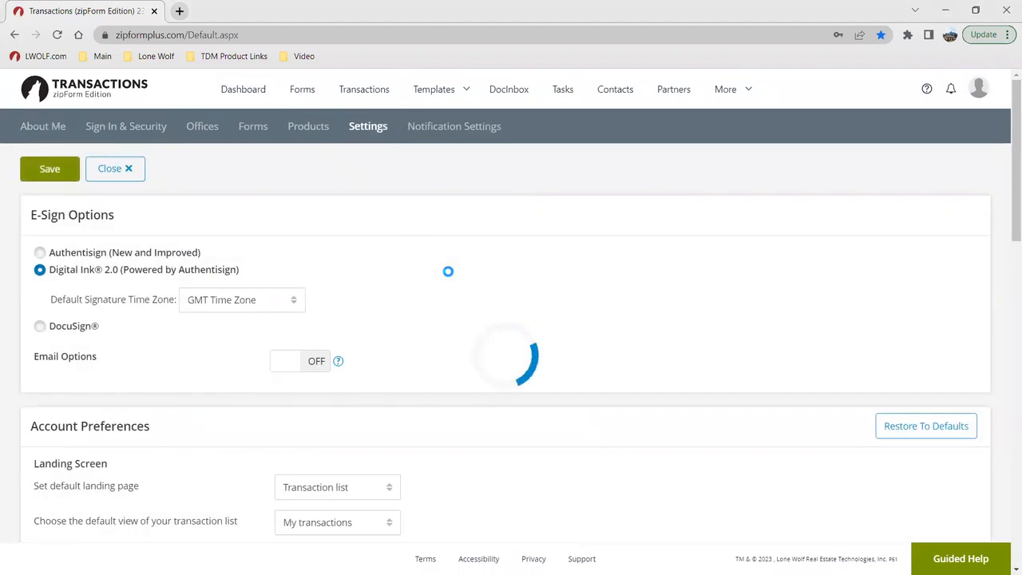
{"action": "left_click", "coordinate": [39, 253]}
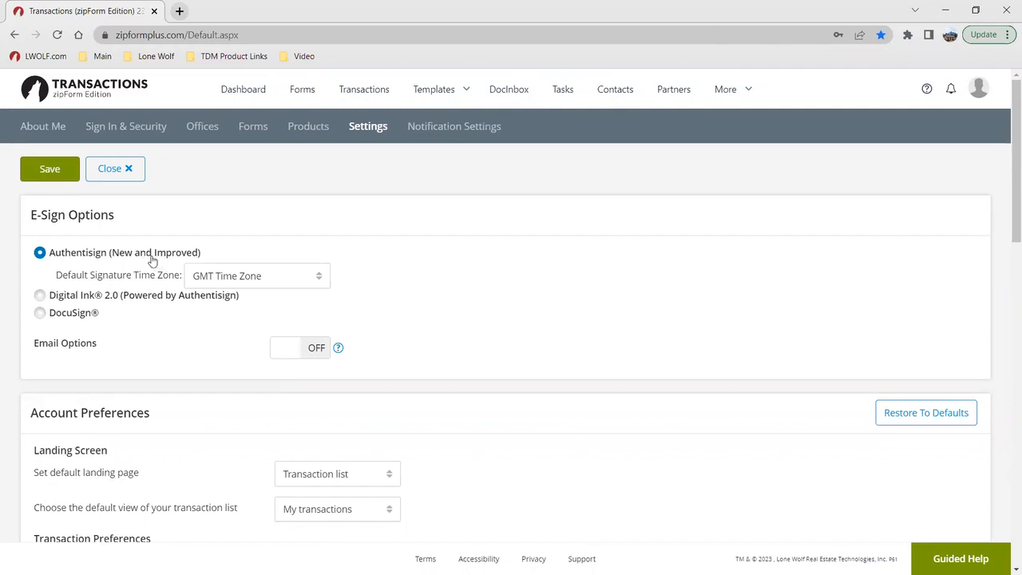
{"action": "left_click", "coordinate": [50, 168]}
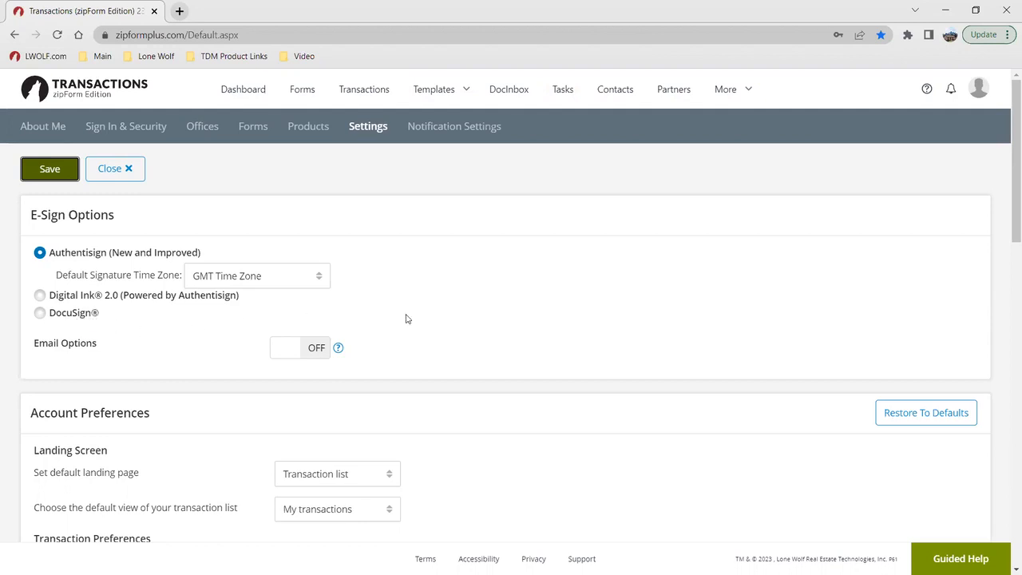
{"action": "scroll", "coordinate": [454, 354], "scroll_direction": "down", "scroll_amount": 1}
{"action": "scroll", "coordinate": [453, 353], "scroll_direction": "up", "scroll_amount": 1}
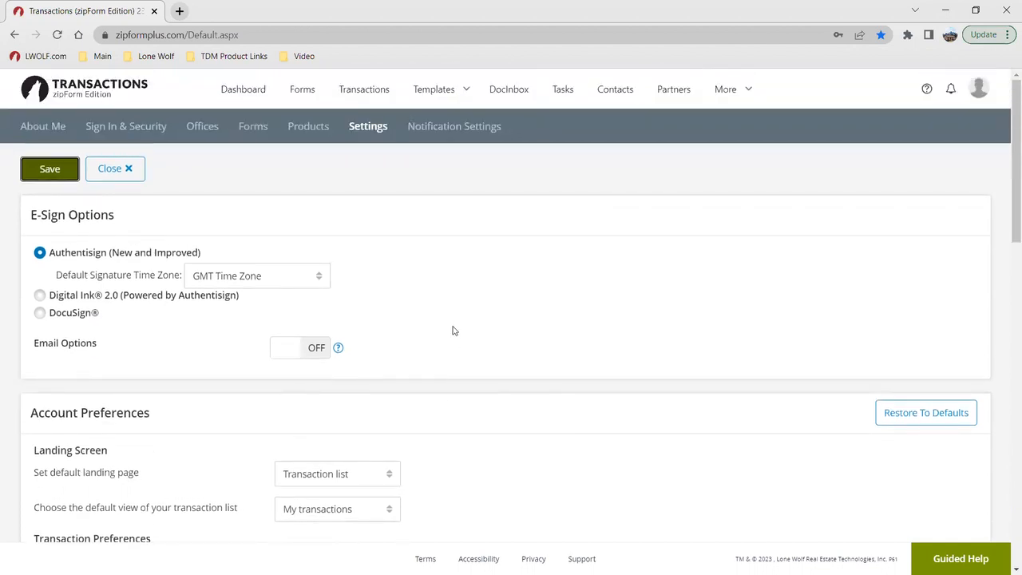
Step: Open the dashboard and look over its listing chart, task summaries and Recent Activity
{"action": "left_click", "coordinate": [239, 96]}
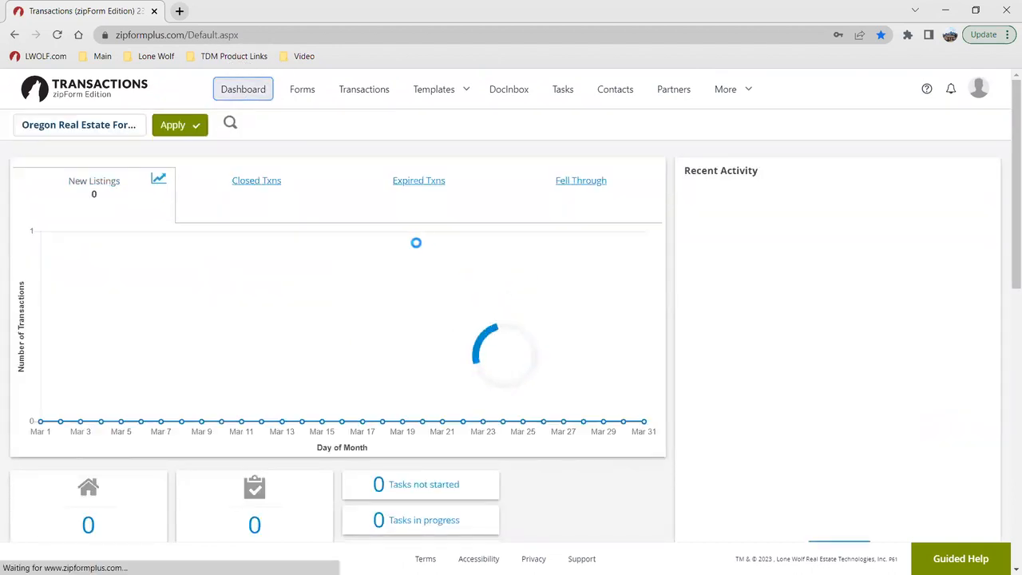
{"action": "scroll", "coordinate": [527, 495], "scroll_direction": "down", "scroll_amount": 2}
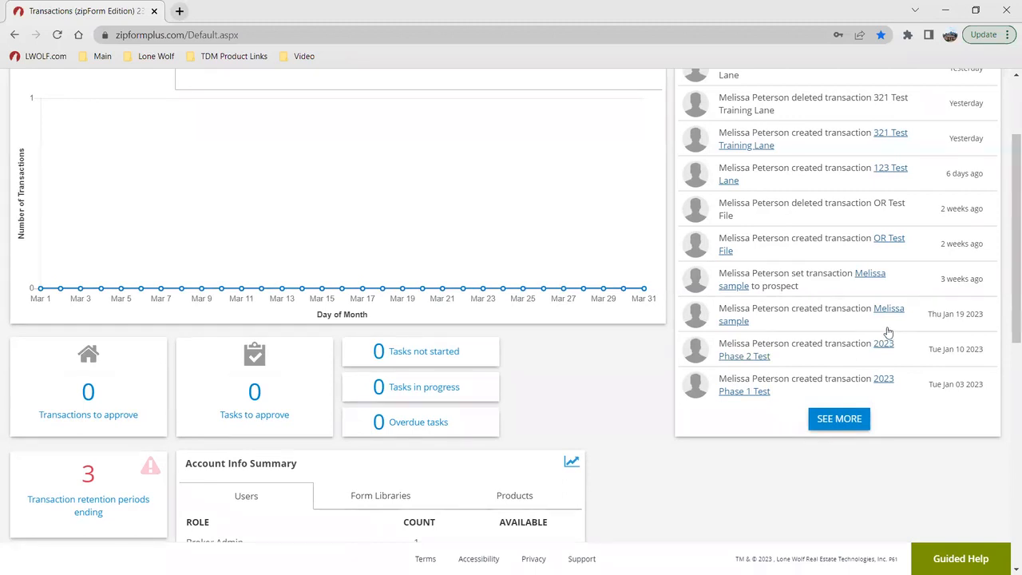
{"action": "scroll", "coordinate": [890, 331], "scroll_direction": "up", "scroll_amount": 2}
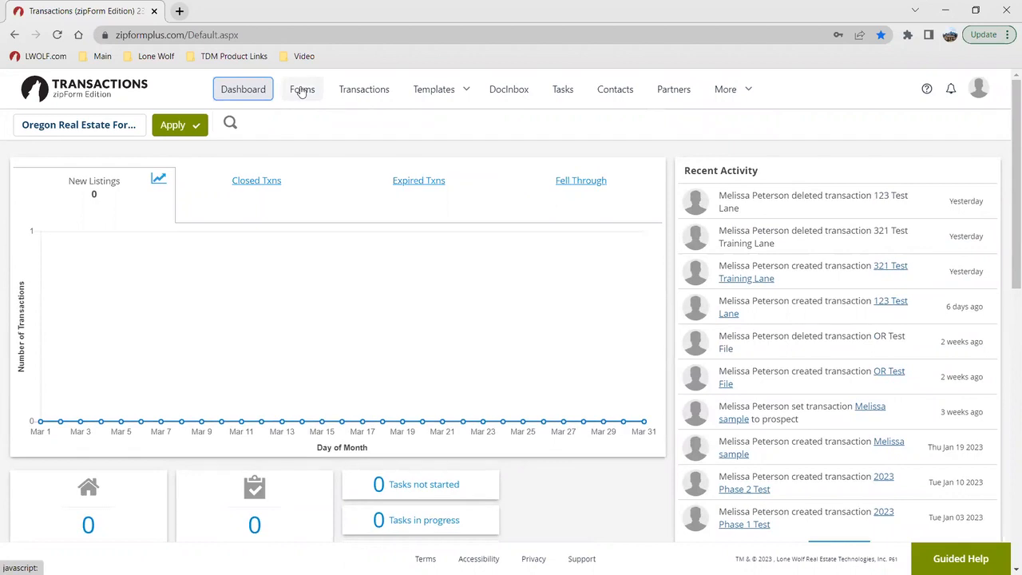
Step: View the transactions list and open the Forms and Checklists templates
{"action": "left_click", "coordinate": [356, 94]}
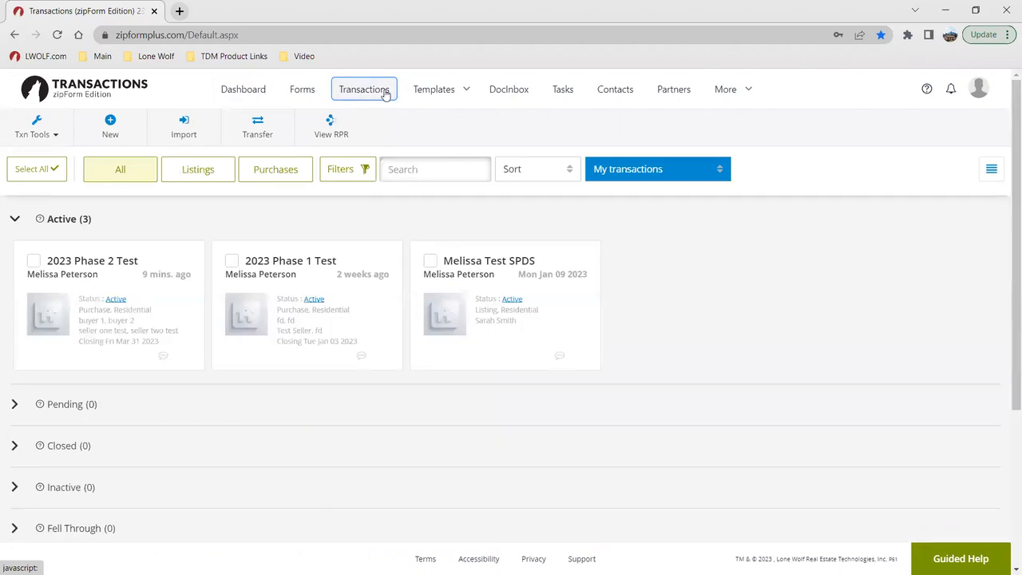
{"action": "mouse_move", "coordinate": [423, 93]}
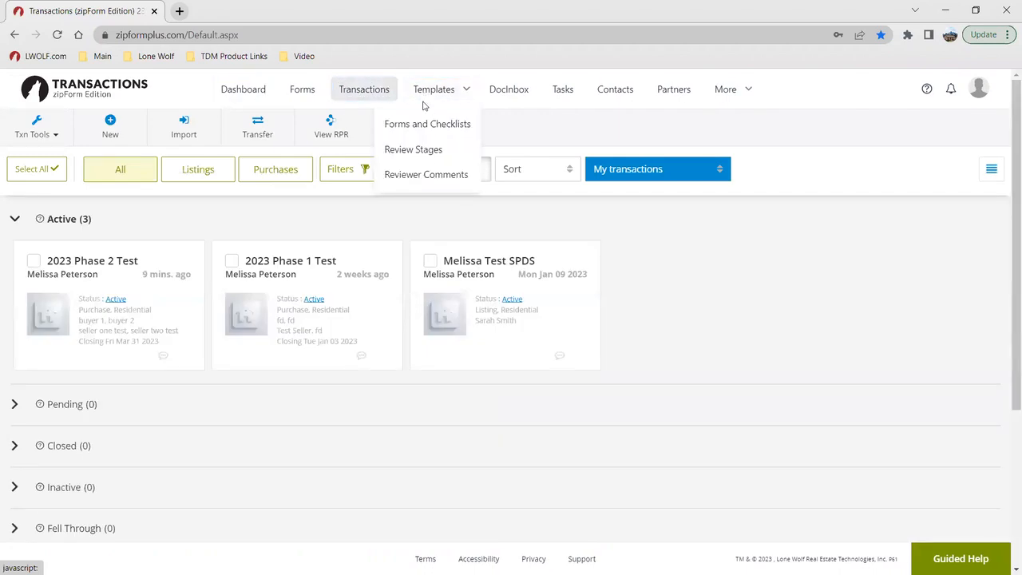
{"action": "left_click", "coordinate": [423, 123]}
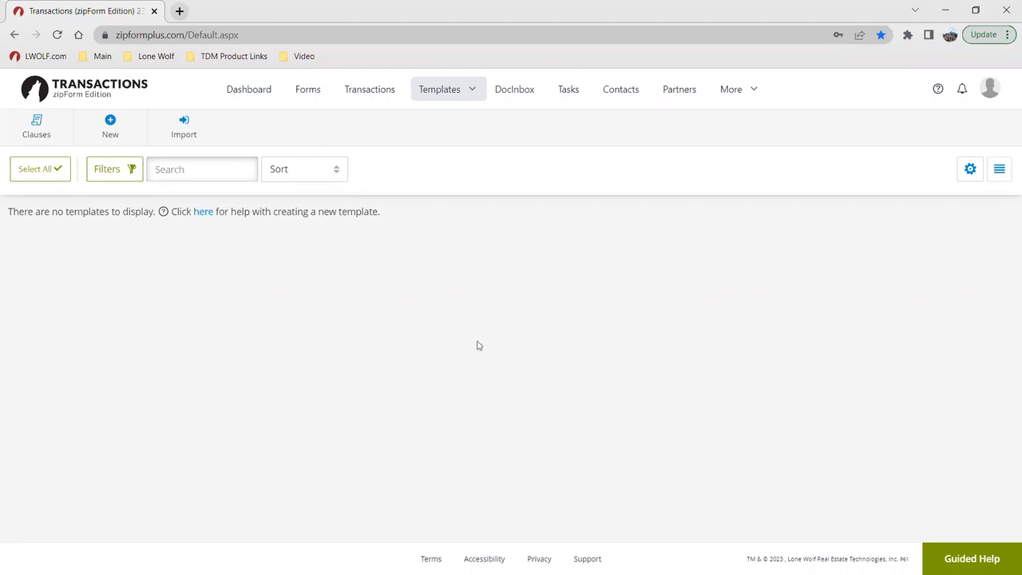
Step: Launch the "Creating a new template" walk-through from Guided Help and end the tour at its first step
{"action": "key", "text": "ctrl"}
{"action": "key", "text": "ctrl"}
{"action": "key", "text": "ctrl"}
{"action": "left_click", "coordinate": [957, 558]}
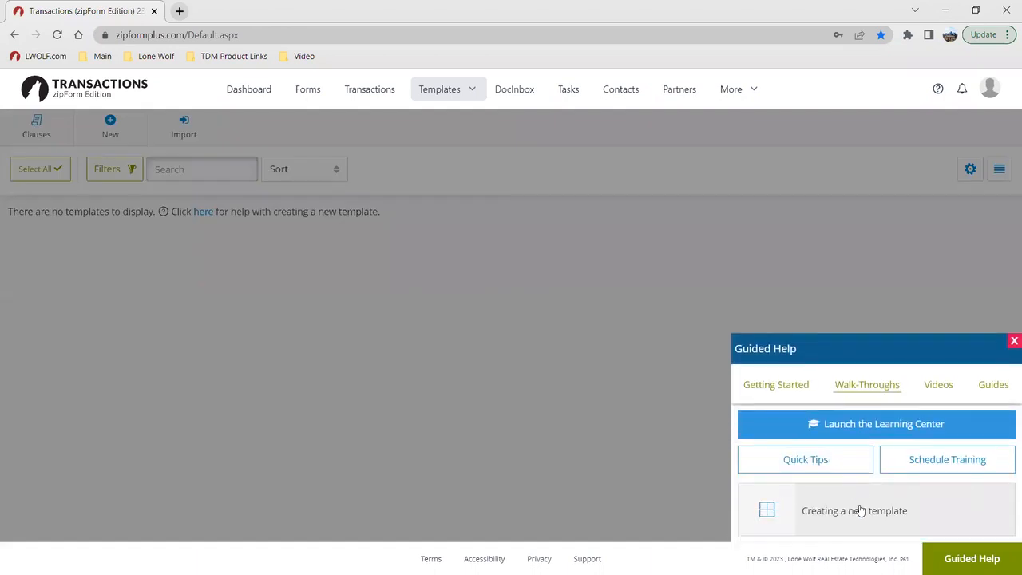
{"action": "left_click", "coordinate": [856, 510]}
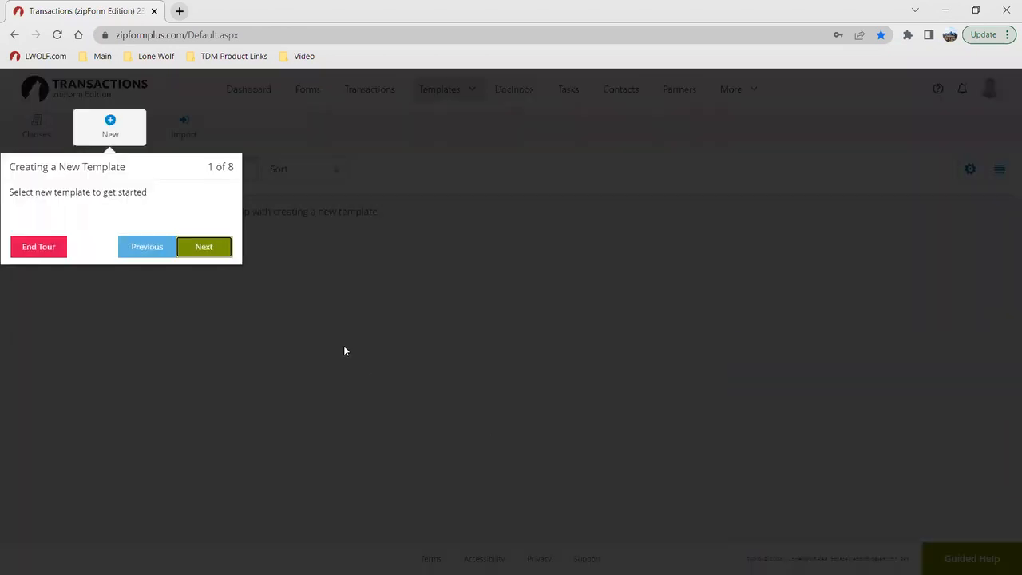
{"action": "left_click", "coordinate": [51, 252]}
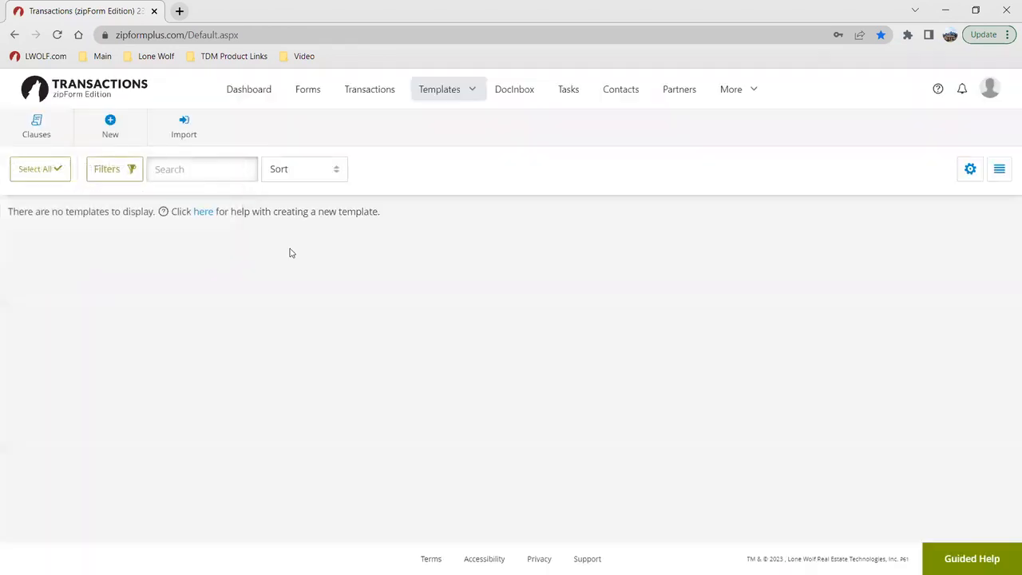
Step: Look through the DocInbox, Tasks and Contacts pages one after another
{"action": "left_click", "coordinate": [510, 94]}
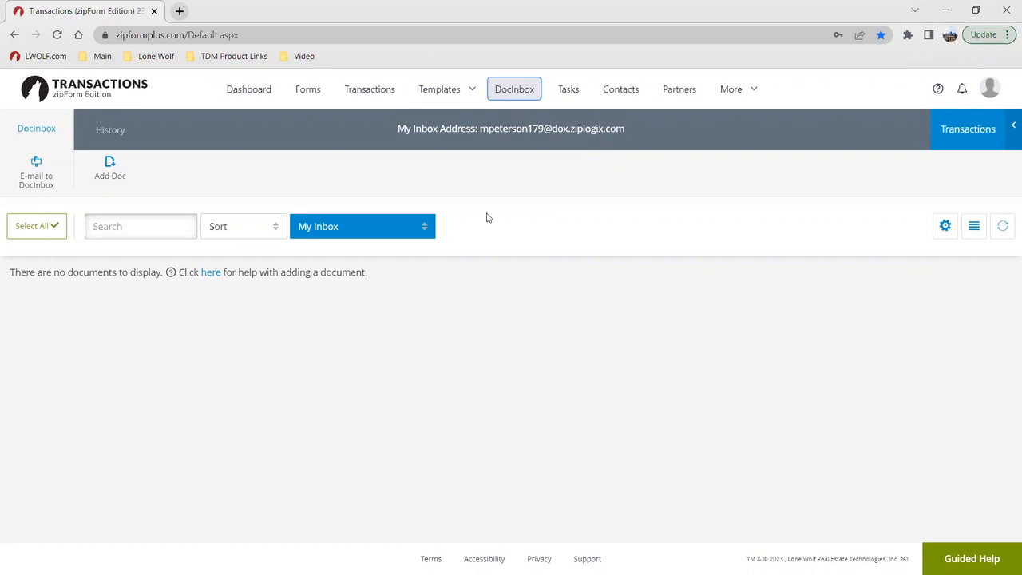
{"action": "left_click", "coordinate": [571, 90]}
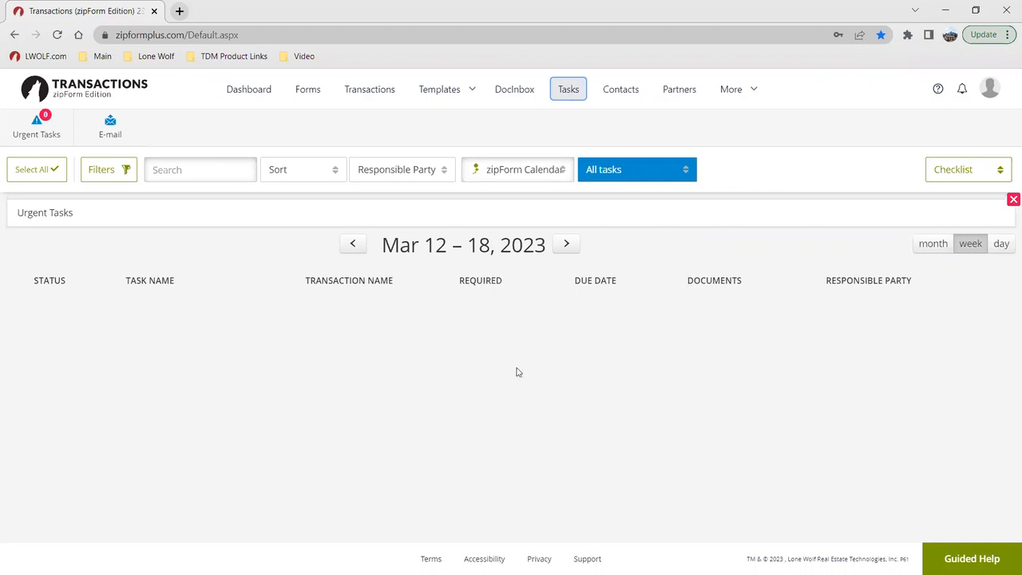
{"action": "left_click", "coordinate": [613, 94]}
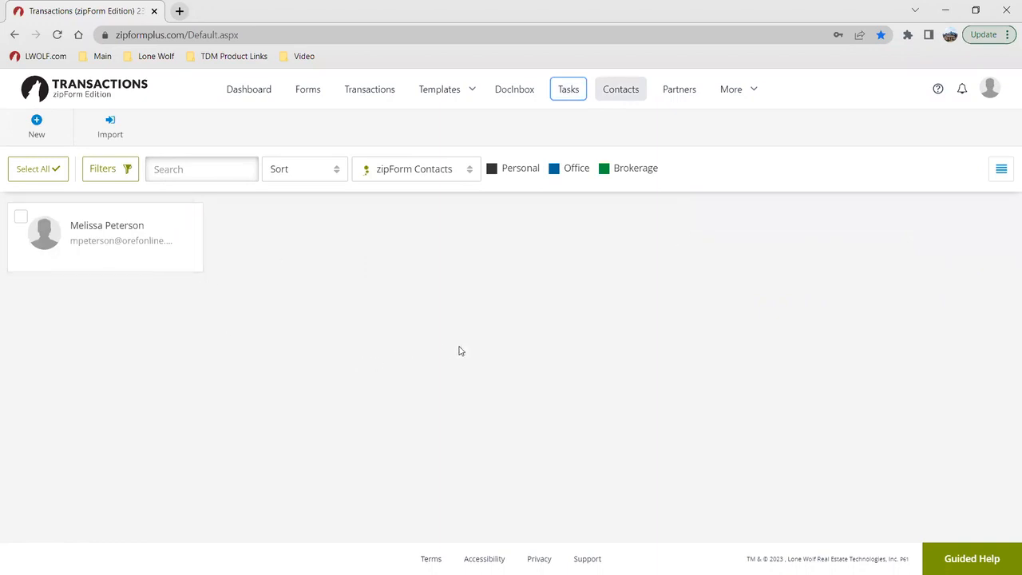
Step: Open the Partners marketplace and examine the partner integrations on offer
{"action": "left_click", "coordinate": [680, 88]}
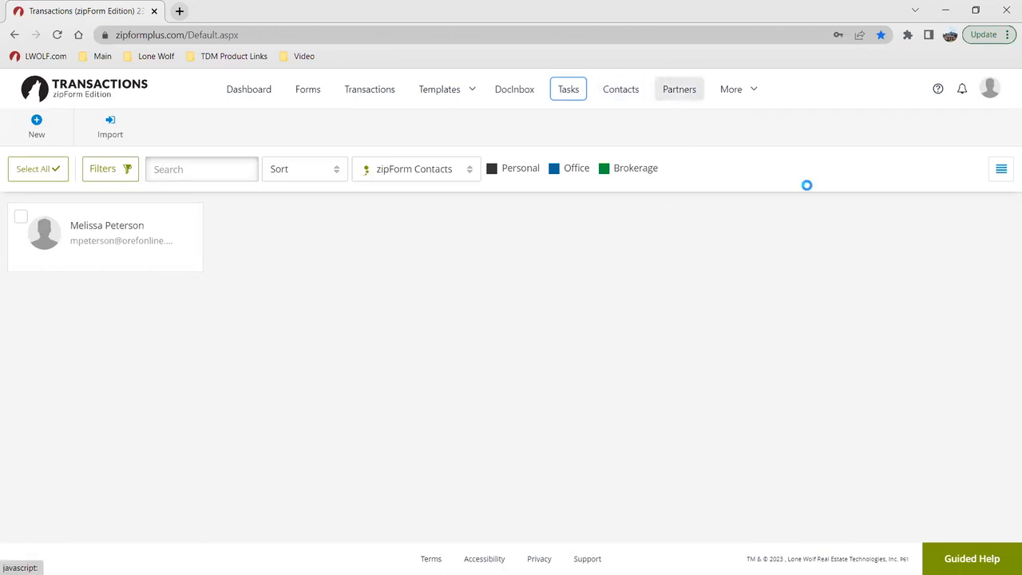
{"action": "key", "text": "alt+Tab"}
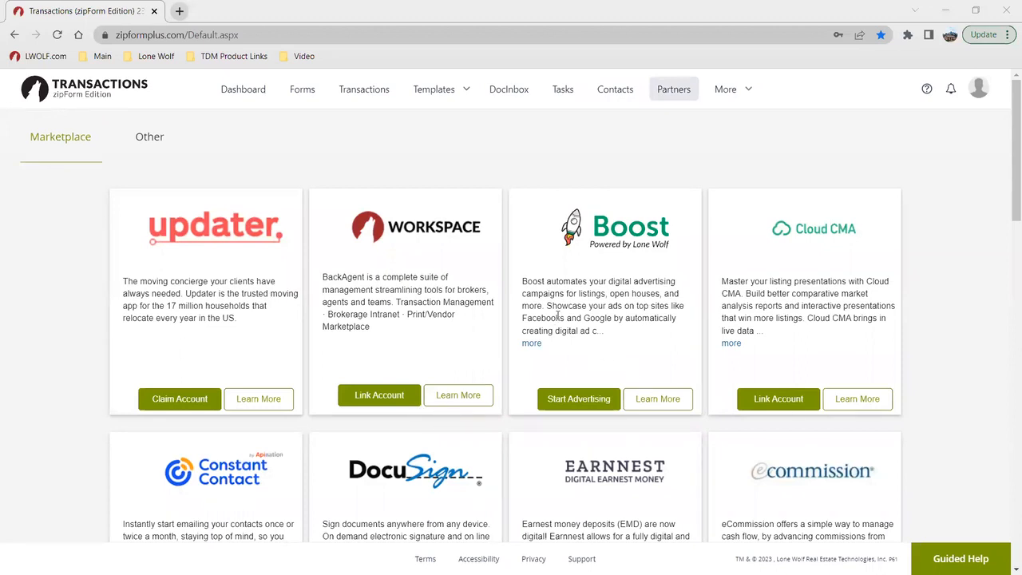
{"action": "scroll", "coordinate": [418, 302], "scroll_direction": "down", "scroll_amount": 1}
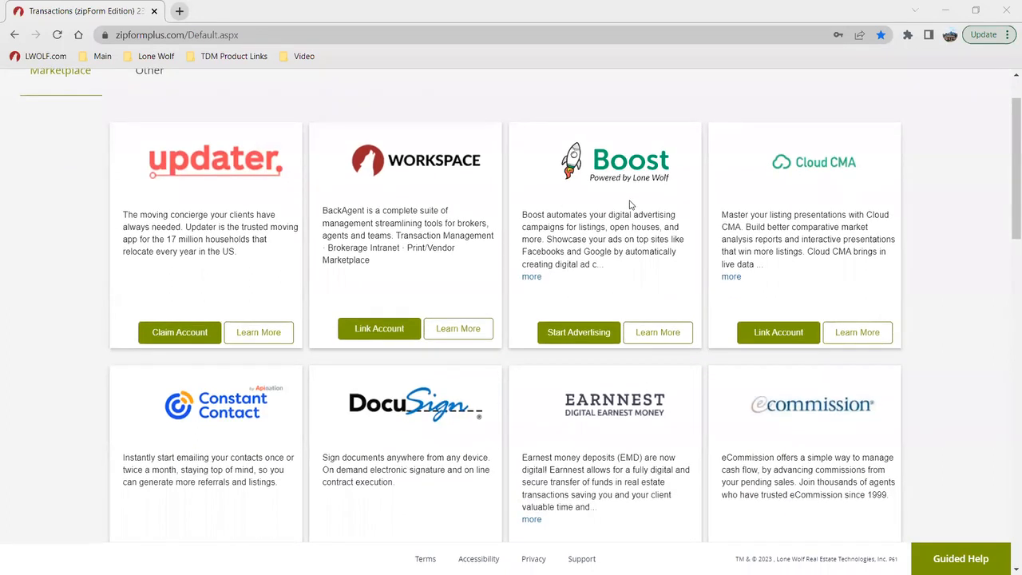
{"action": "scroll", "coordinate": [825, 221], "scroll_direction": "down", "scroll_amount": 2}
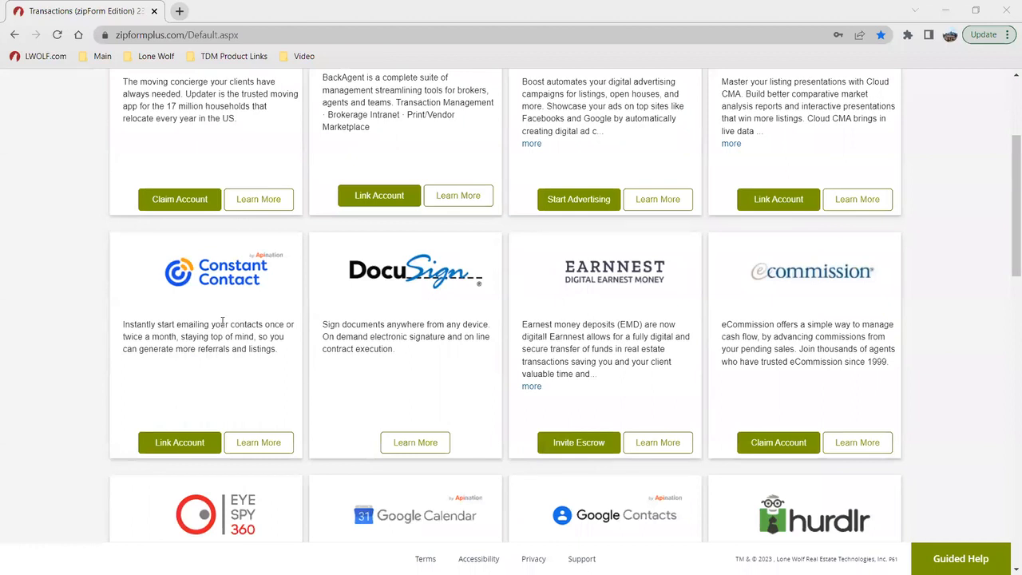
{"action": "scroll", "coordinate": [788, 376], "scroll_direction": "down", "scroll_amount": 2}
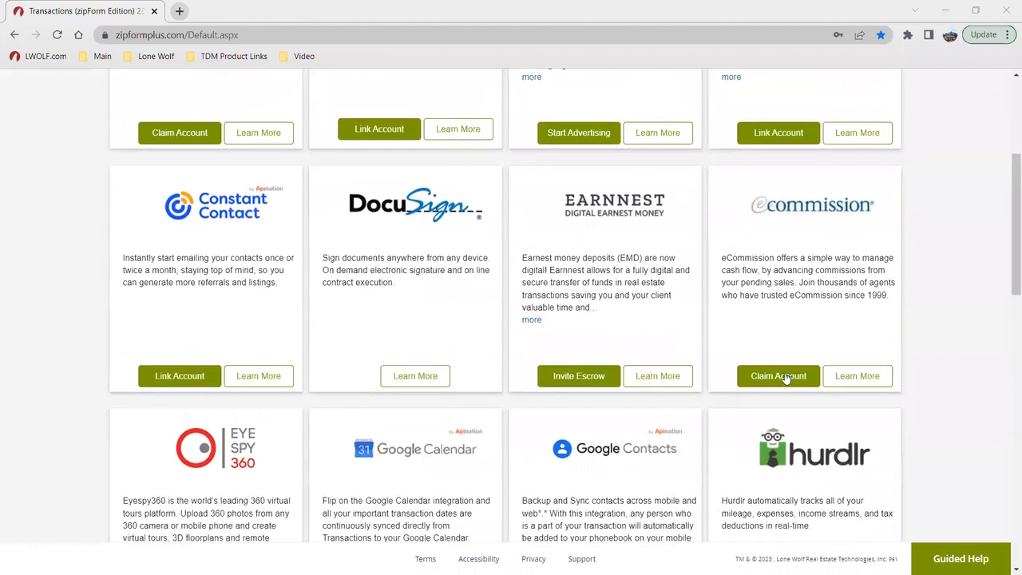
{"action": "scroll", "coordinate": [733, 472], "scroll_direction": "down", "scroll_amount": 3}
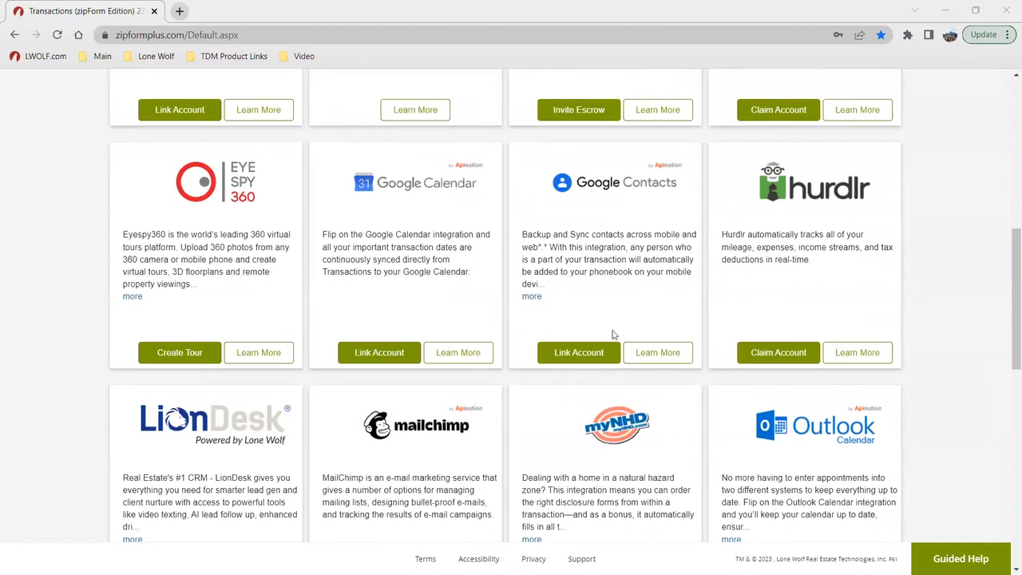
{"action": "scroll", "coordinate": [630, 306], "scroll_direction": "down", "scroll_amount": 2}
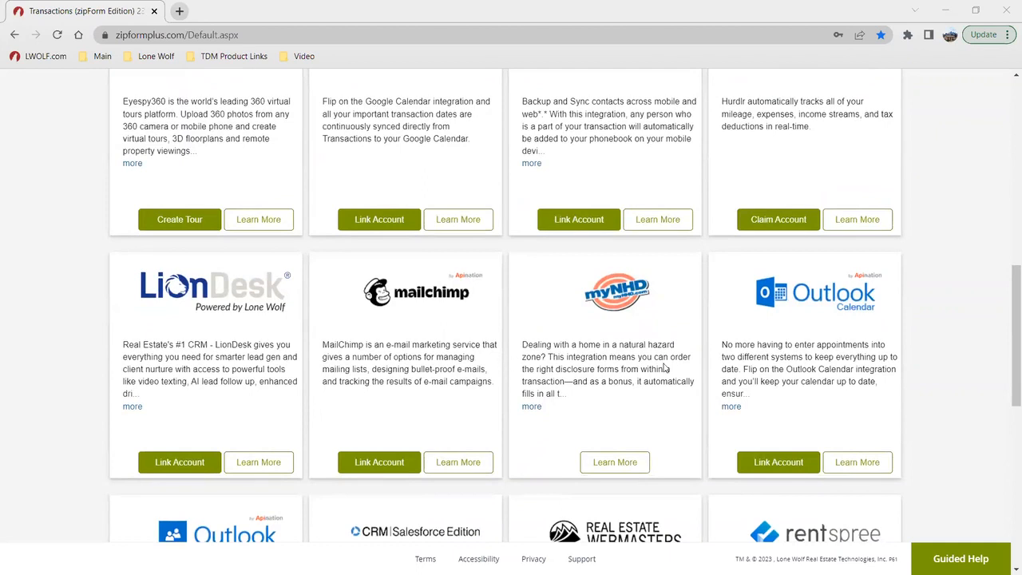
{"action": "scroll", "coordinate": [681, 369], "scroll_direction": "down", "scroll_amount": 1}
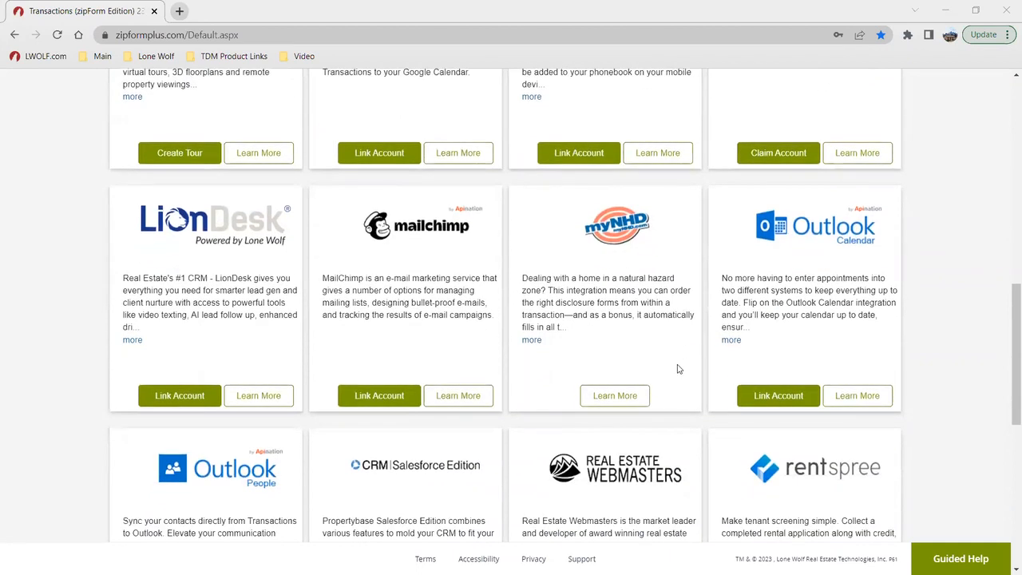
{"action": "scroll", "coordinate": [708, 381], "scroll_direction": "down", "scroll_amount": 2}
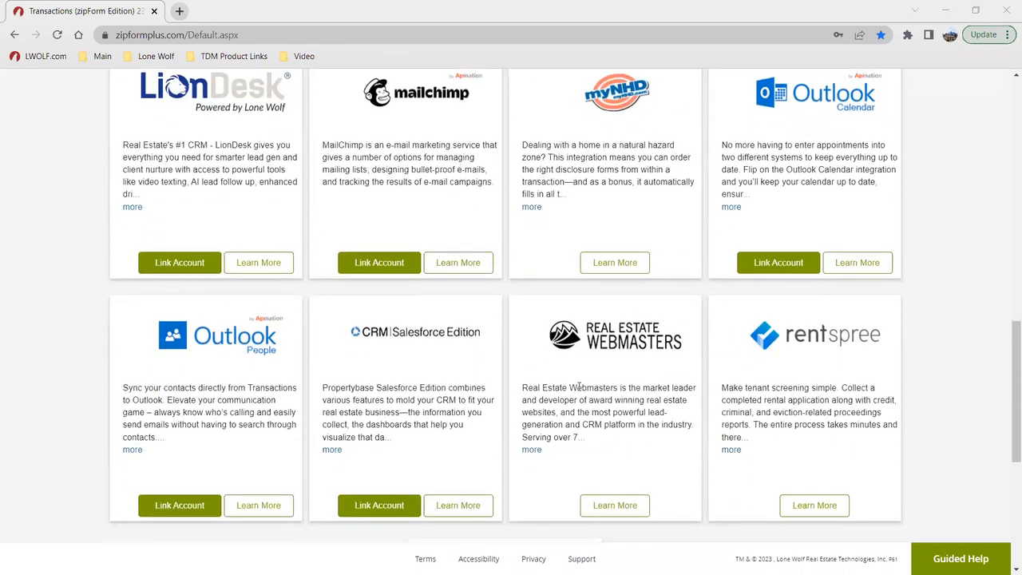
{"action": "scroll", "coordinate": [587, 385], "scroll_direction": "up", "scroll_amount": 5}
{"action": "scroll", "coordinate": [641, 382], "scroll_direction": "up", "scroll_amount": 7}
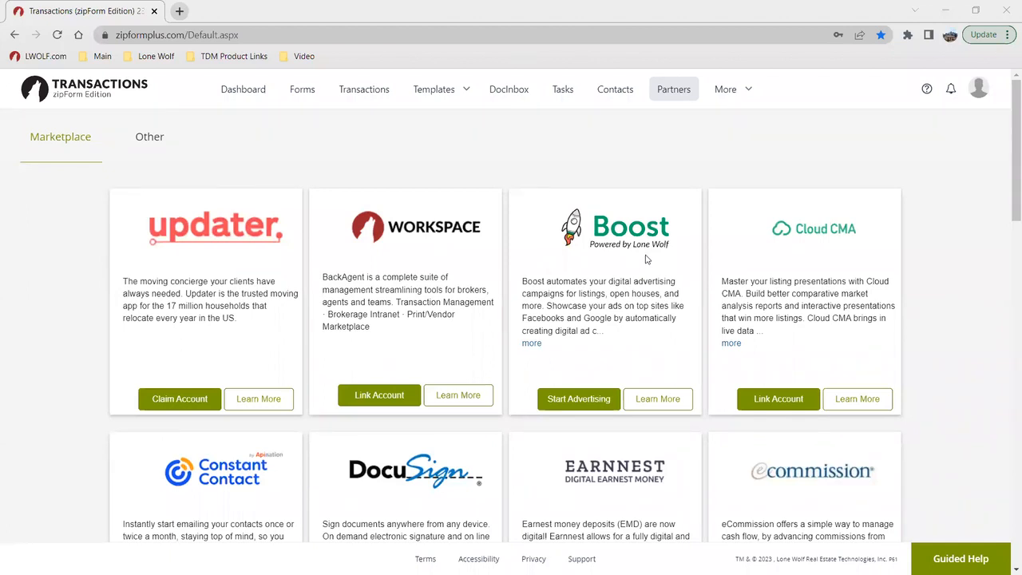
{"action": "scroll", "coordinate": [477, 380], "scroll_direction": "down", "scroll_amount": 1}
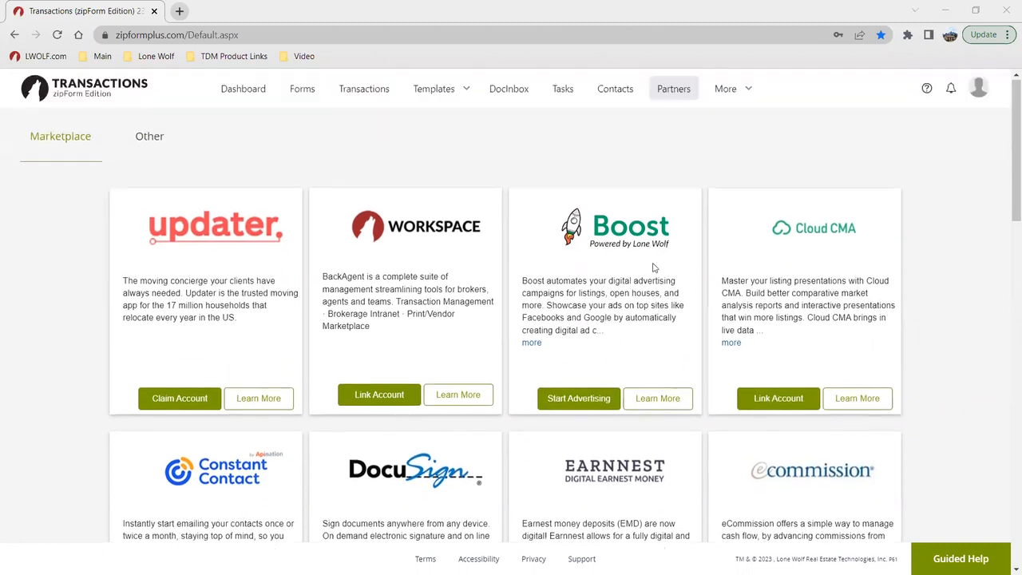
{"action": "scroll", "coordinate": [655, 268], "scroll_direction": "up", "scroll_amount": 1}
Step: Return to the transactions list and start a new transaction of the New Purchase or Offer type
{"action": "left_click", "coordinate": [375, 88]}
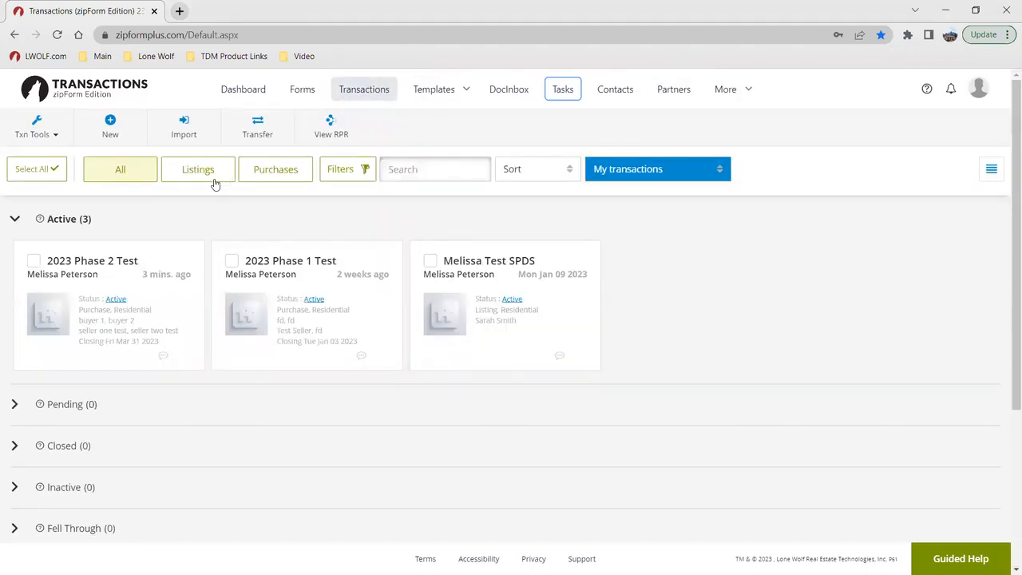
{"action": "left_click", "coordinate": [114, 141]}
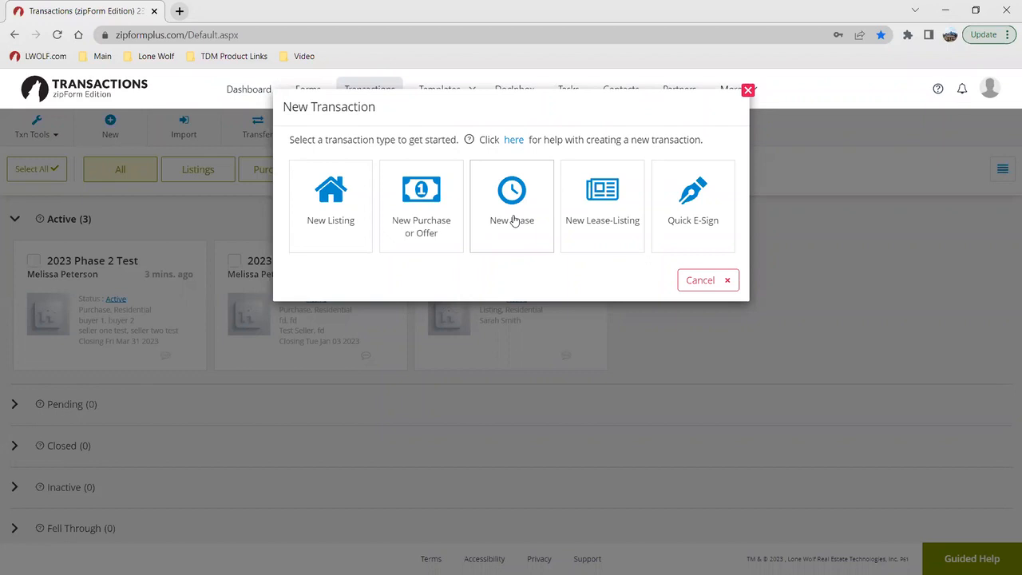
{"action": "left_click", "coordinate": [437, 201]}
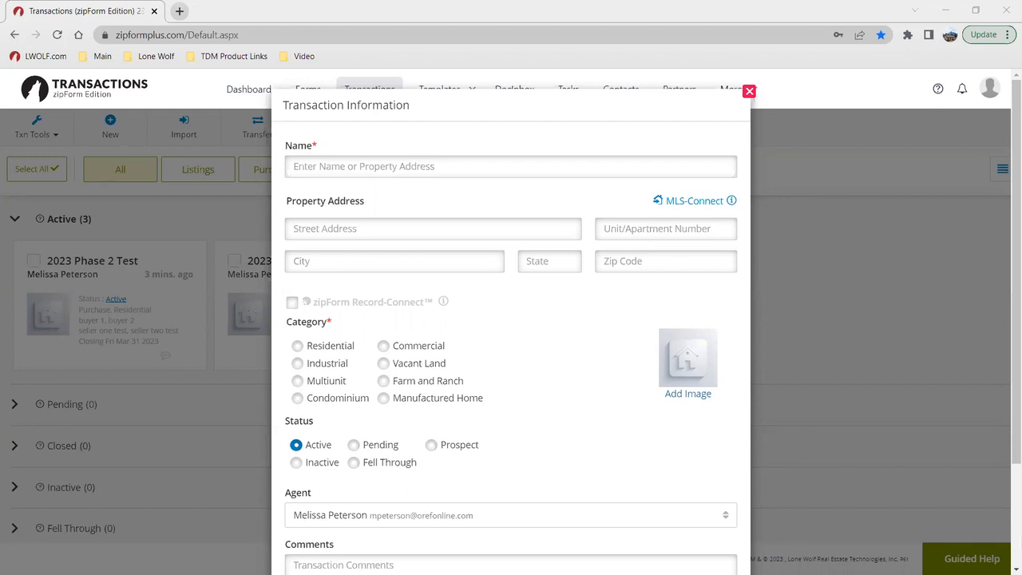
Step: Enter the property's street address as the name of the new transaction
{"action": "left_click", "coordinate": [404, 166]}
{"action": "left_click", "coordinate": [369, 175]}
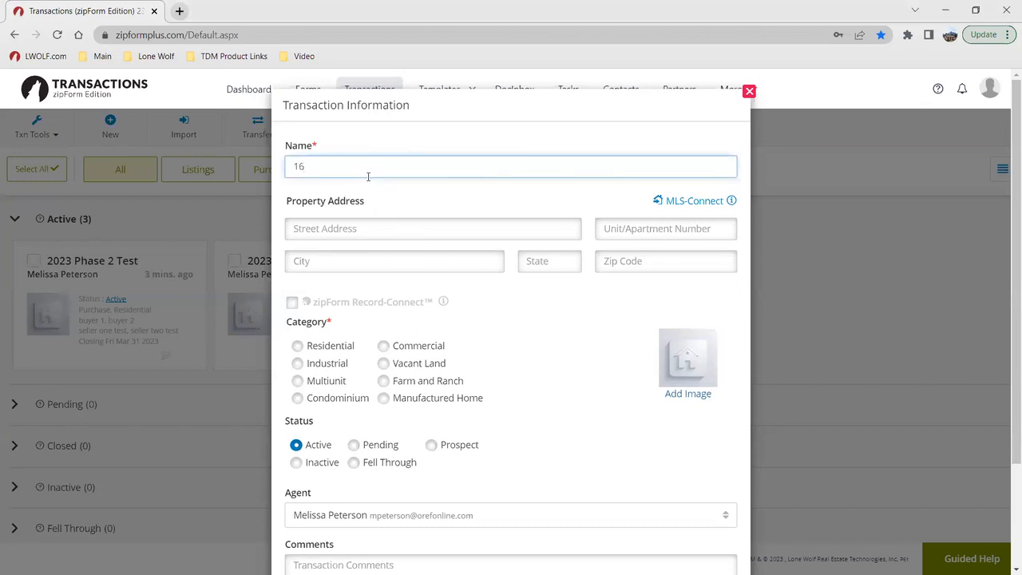
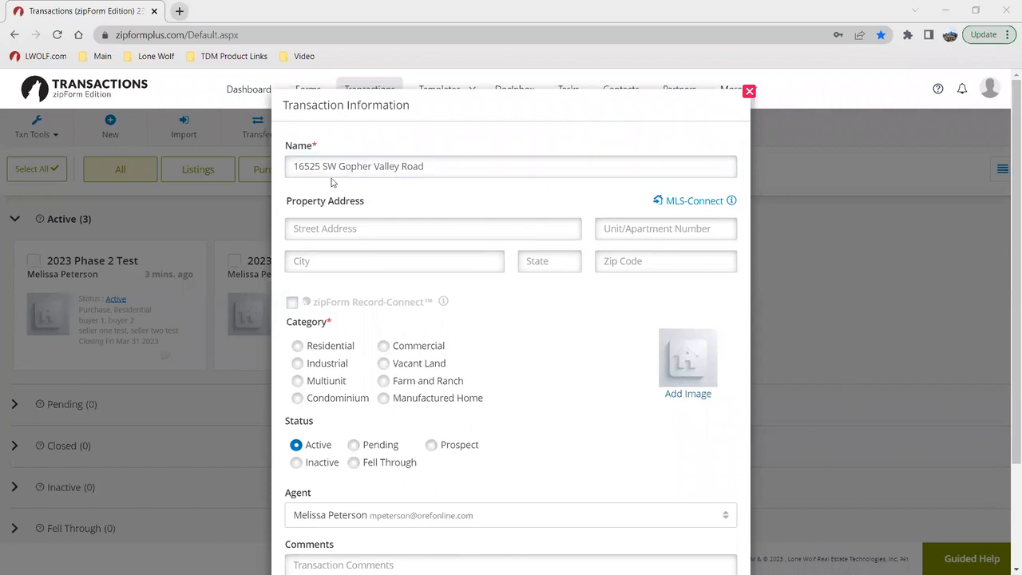
Step: Start an MLS-Connect listing import for the transaction and choose RMLS as the MLS
{"action": "left_click", "coordinate": [673, 203]}
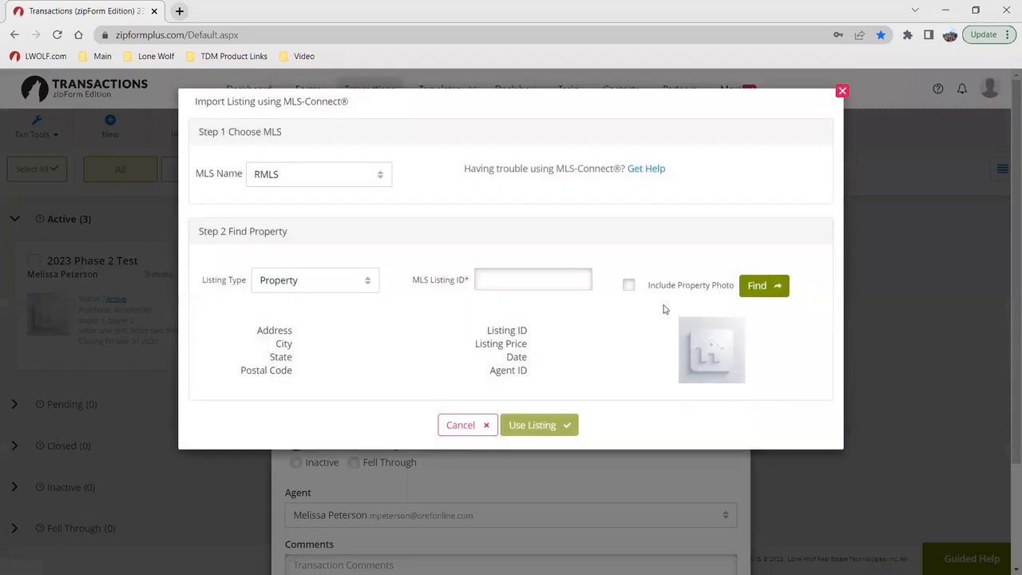
{"action": "left_click", "coordinate": [372, 169]}
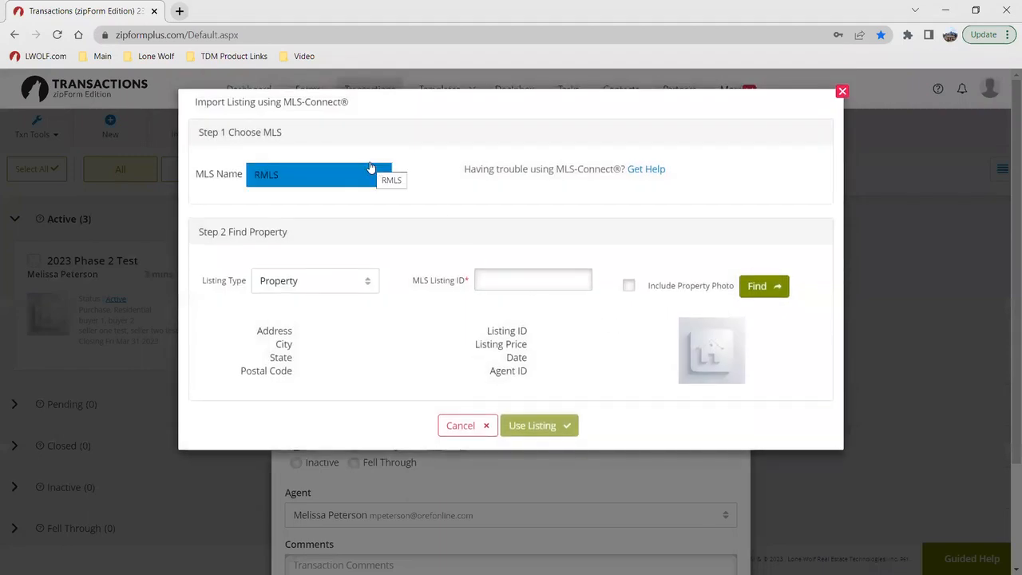
{"action": "left_click", "coordinate": [372, 168]}
{"action": "left_click", "coordinate": [420, 181]}
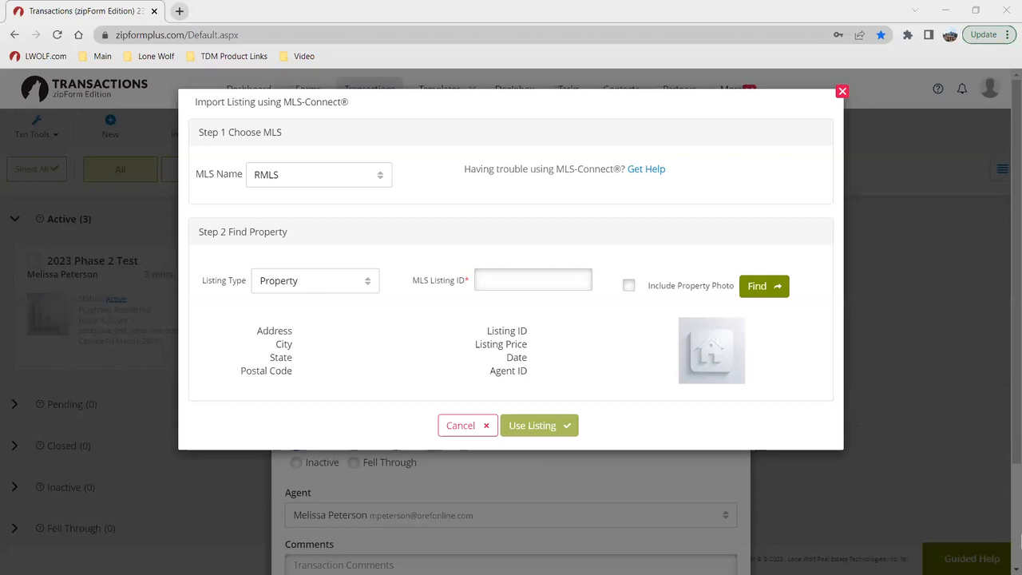
Step: Find the property with MLS listing ID 21474291, including its property photo, and use that listing for the transaction
{"action": "left_click", "coordinate": [515, 272]}
{"action": "type", "text": "21474291"}
{"action": "left_click", "coordinate": [361, 285]}
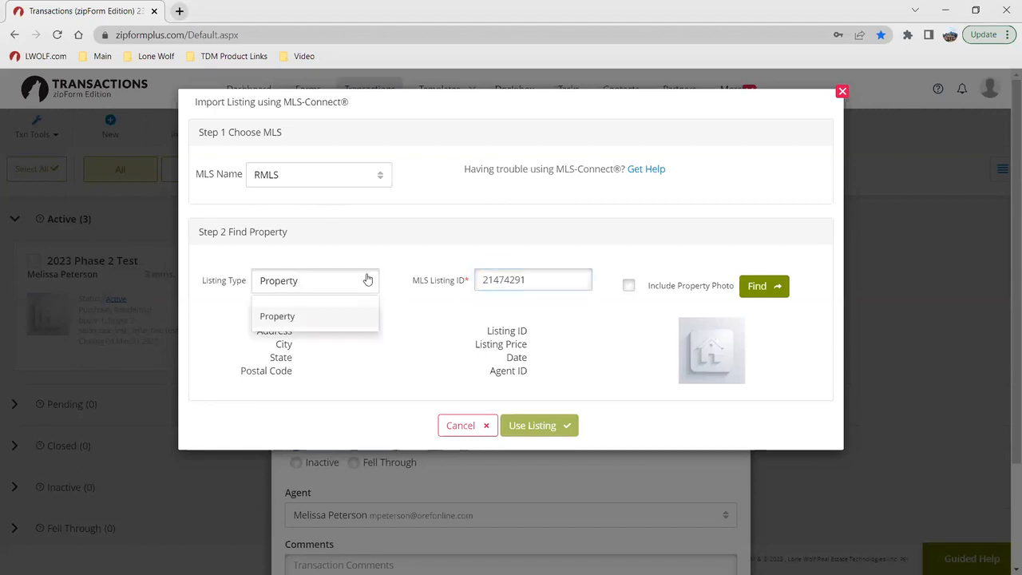
{"action": "left_click", "coordinate": [628, 287]}
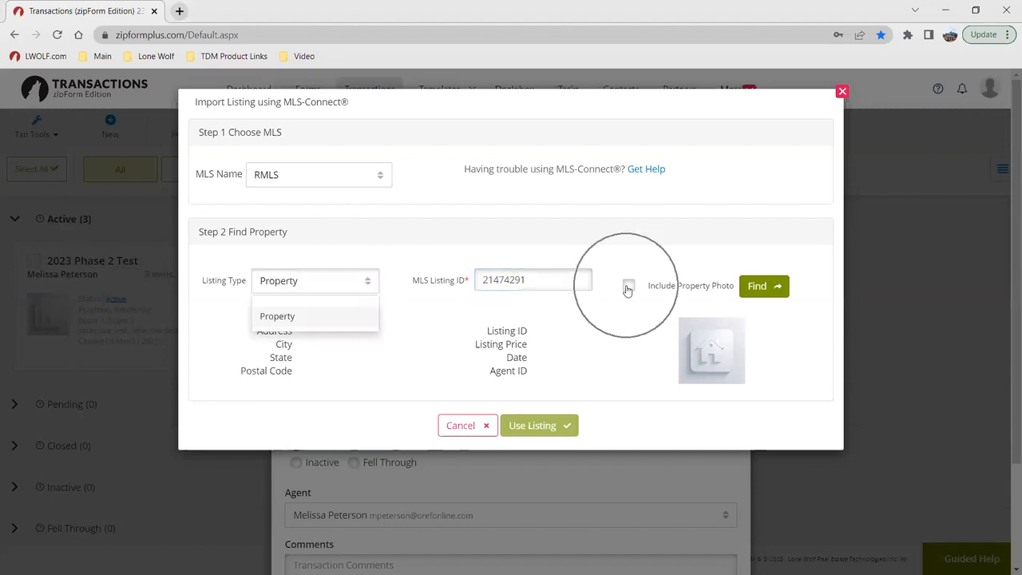
{"action": "left_click", "coordinate": [754, 290]}
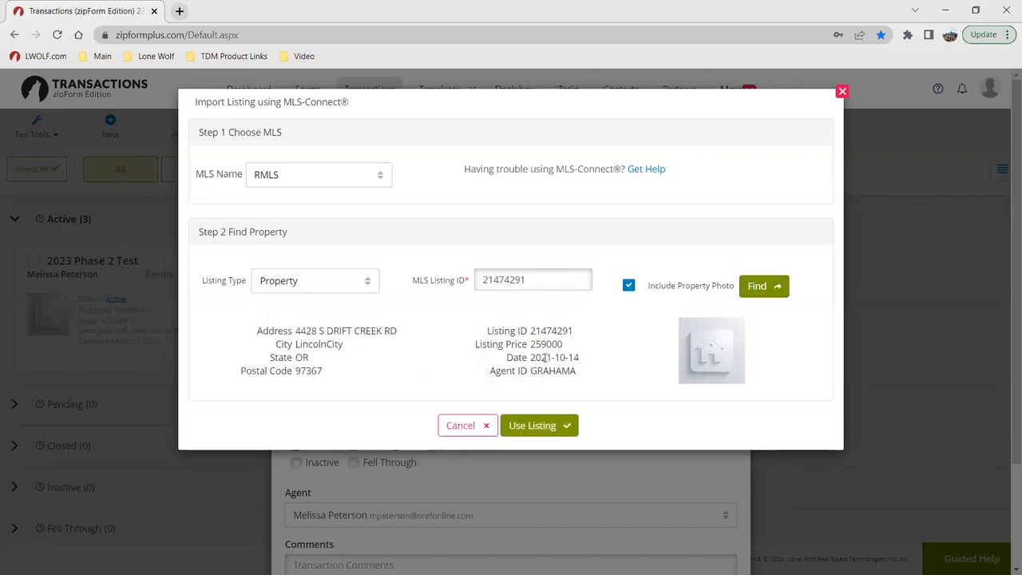
{"action": "left_click", "coordinate": [520, 427]}
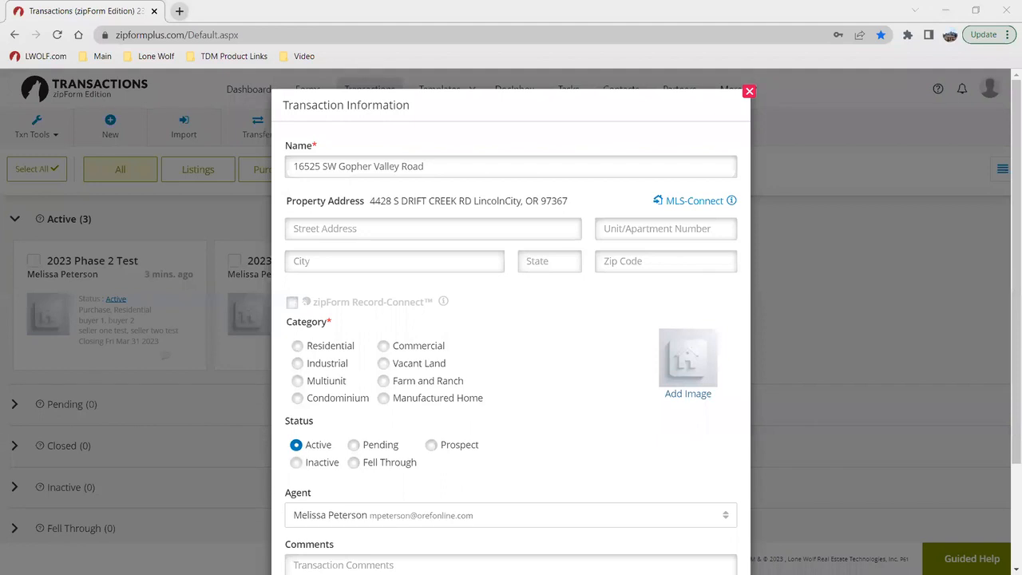
Step: Fill in the street address under the transaction's property address, matching the transaction name
{"action": "left_click", "coordinate": [442, 229]}
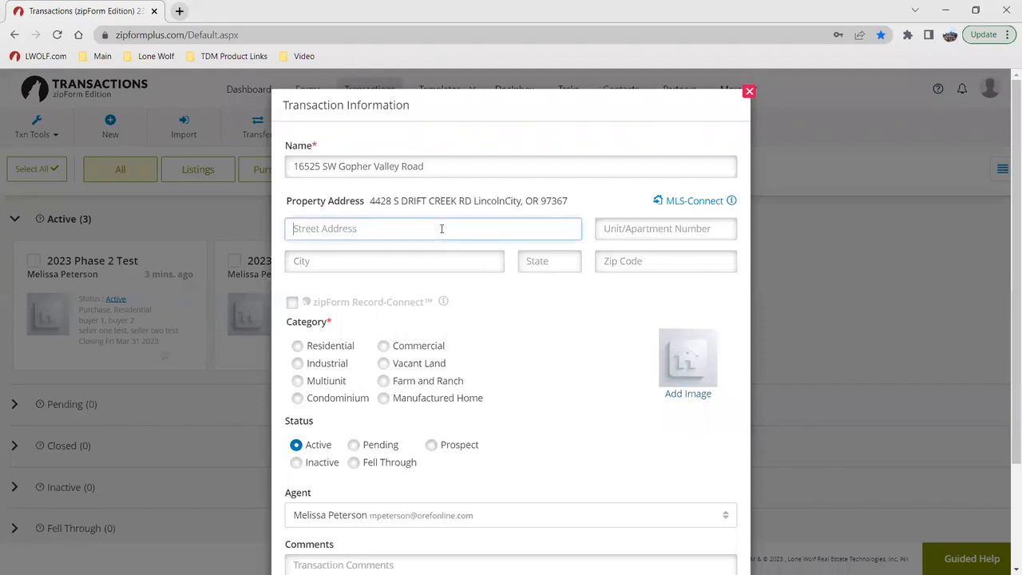
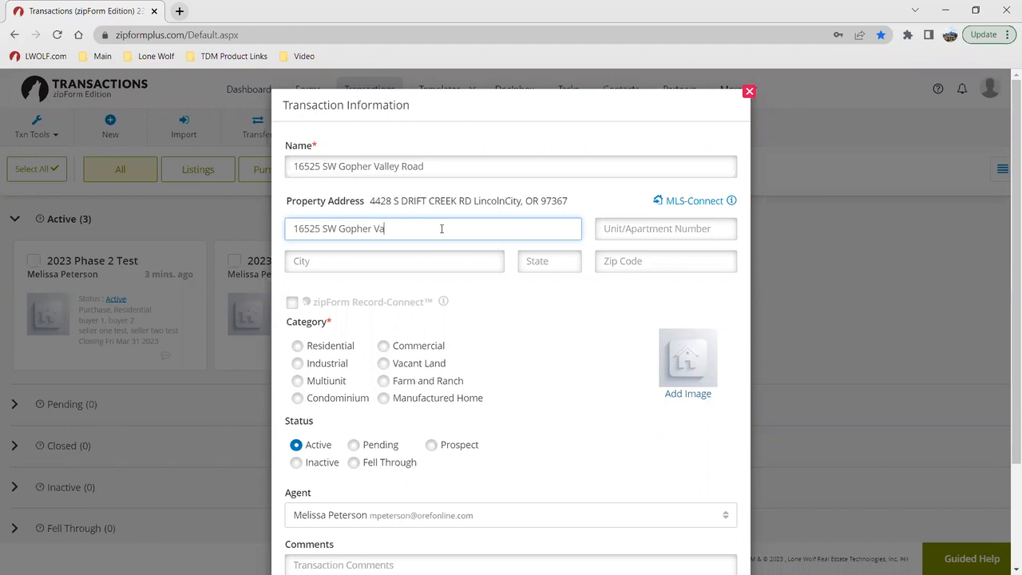
{"action": "left_click", "coordinate": [351, 305]}
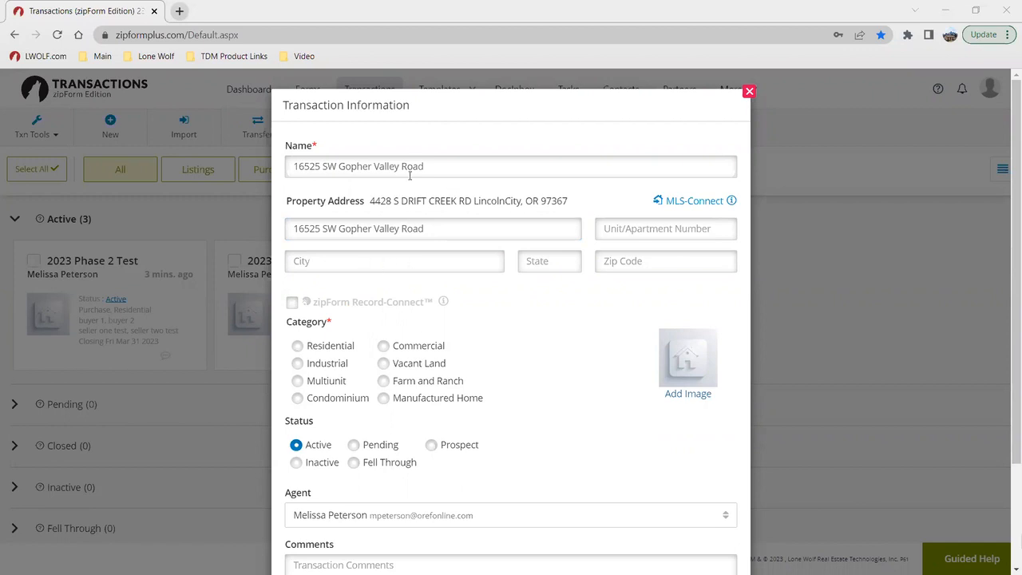
Step: Fill in the property's city in the transaction's address details
{"action": "triple_click", "coordinate": [438, 164]}
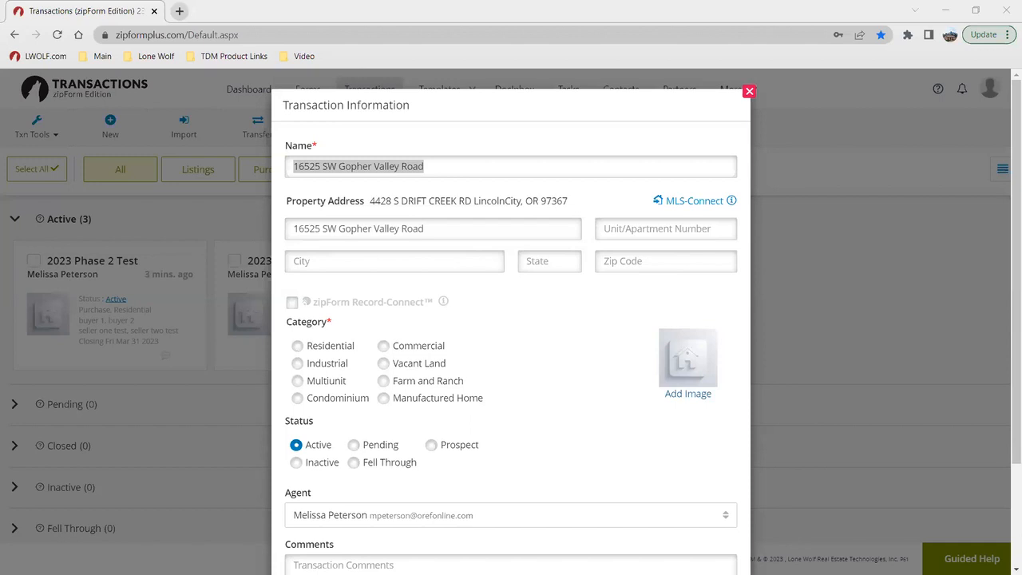
{"action": "left_click", "coordinate": [374, 261]}
{"action": "type", "text": "S"}
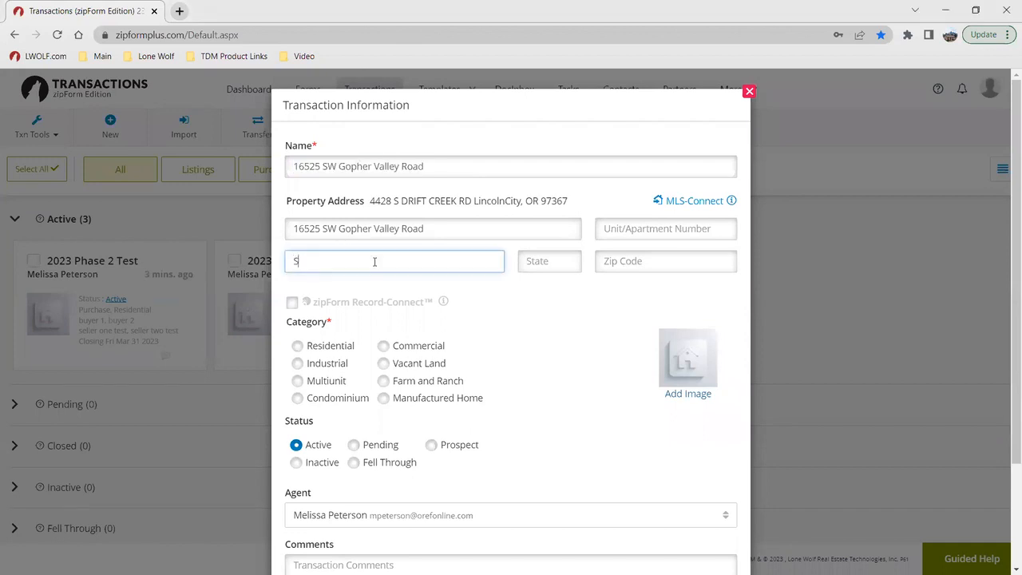
{"action": "type", "text": "heridan"}
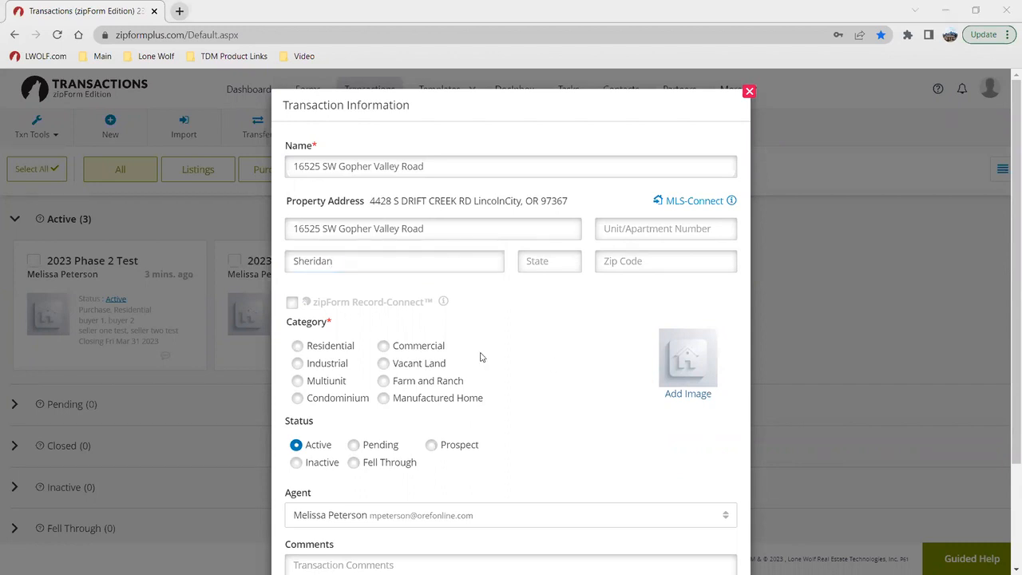
Step: Set the transaction's category to Residential and save the new transaction
{"action": "scroll", "coordinate": [483, 357], "scroll_direction": "down", "scroll_amount": 1}
{"action": "left_click", "coordinate": [297, 278]}
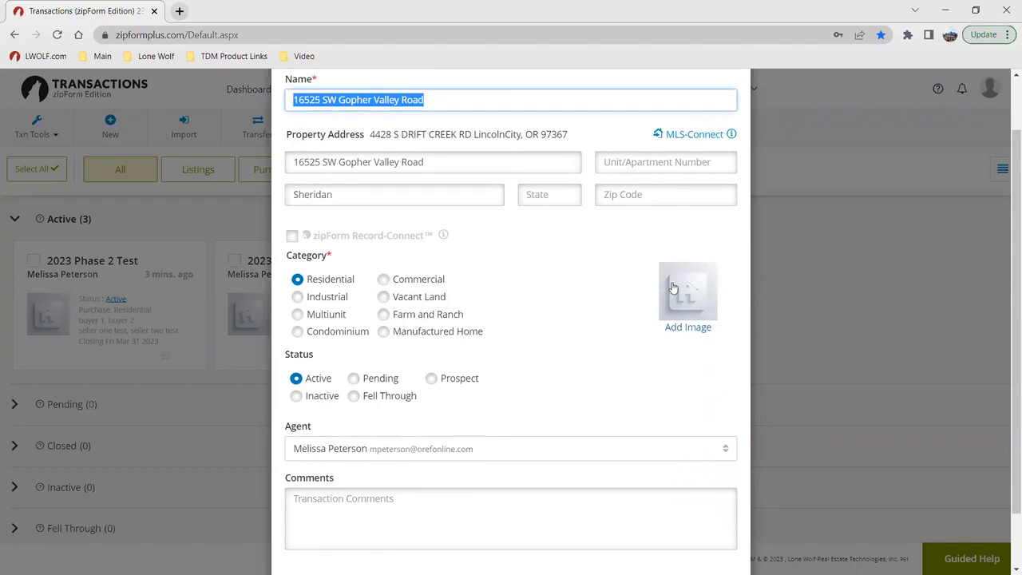
{"action": "scroll", "coordinate": [559, 314], "scroll_direction": "down", "scroll_amount": 1}
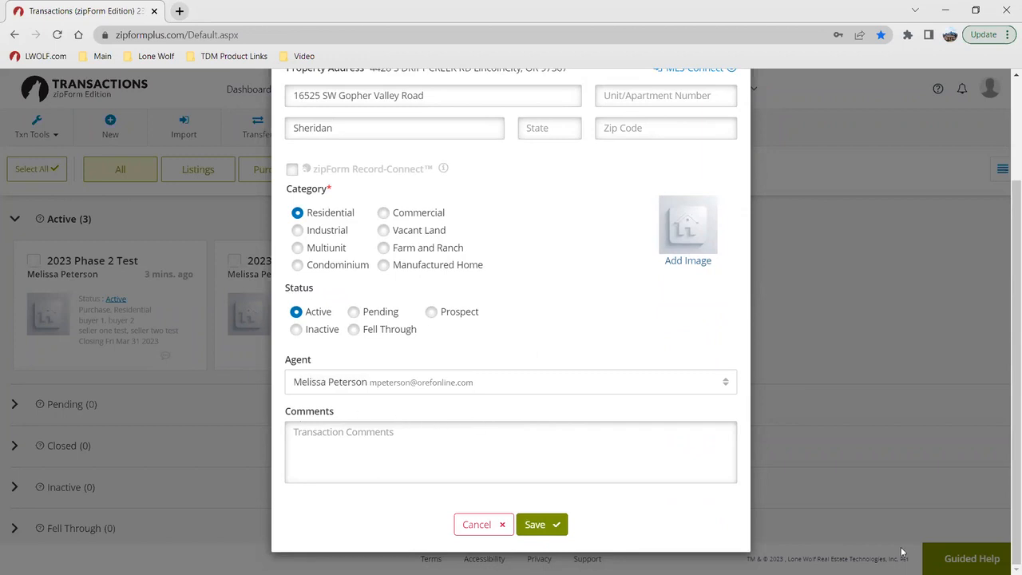
{"action": "left_click", "coordinate": [552, 525]}
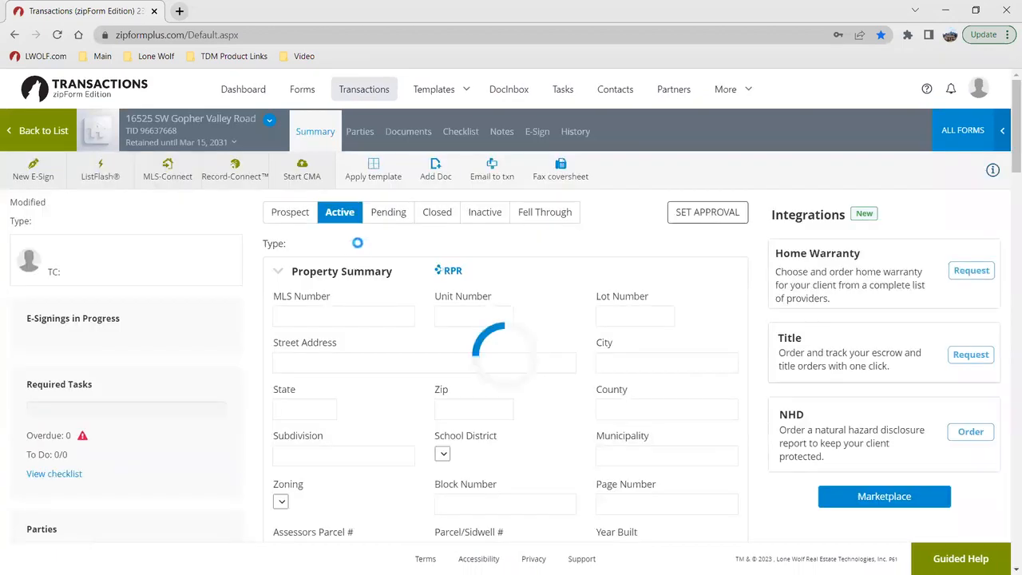
Step: Look through the property, purchase, commission and listing sections of the new transaction's summary
{"action": "scroll", "coordinate": [527, 335], "scroll_direction": "down", "scroll_amount": 1}
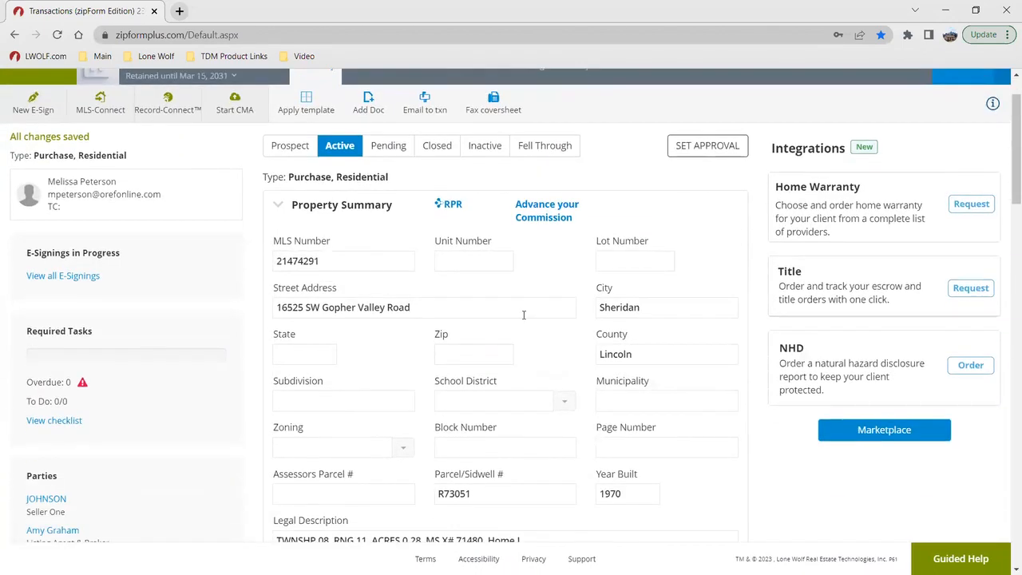
{"action": "scroll", "coordinate": [527, 360], "scroll_direction": "down", "scroll_amount": 1}
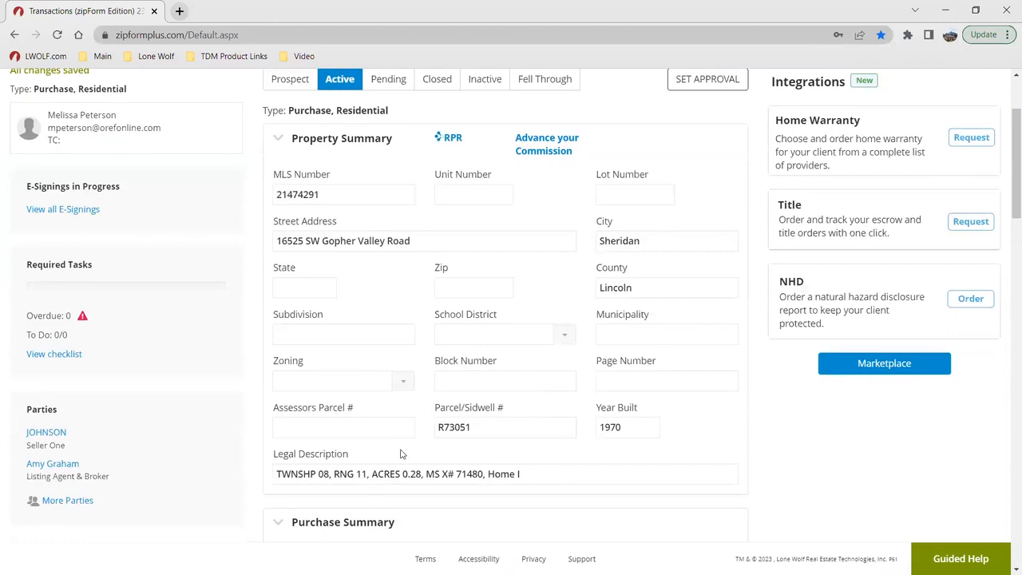
{"action": "scroll", "coordinate": [399, 455], "scroll_direction": "down", "scroll_amount": 8}
{"action": "scroll", "coordinate": [399, 459], "scroll_direction": "down", "scroll_amount": 5}
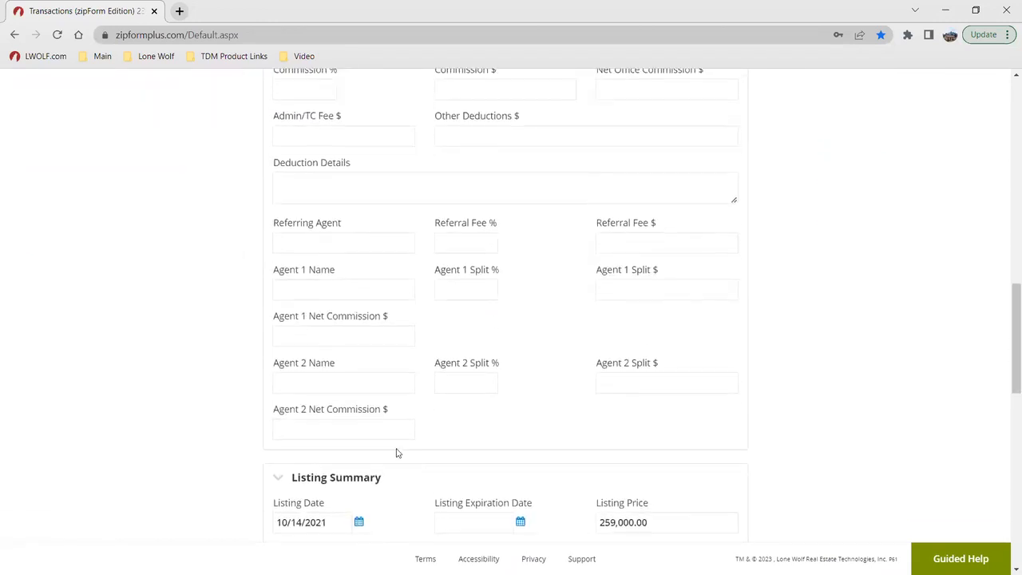
{"action": "scroll", "coordinate": [509, 361], "scroll_direction": "up", "scroll_amount": 12}
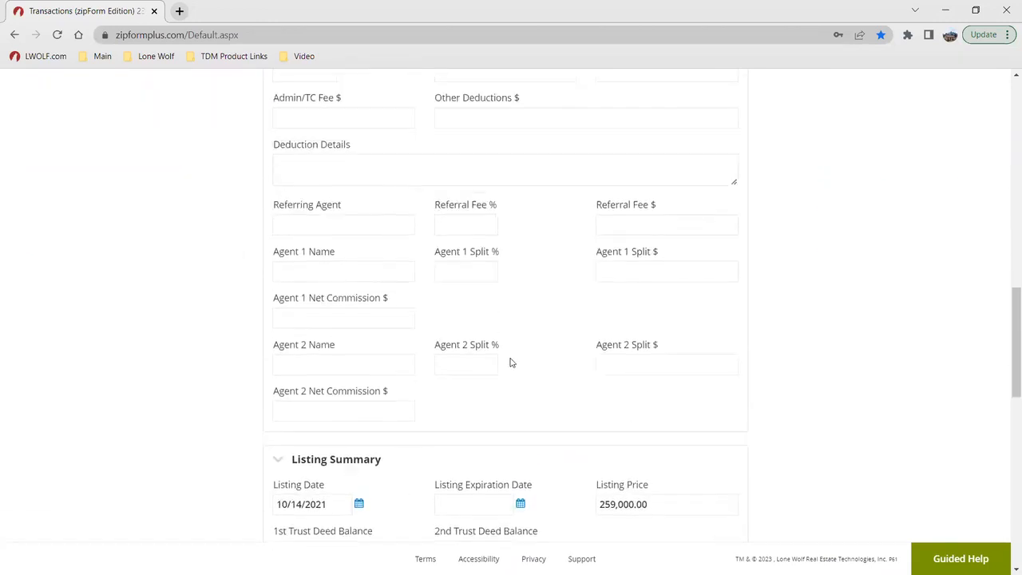
{"action": "scroll", "coordinate": [505, 361], "scroll_direction": "up", "scroll_amount": 2}
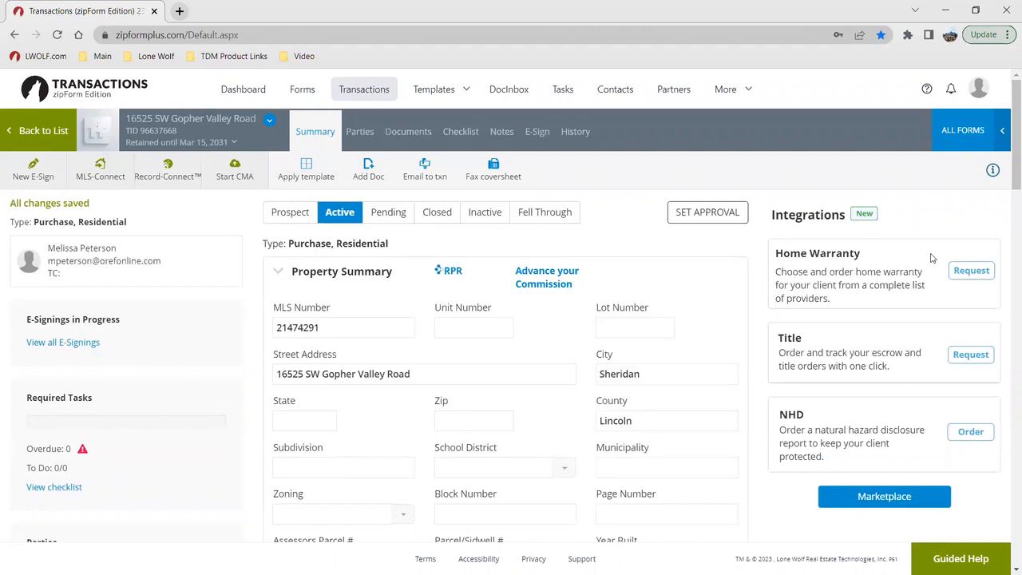
Step: Review the transaction's action tools, required tasks, parties, recent documents and recent activity
{"action": "left_click", "coordinate": [95, 170]}
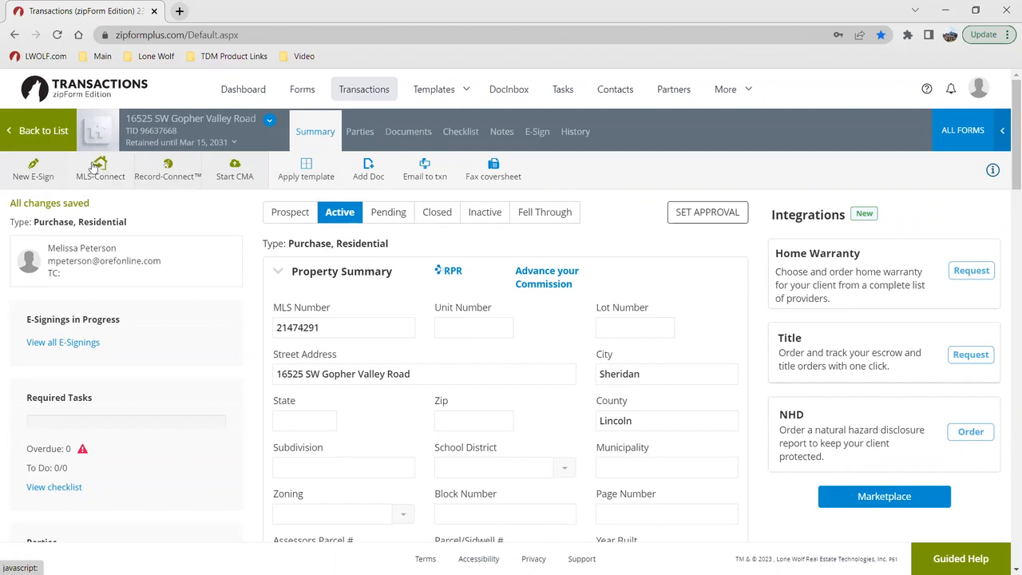
{"action": "left_click", "coordinate": [36, 167]}
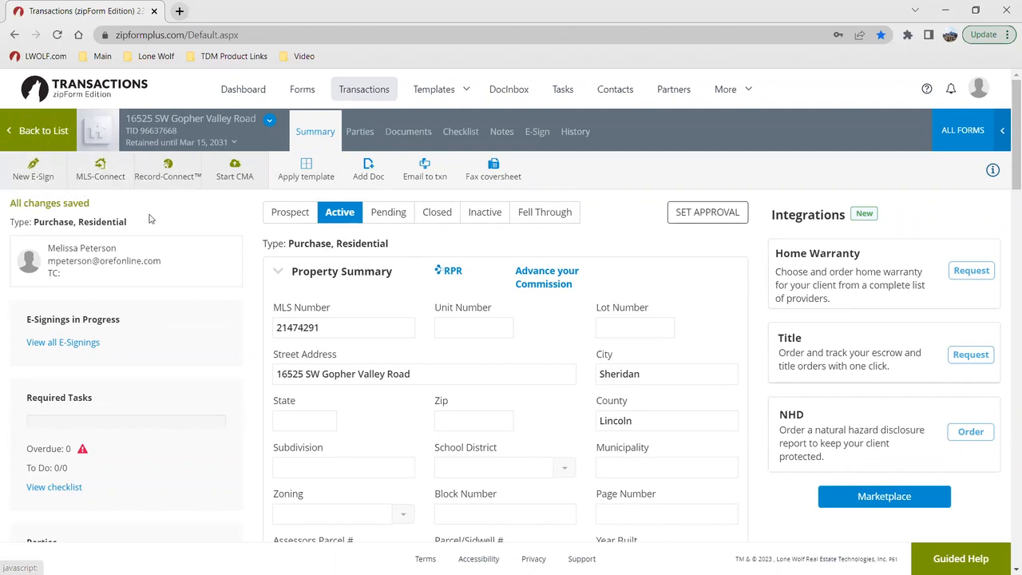
{"action": "left_click", "coordinate": [223, 174]}
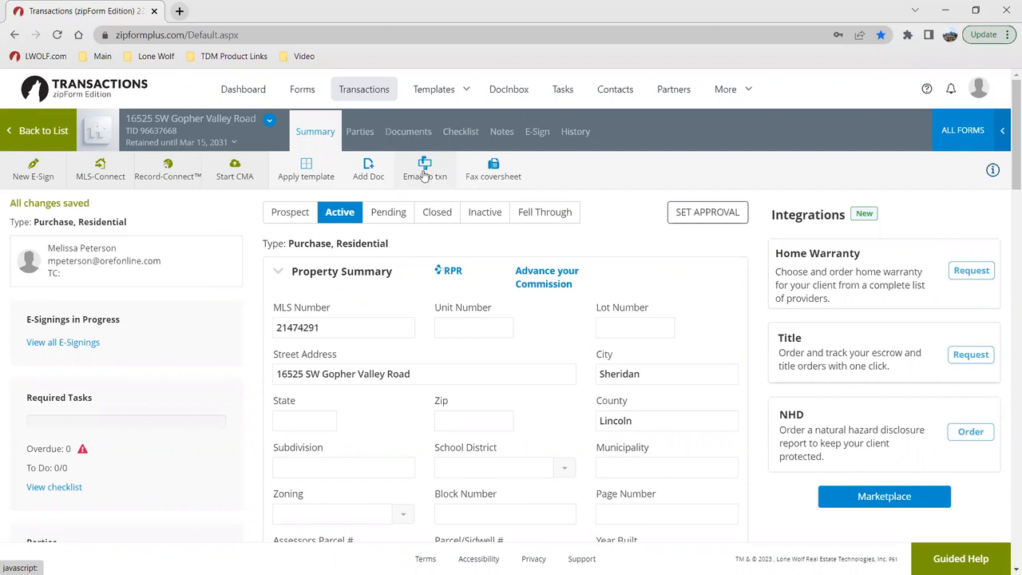
{"action": "scroll", "coordinate": [211, 339], "scroll_direction": "down", "scroll_amount": 1}
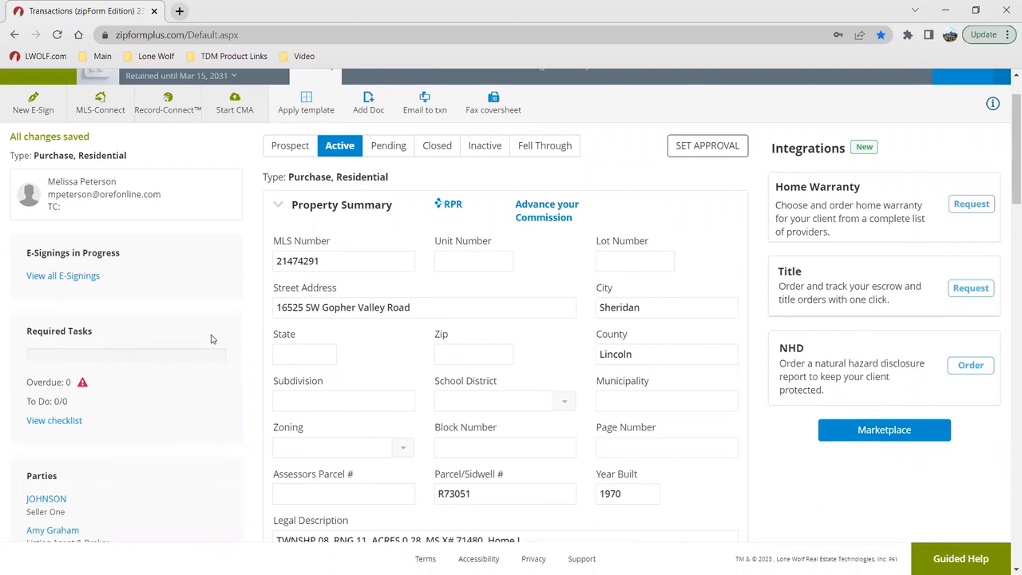
{"action": "scroll", "coordinate": [197, 410], "scroll_direction": "down", "scroll_amount": 3}
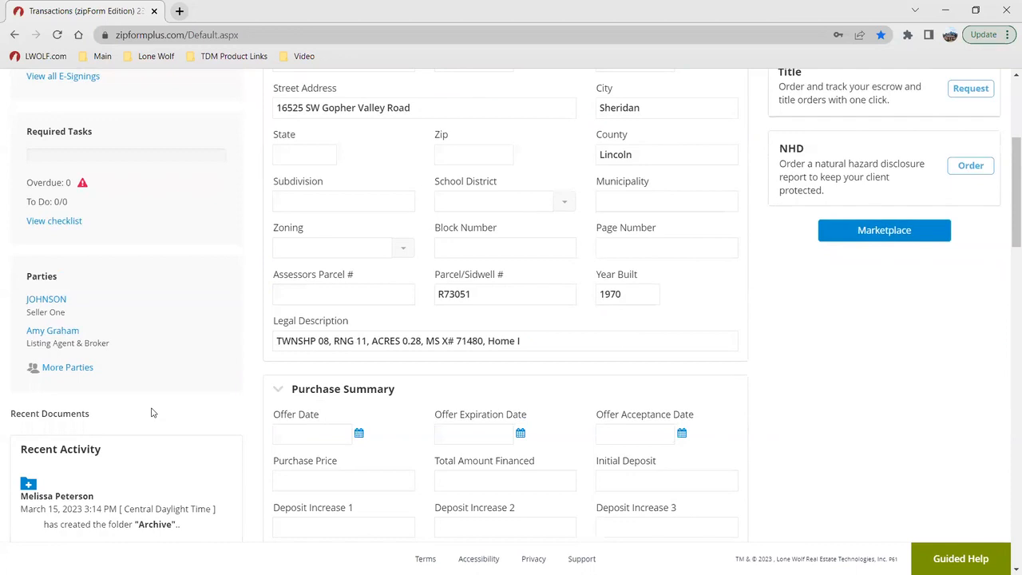
{"action": "scroll", "coordinate": [127, 450], "scroll_direction": "down", "scroll_amount": 1}
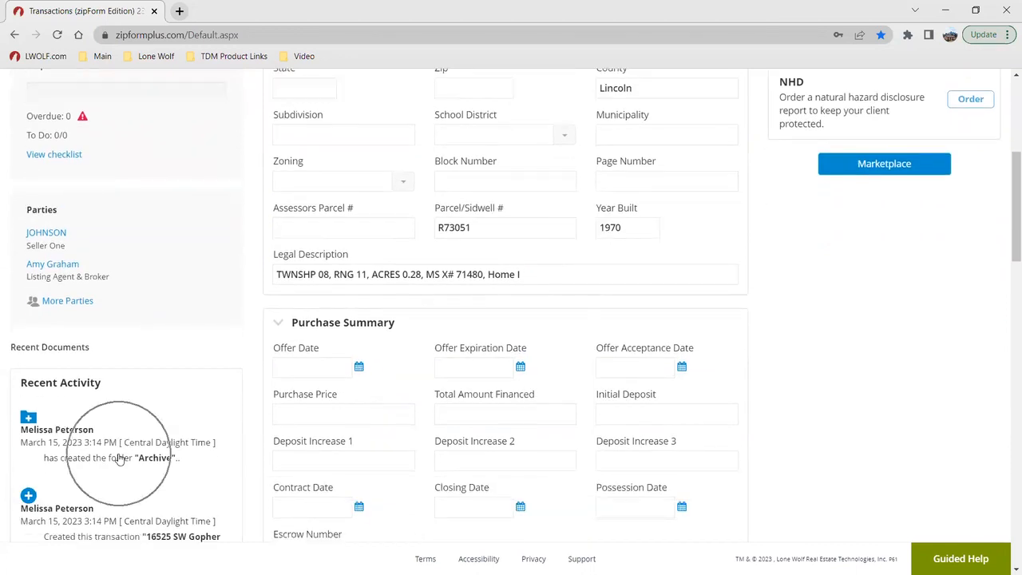
{"action": "scroll", "coordinate": [933, 425], "scroll_direction": "up", "scroll_amount": 5}
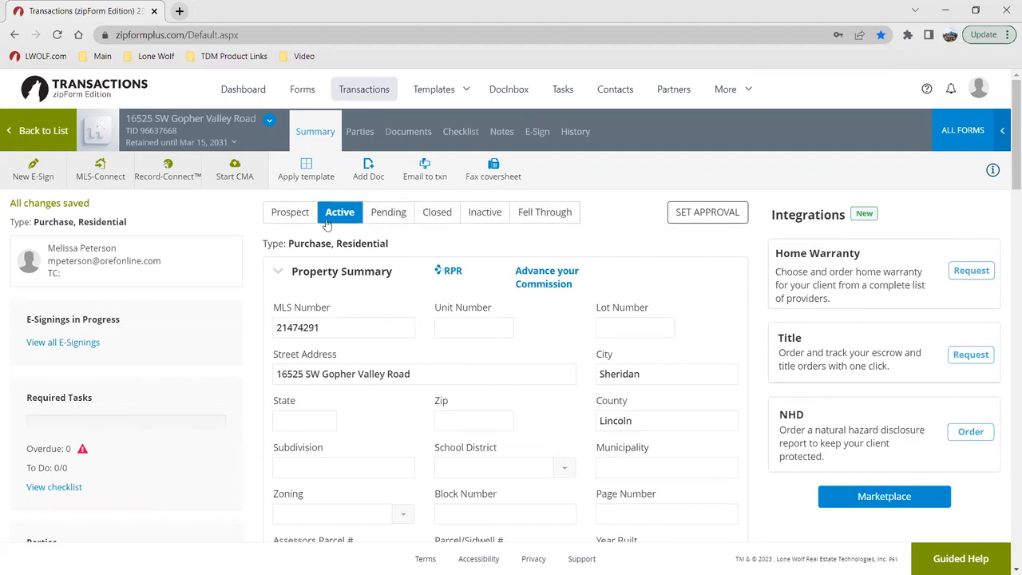
Step: Set the offer date in the Purchase Summary to 03/15/2023
{"action": "scroll", "coordinate": [443, 266], "scroll_direction": "down", "scroll_amount": 1}
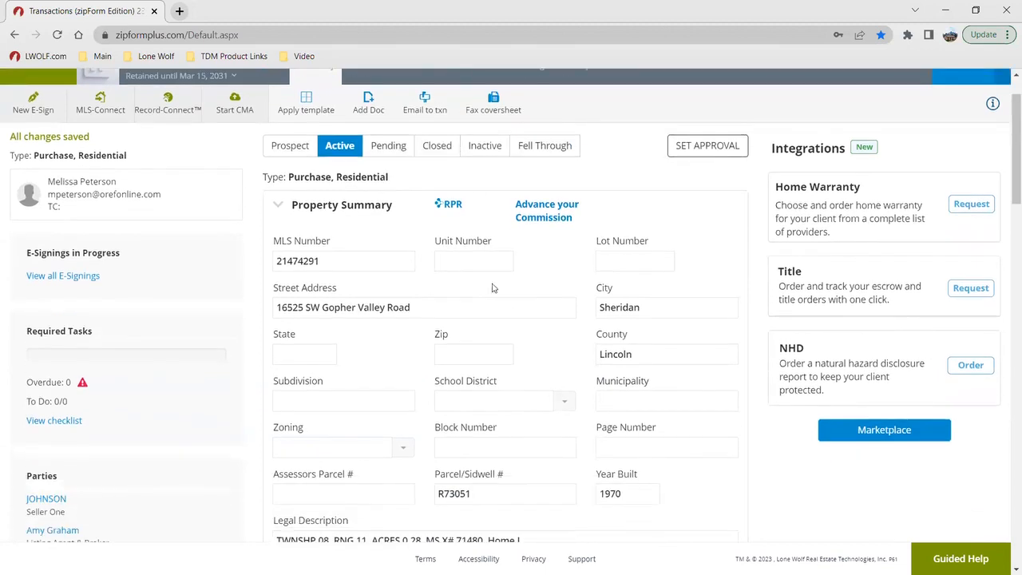
{"action": "scroll", "coordinate": [487, 288], "scroll_direction": "down", "scroll_amount": 1}
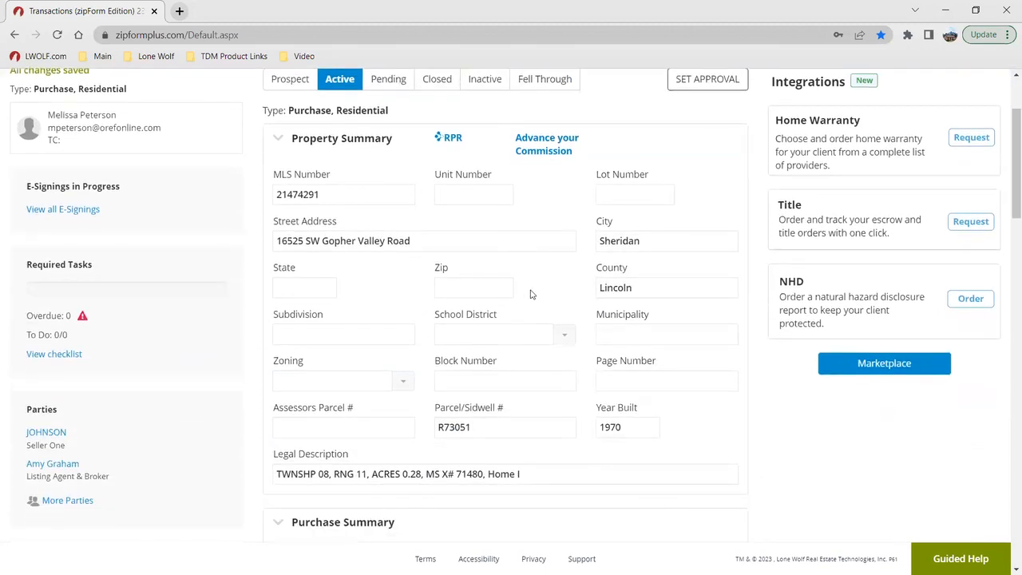
{"action": "scroll", "coordinate": [523, 294], "scroll_direction": "down", "scroll_amount": 5}
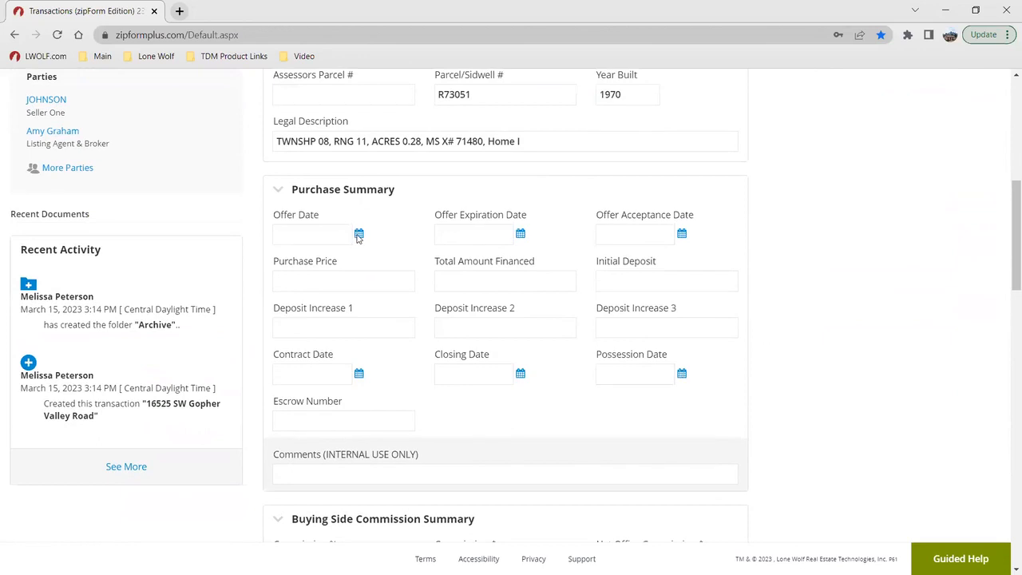
{"action": "left_click", "coordinate": [359, 235]}
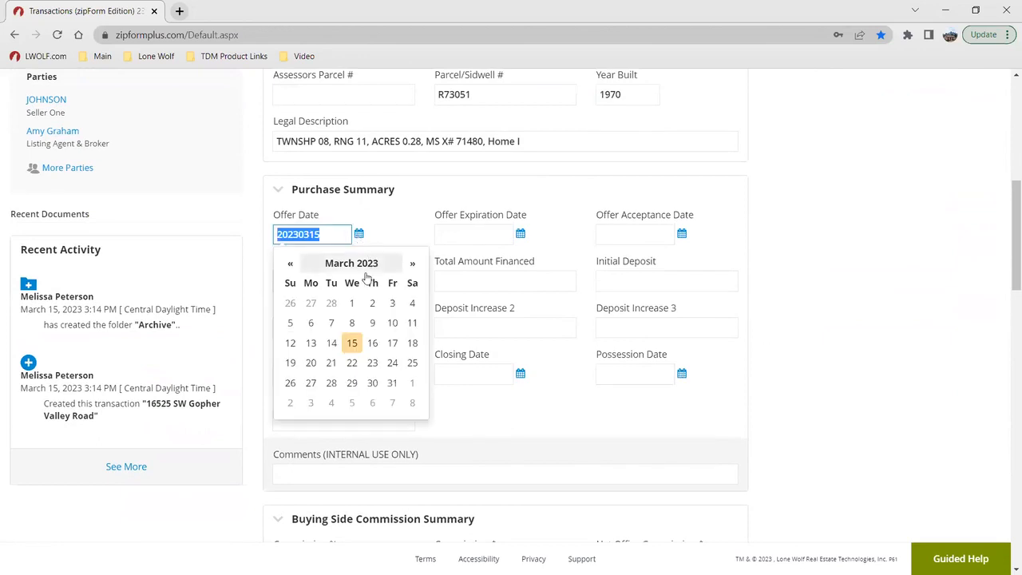
{"action": "left_click", "coordinate": [351, 344]}
{"action": "scroll", "coordinate": [567, 251], "scroll_direction": "up", "scroll_amount": 4}
{"action": "scroll", "coordinate": [558, 272], "scroll_direction": "down", "scroll_amount": 1}
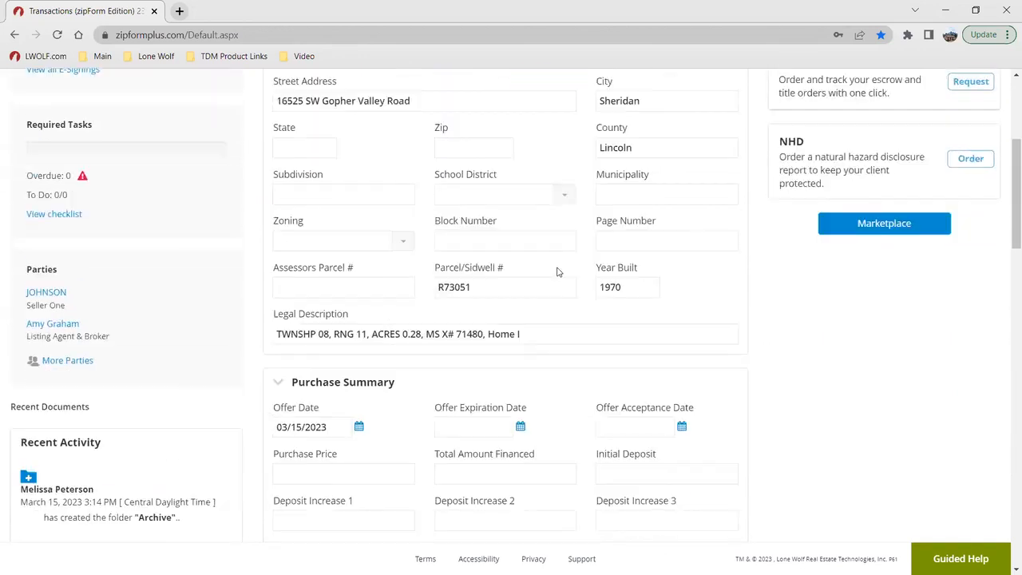
Step: Set the purchase price in the Purchase Summary to 265,000
{"action": "scroll", "coordinate": [558, 272], "scroll_direction": "down", "scroll_amount": 10}
{"action": "scroll", "coordinate": [543, 269], "scroll_direction": "up", "scroll_amount": 6}
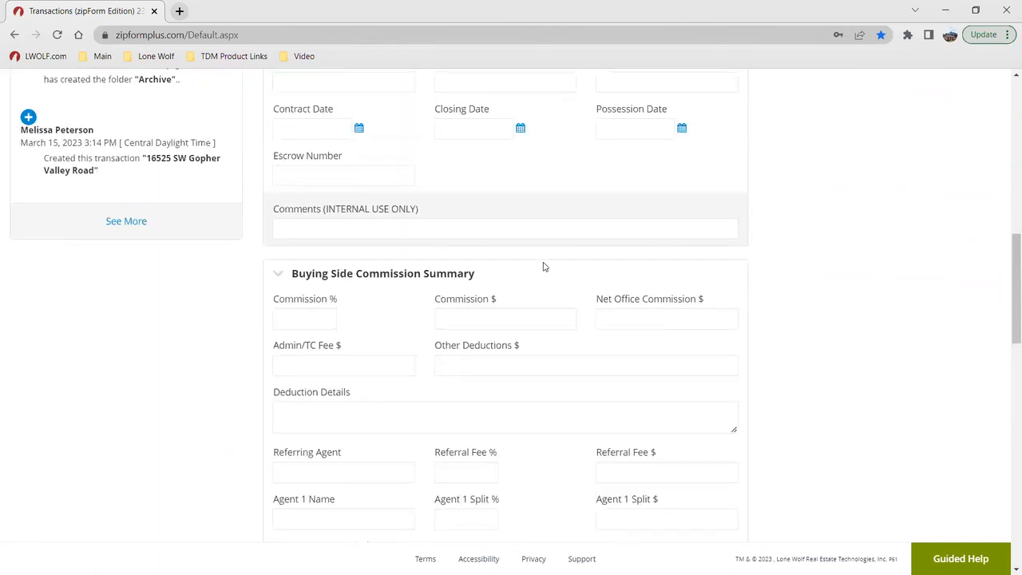
{"action": "scroll", "coordinate": [551, 268], "scroll_direction": "up", "scroll_amount": 5}
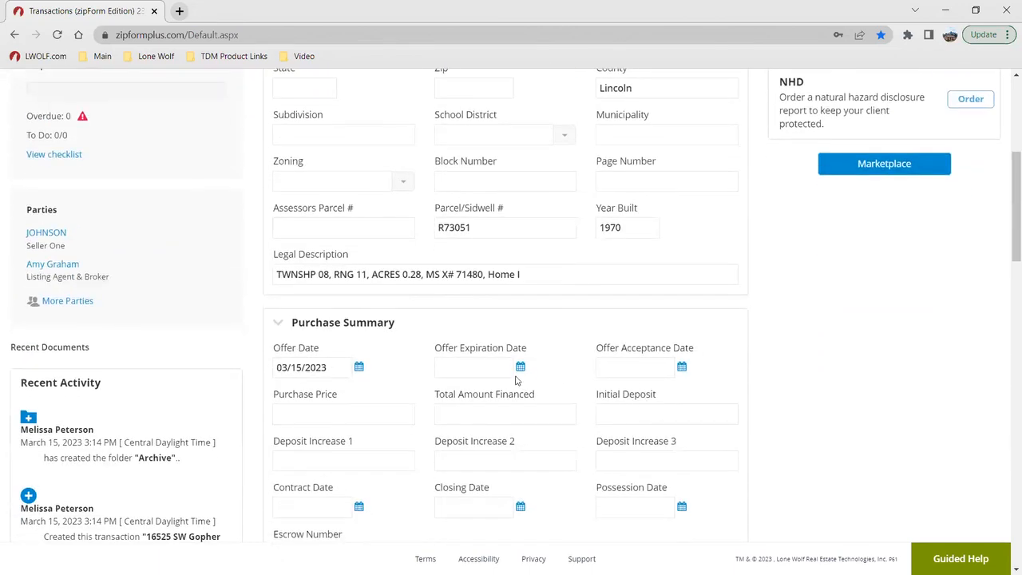
{"action": "left_click", "coordinate": [376, 414]}
{"action": "type", "text": "265000"}
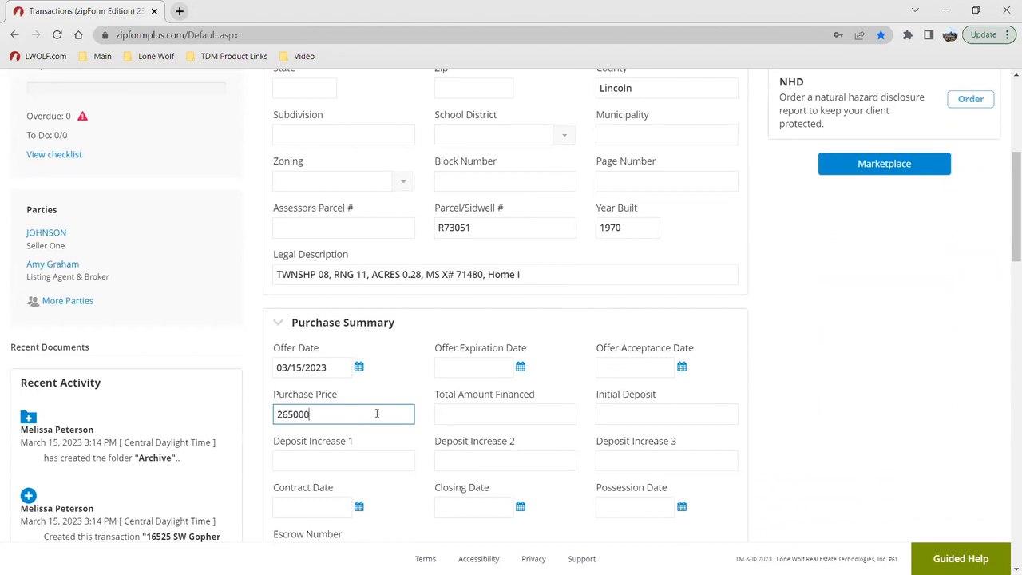
{"action": "left_click", "coordinate": [418, 377]}
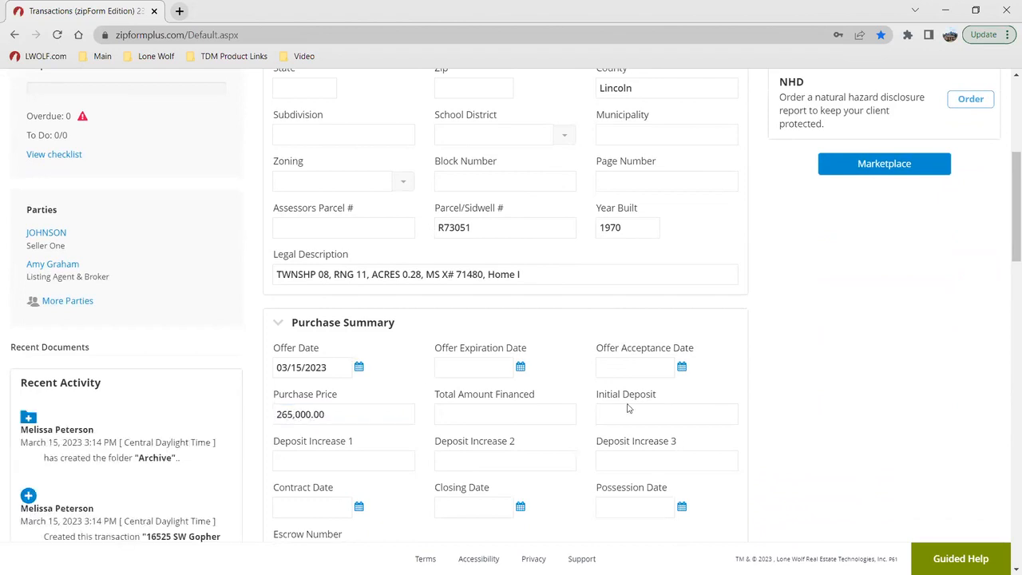
Step: Delete the imported Seller One and Listing Agent & Broker from the transaction's parties
{"action": "scroll", "coordinate": [628, 408], "scroll_direction": "up", "scroll_amount": 3}
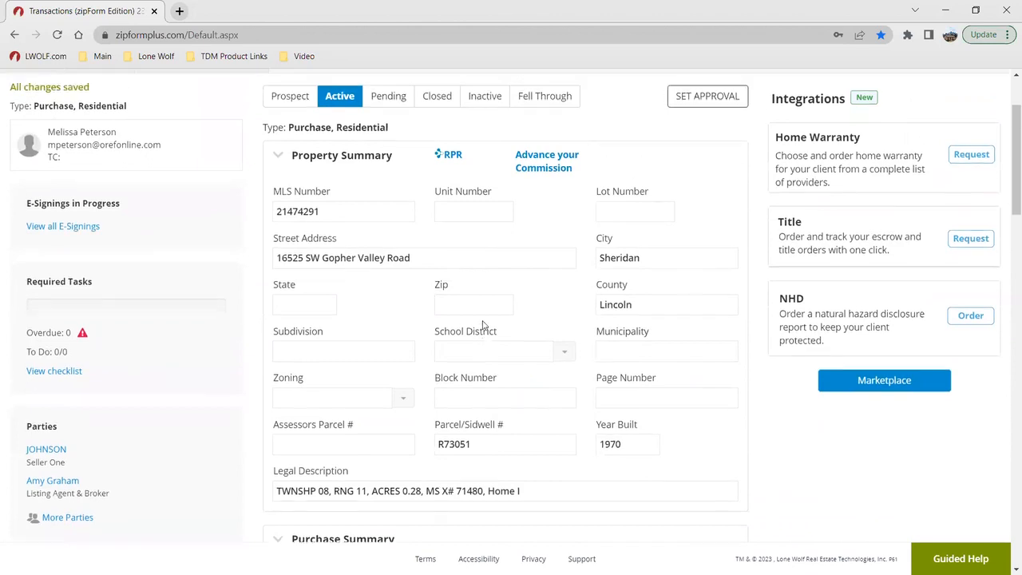
{"action": "scroll", "coordinate": [482, 326], "scroll_direction": "up", "scroll_amount": 2}
{"action": "left_click", "coordinate": [359, 132]}
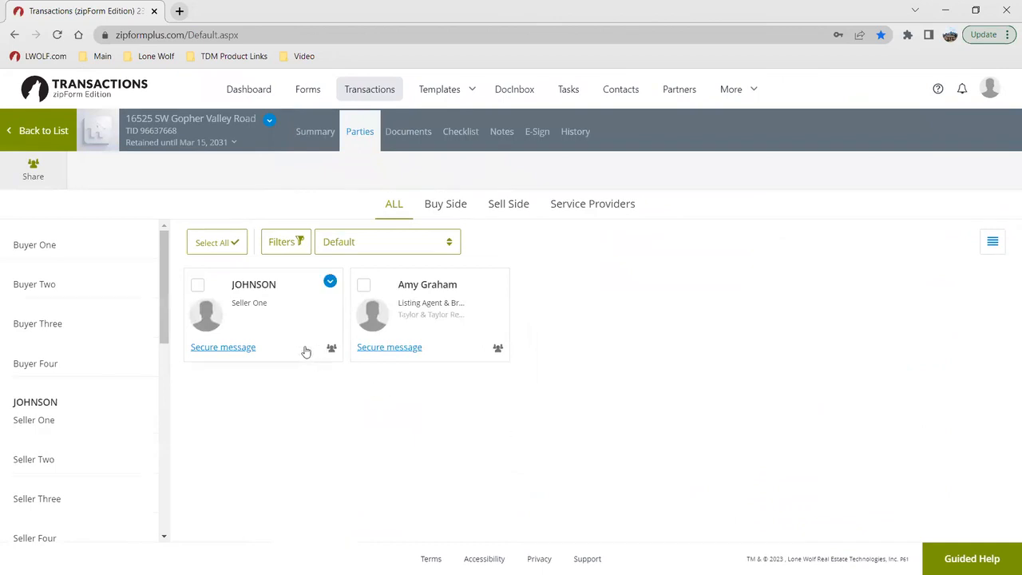
{"action": "left_click", "coordinate": [198, 285]}
{"action": "left_click", "coordinate": [363, 285]}
{"action": "left_click", "coordinate": [132, 169]}
{"action": "left_click", "coordinate": [631, 192]}
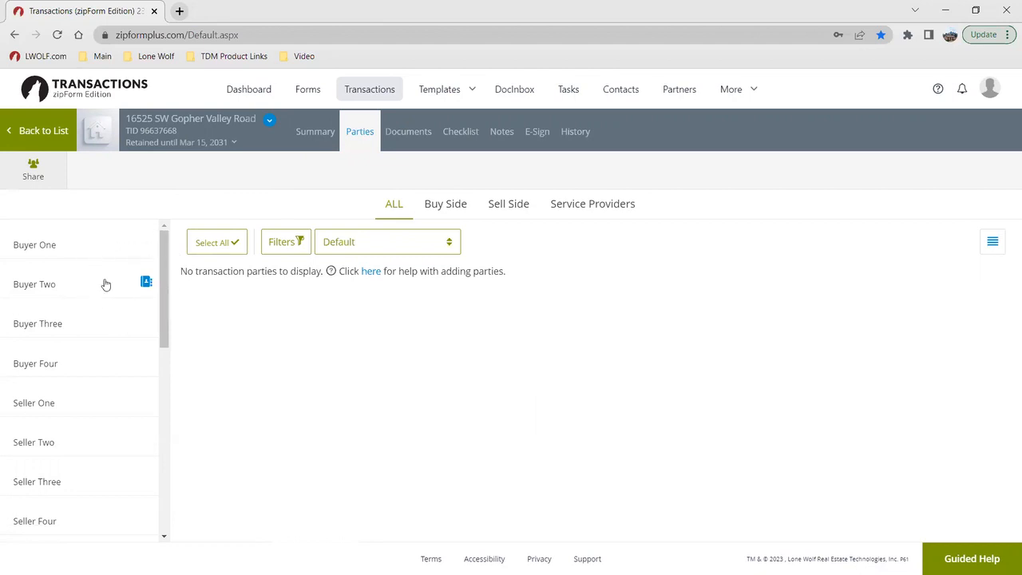
Step: Start a Buyer One party and fill in the buyer's first name, last name and e-mail
{"action": "scroll", "coordinate": [85, 287], "scroll_direction": "down", "scroll_amount": 1}
{"action": "scroll", "coordinate": [85, 287], "scroll_direction": "down", "scroll_amount": 2}
{"action": "scroll", "coordinate": [82, 287], "scroll_direction": "up", "scroll_amount": 3}
{"action": "left_click", "coordinate": [75, 260]}
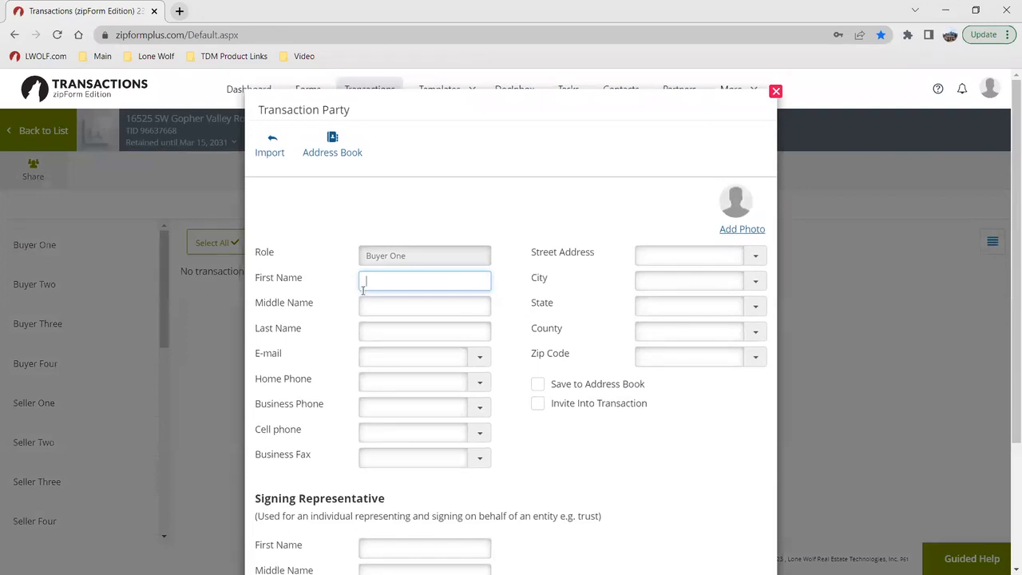
{"action": "key", "text": "Tab"}
{"action": "key", "text": "Tab"}
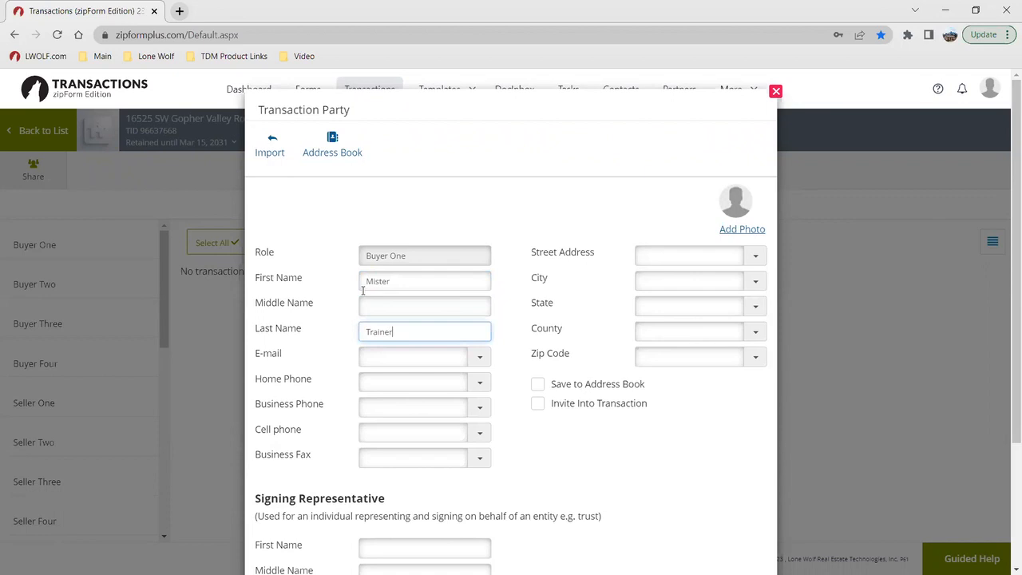
{"action": "key", "text": "Tab"}
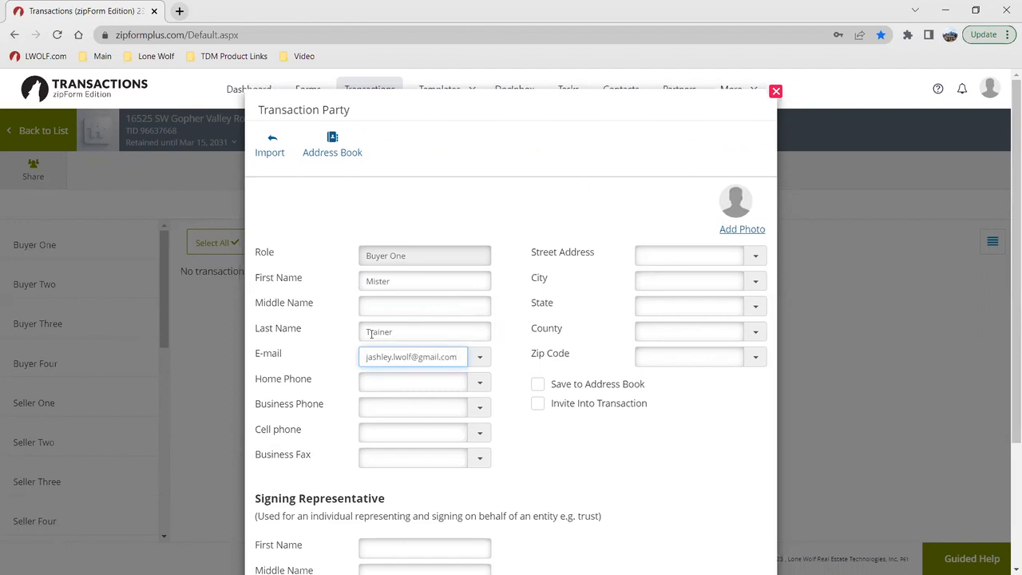
Step: Review the address book, invitation and signing representative options for Buyer One and save the party
{"action": "scroll", "coordinate": [624, 388], "scroll_direction": "down", "scroll_amount": 1}
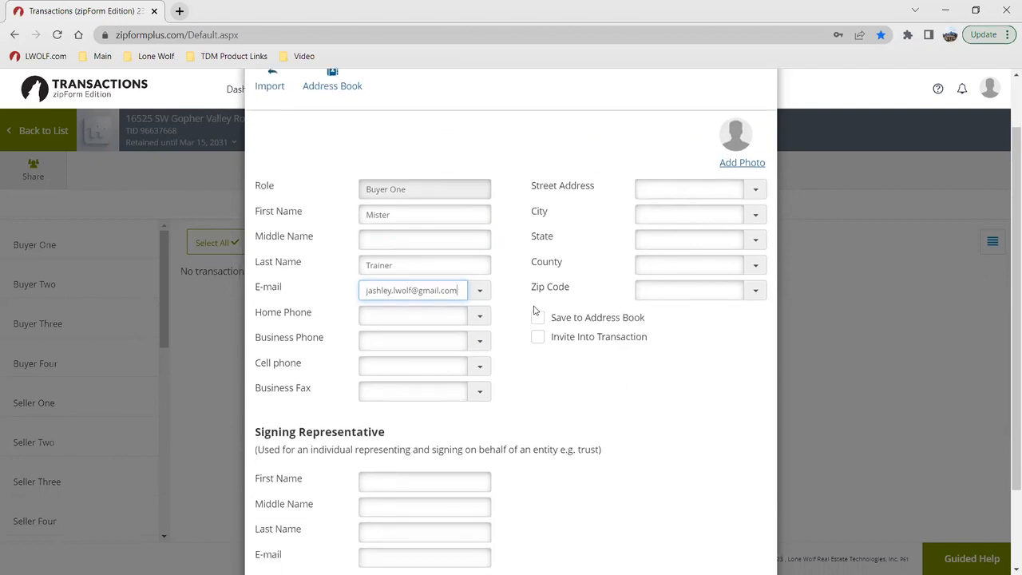
{"action": "key", "text": "ctrl"}
{"action": "key", "text": "ctrl"}
{"action": "left_click", "coordinate": [637, 378]}
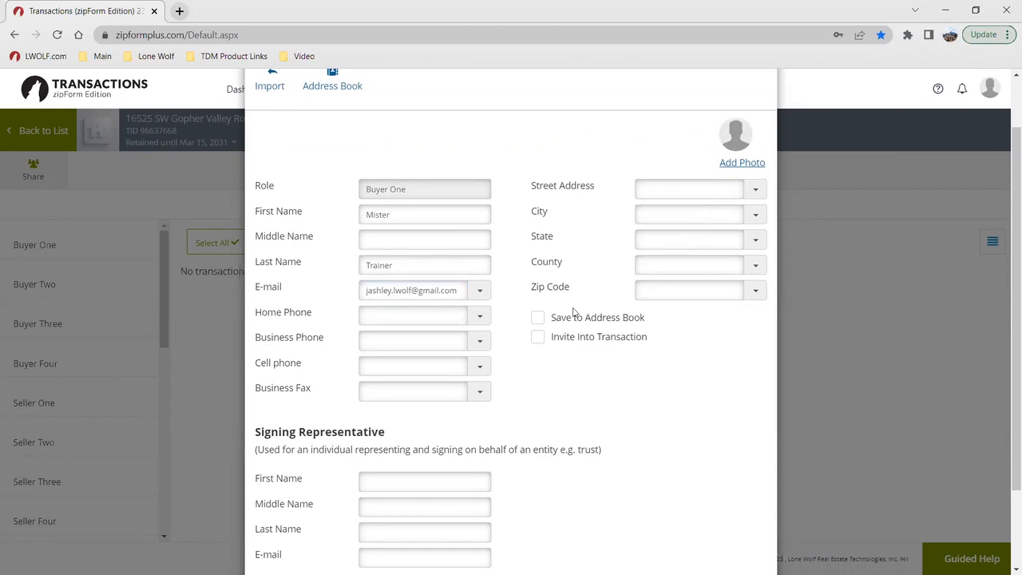
{"action": "scroll", "coordinate": [573, 320], "scroll_direction": "down", "scroll_amount": 1}
{"action": "key", "text": "ctrl"}
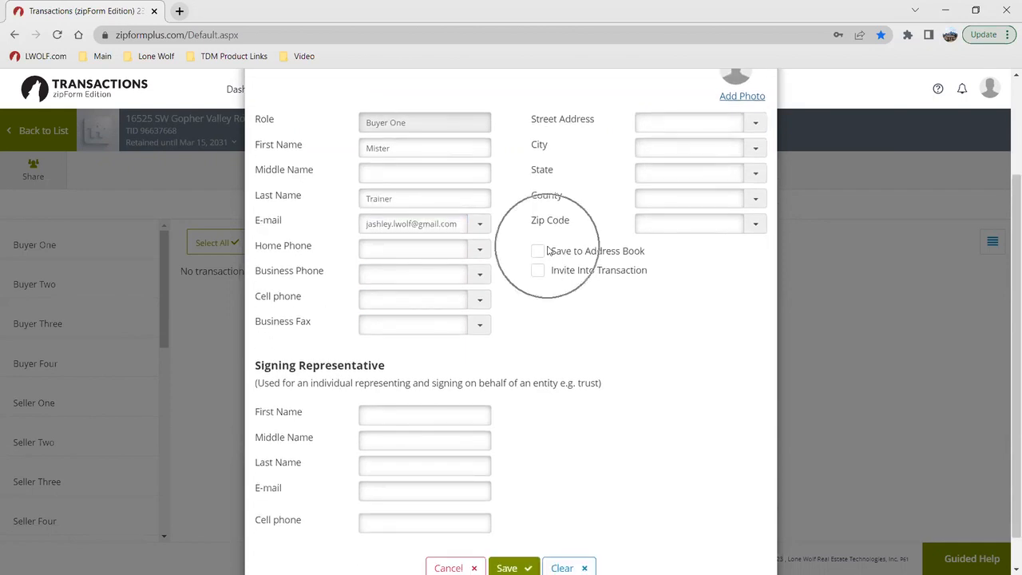
{"action": "scroll", "coordinate": [549, 254], "scroll_direction": "down", "scroll_amount": 1}
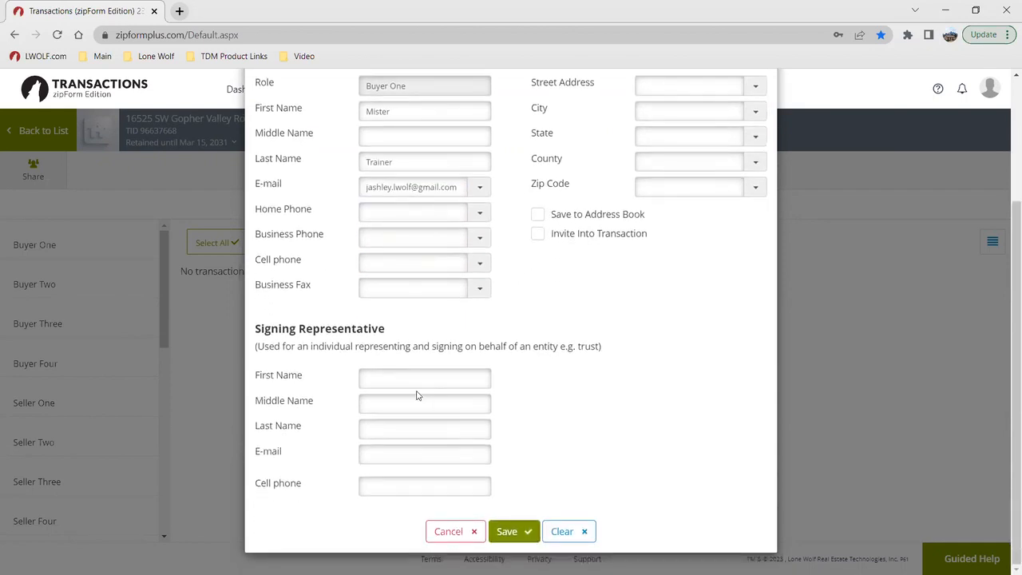
{"action": "left_click", "coordinate": [503, 531]}
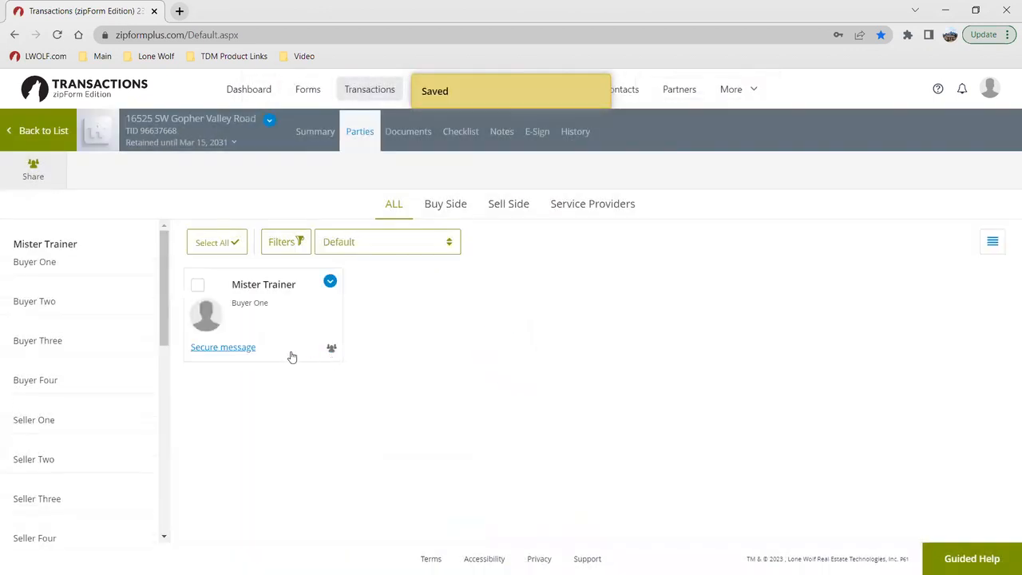
Step: Add a Buyer Two party with the buyer's first name, last name and e-mail, and save it
{"action": "left_click", "coordinate": [91, 295]}
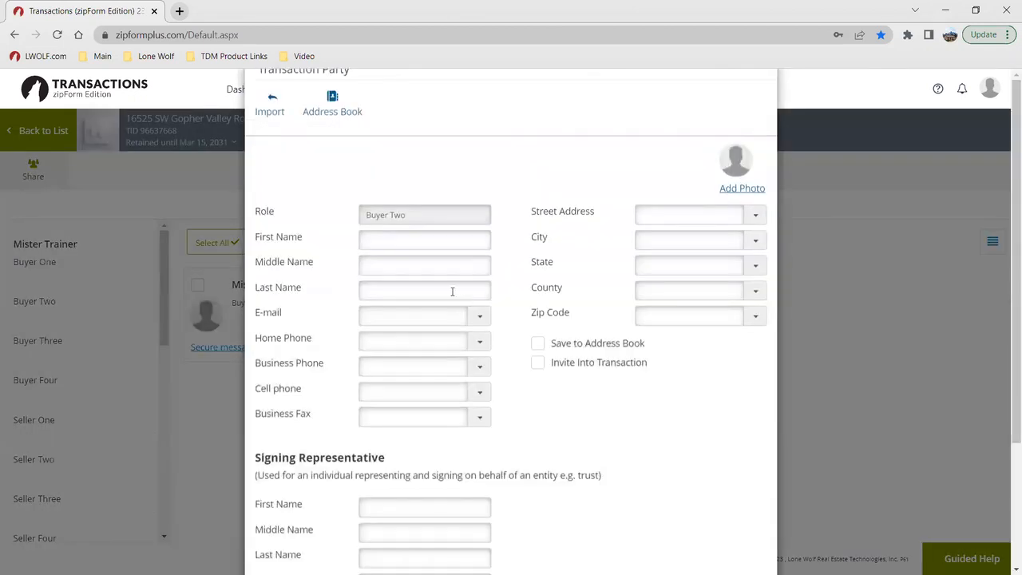
{"action": "type", "text": "Missus"}
{"action": "key", "text": "Tab"}
{"action": "key", "text": "Tab"}
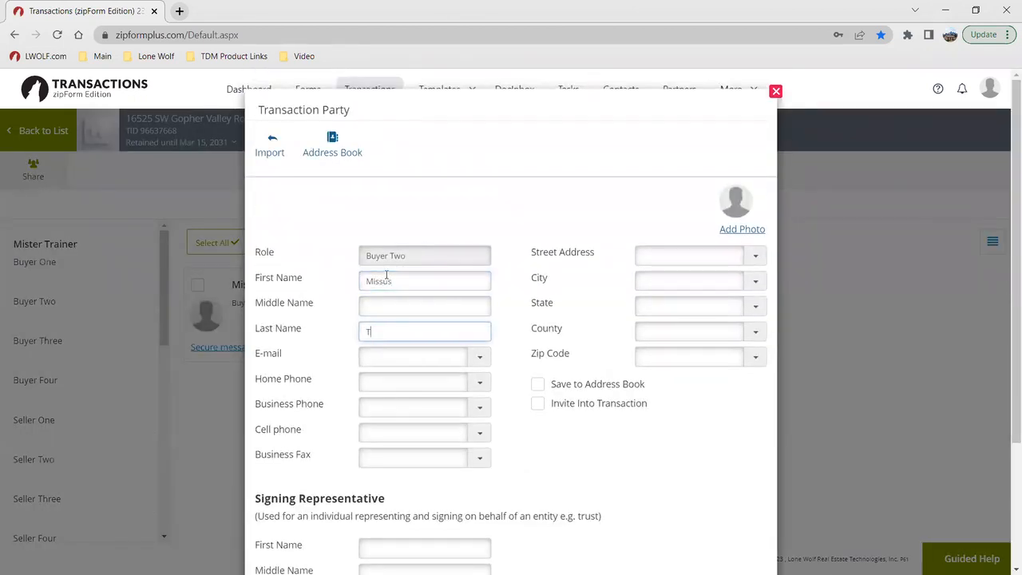
{"action": "key", "text": "Tab"}
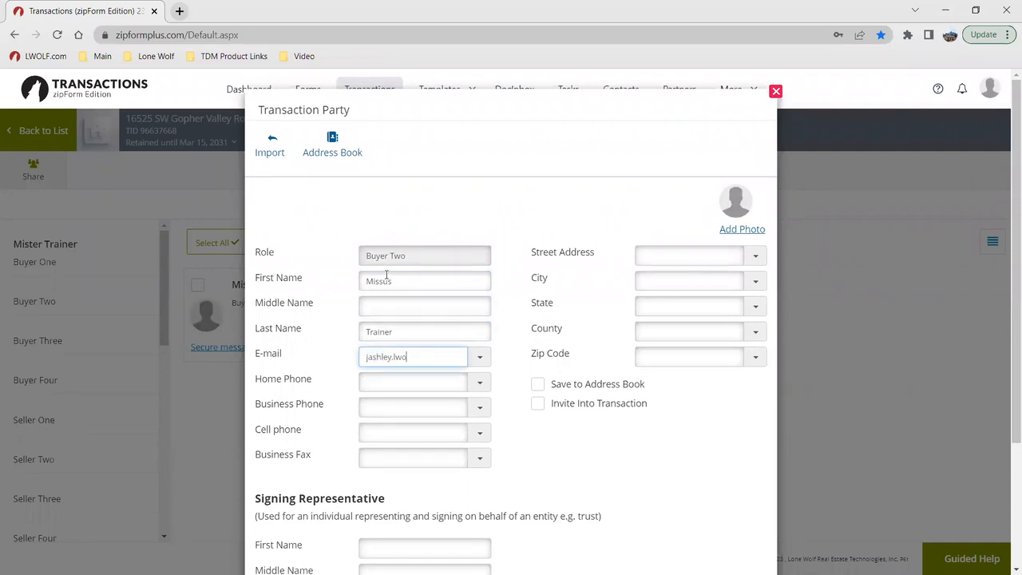
{"action": "scroll", "coordinate": [448, 339], "scroll_direction": "down", "scroll_amount": 3}
{"action": "left_click", "coordinate": [519, 533]}
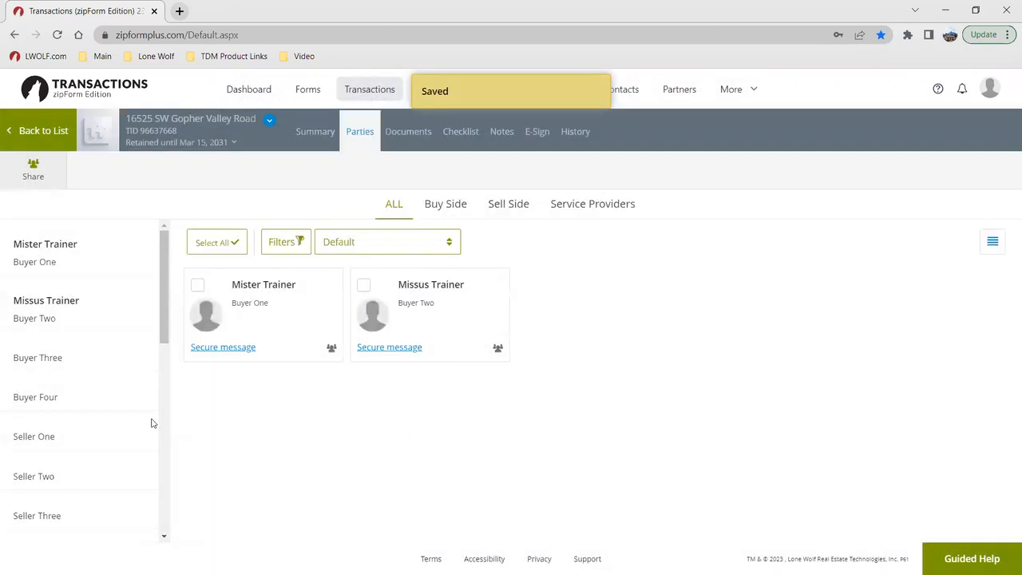
Step: Start a Selling Agent & Broker party without importing a contact, and fill in the agent's full name and e-mail
{"action": "scroll", "coordinate": [126, 386], "scroll_direction": "down", "scroll_amount": 2}
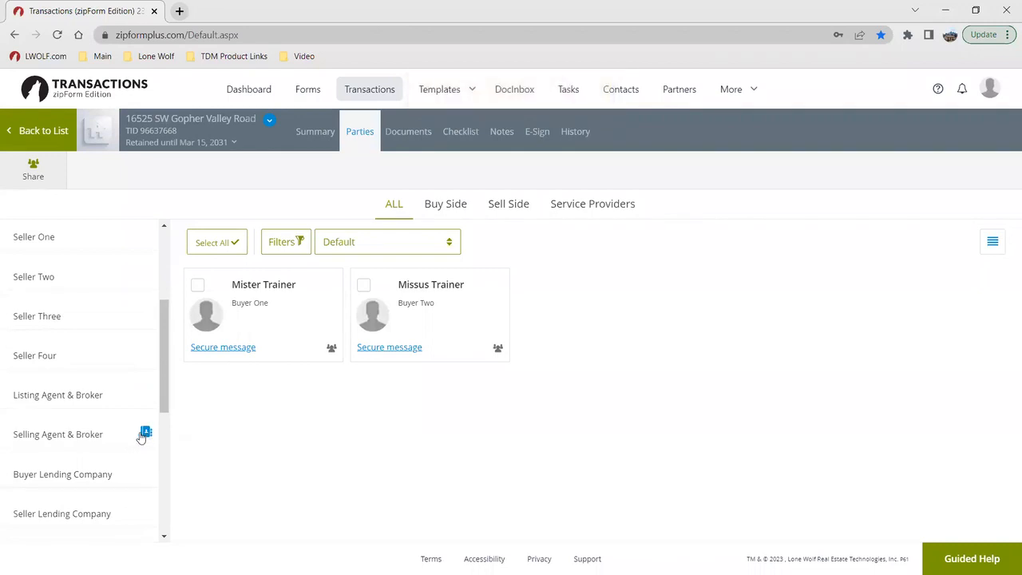
{"action": "left_click", "coordinate": [147, 434]}
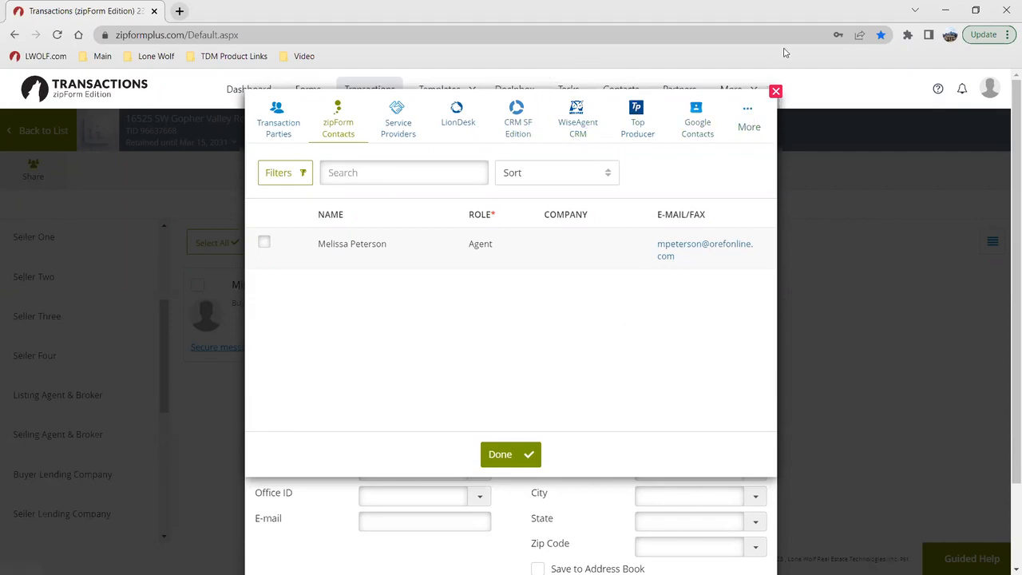
{"action": "left_click", "coordinate": [775, 92]}
{"action": "left_click", "coordinate": [403, 310]}
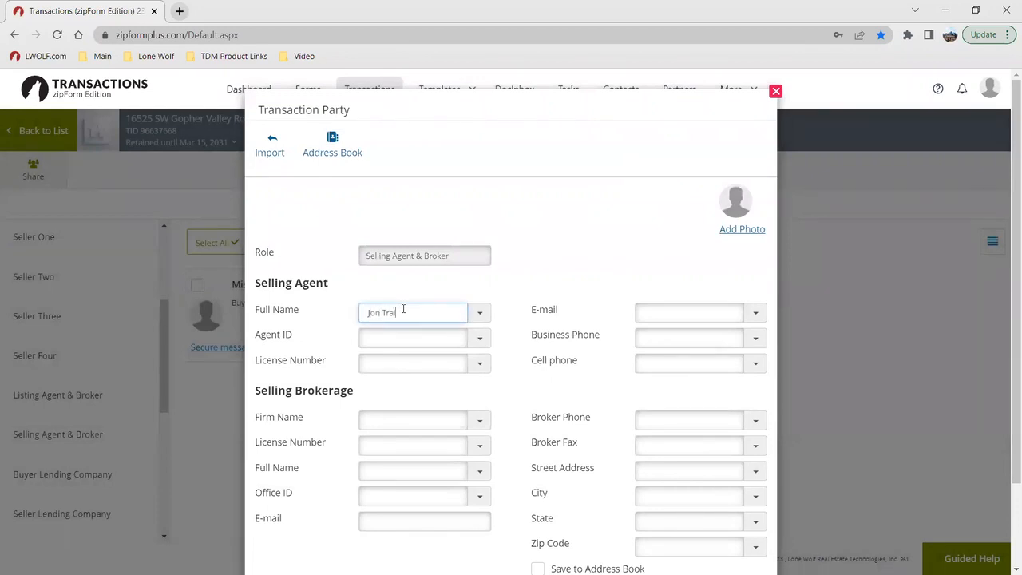
{"action": "key", "text": "Tab"}
{"action": "key", "text": "Tab"}
{"action": "key", "text": "Tab"}
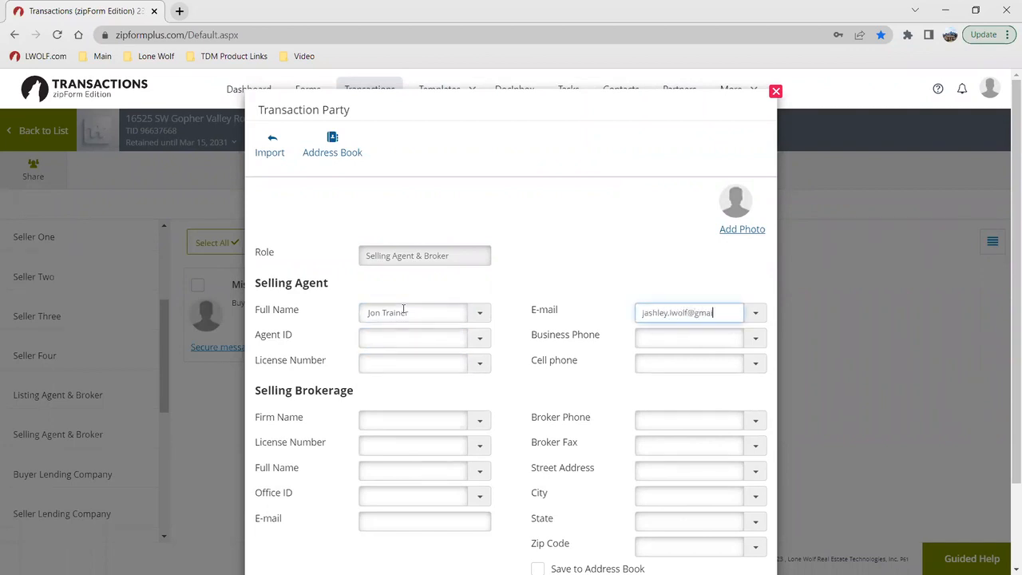
{"action": "key", "text": "Tab"}
{"action": "key", "text": "Tab"}
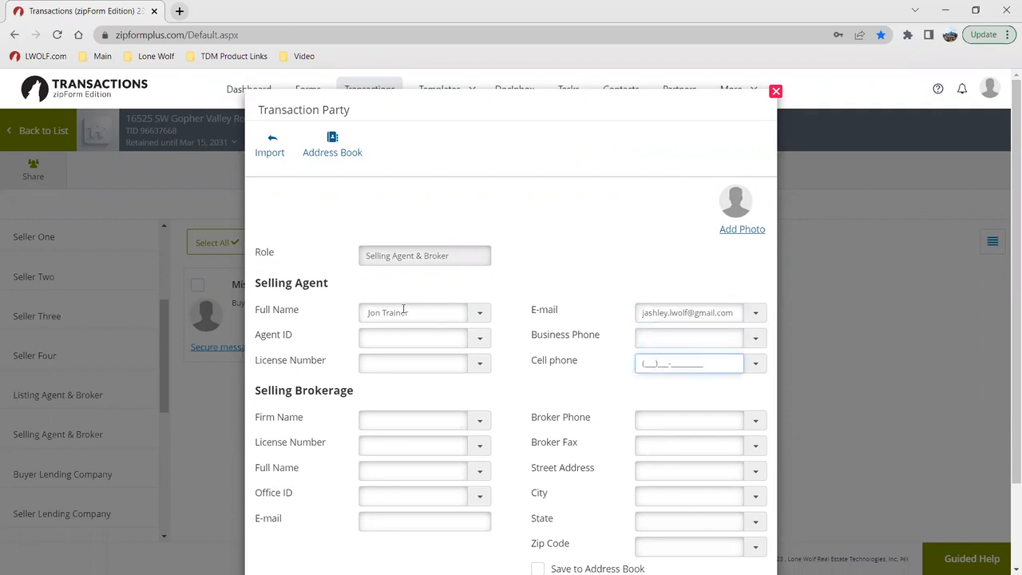
Step: Set the selling brokerage's firm name to Lone Wolf Training and save the party
{"action": "key", "text": "Tab"}
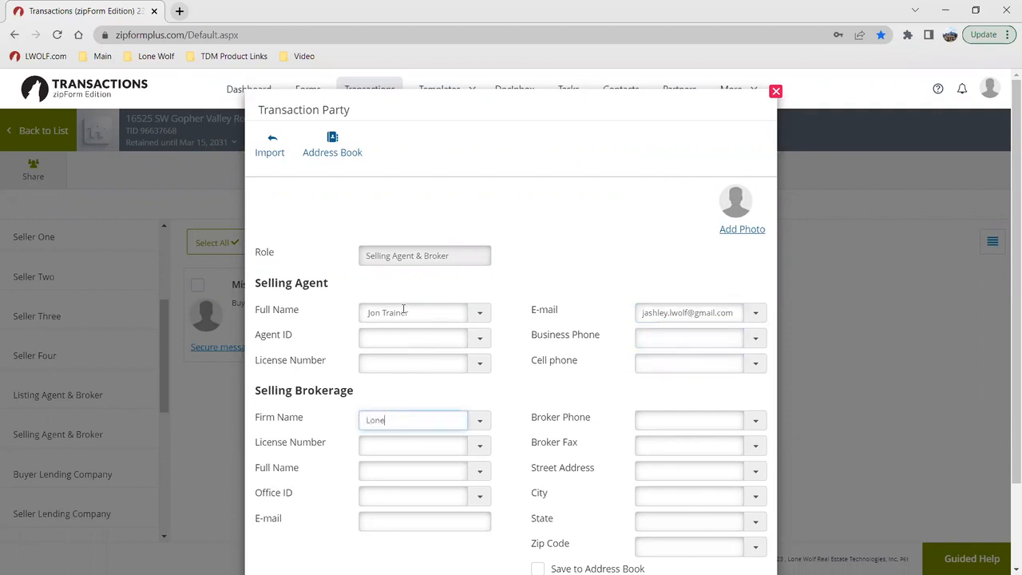
{"action": "type", "text": "Lone Wolf Training"}
{"action": "scroll", "coordinate": [523, 417], "scroll_direction": "down", "scroll_amount": 2}
{"action": "left_click", "coordinate": [506, 529]}
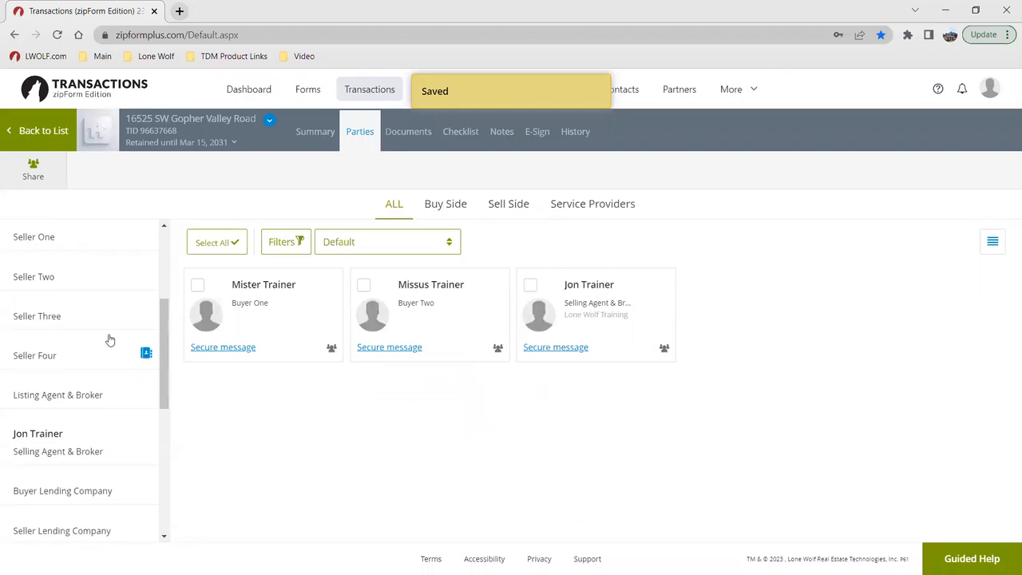
Step: Look through the other party roles available for the transaction, from buyers and sellers to lenders, attorneys and service companies
{"action": "scroll", "coordinate": [88, 339], "scroll_direction": "up", "scroll_amount": 3}
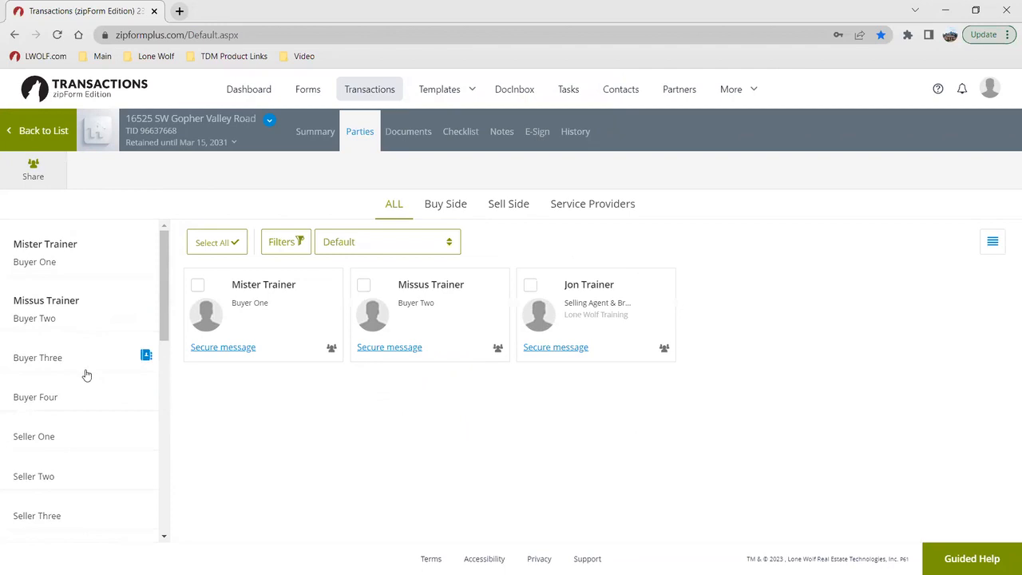
{"action": "scroll", "coordinate": [76, 351], "scroll_direction": "down", "scroll_amount": 2}
{"action": "scroll", "coordinate": [64, 423], "scroll_direction": "down", "scroll_amount": 5}
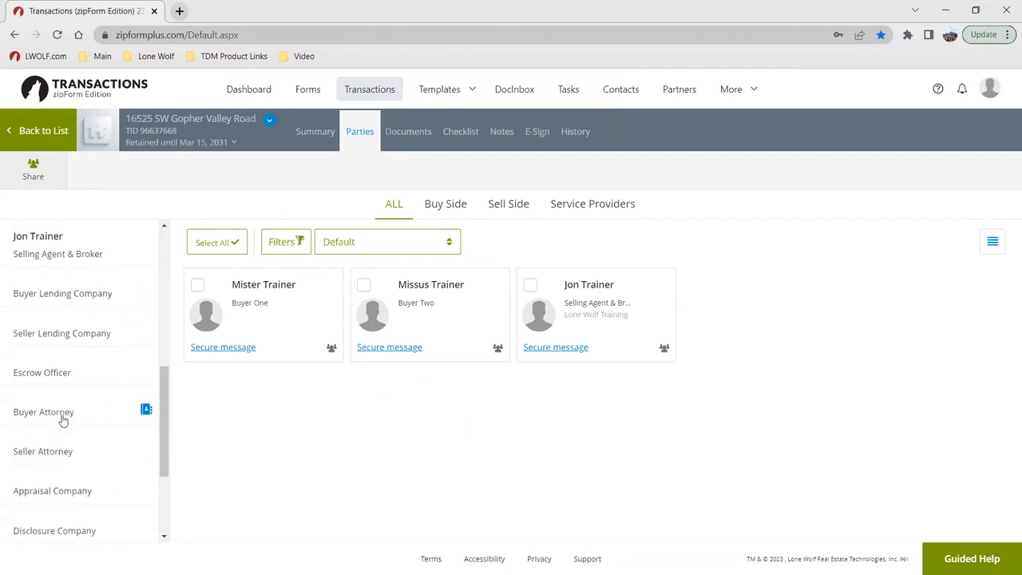
{"action": "left_click", "coordinate": [57, 534]}
{"action": "key", "text": "ctrl"}
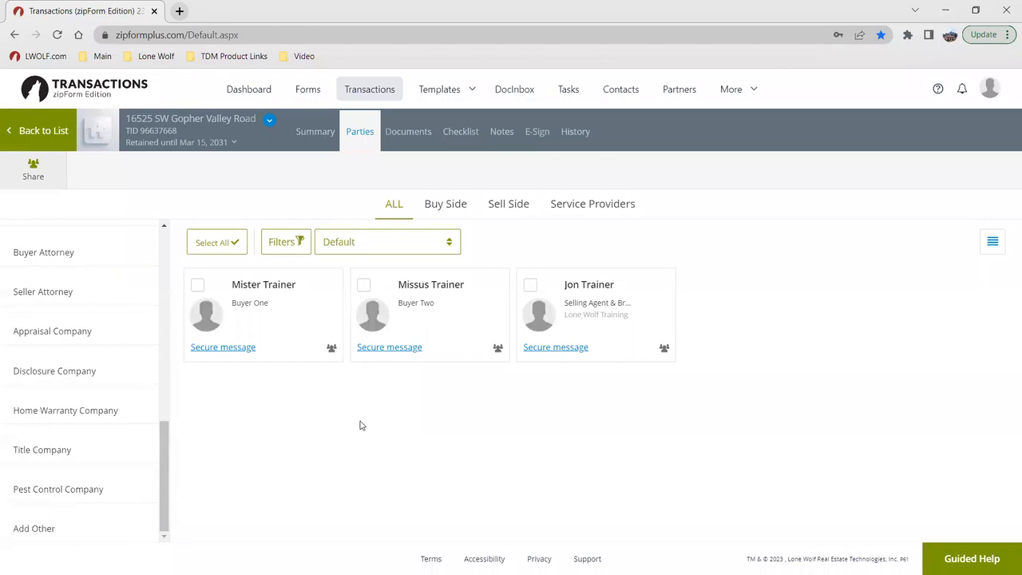
{"action": "key", "text": "ctrl"}
{"action": "scroll", "coordinate": [86, 348], "scroll_direction": "up", "scroll_amount": 1}
{"action": "scroll", "coordinate": [86, 348], "scroll_direction": "up", "scroll_amount": 2}
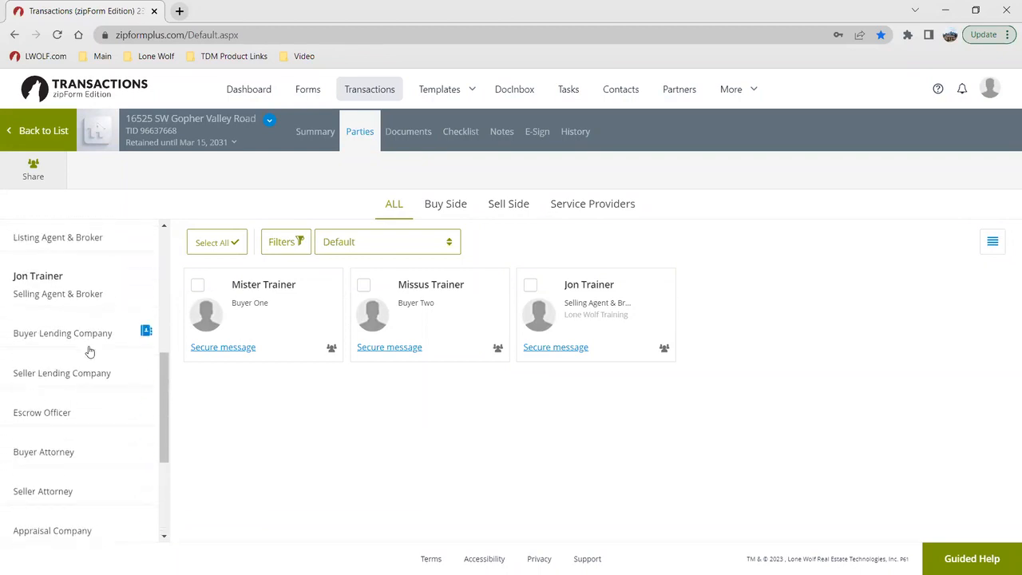
{"action": "scroll", "coordinate": [85, 351], "scroll_direction": "up", "scroll_amount": 1}
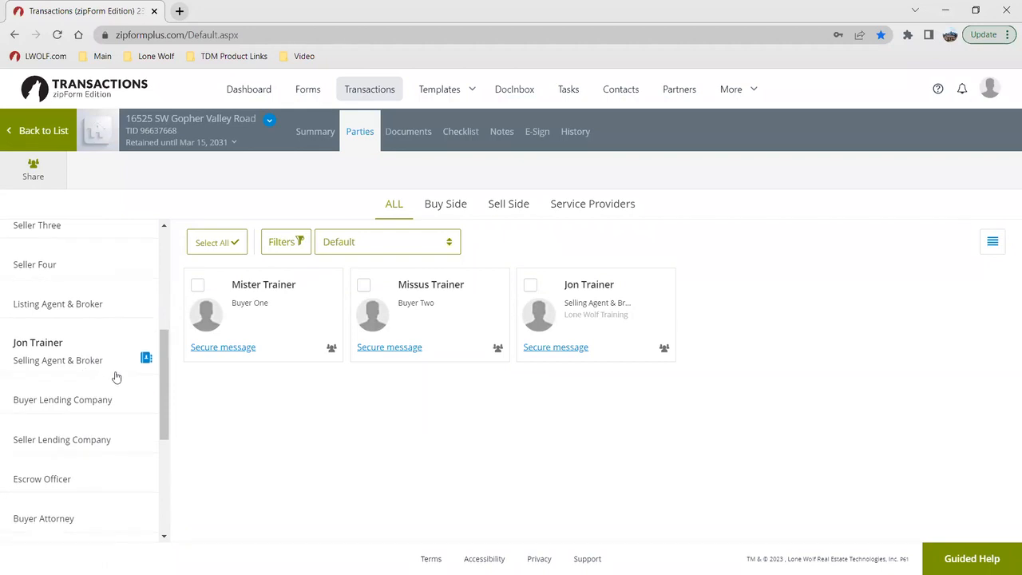
{"action": "scroll", "coordinate": [73, 389], "scroll_direction": "down", "scroll_amount": 4}
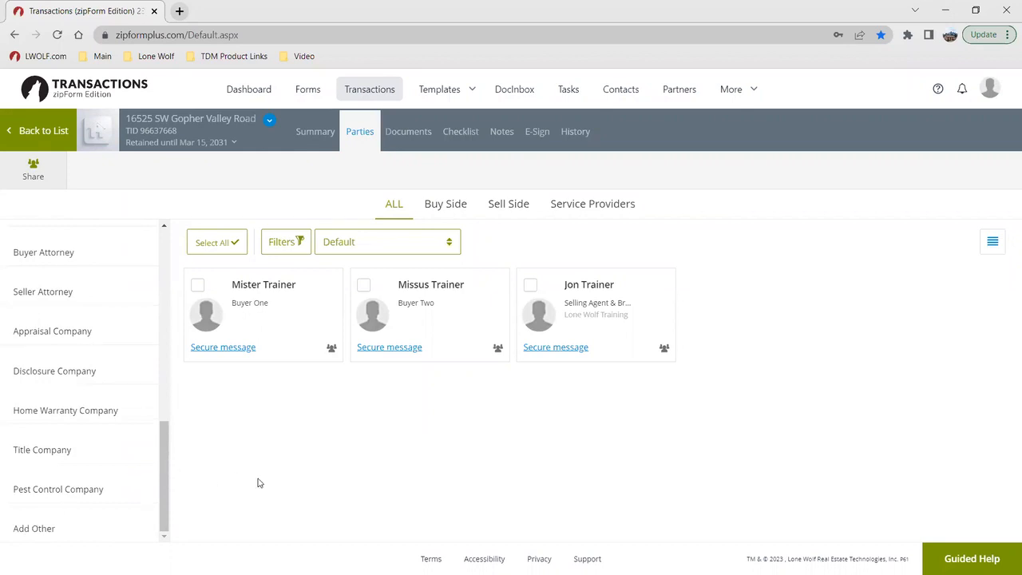
Step: Open the form libraries for adding a form to the transaction's documents, and view which libraries are available
{"action": "left_click", "coordinate": [399, 144]}
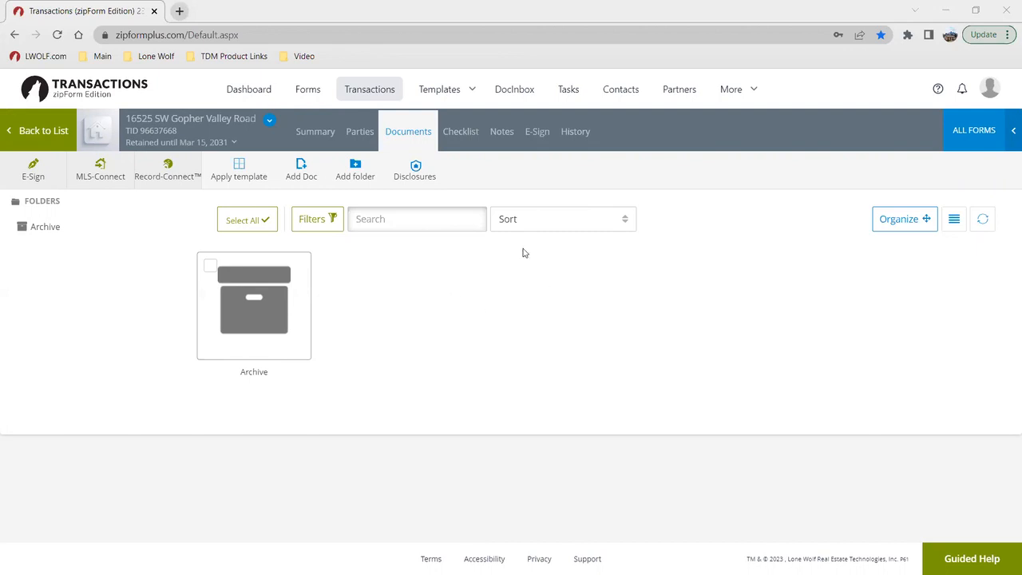
{"action": "left_click", "coordinate": [307, 176]}
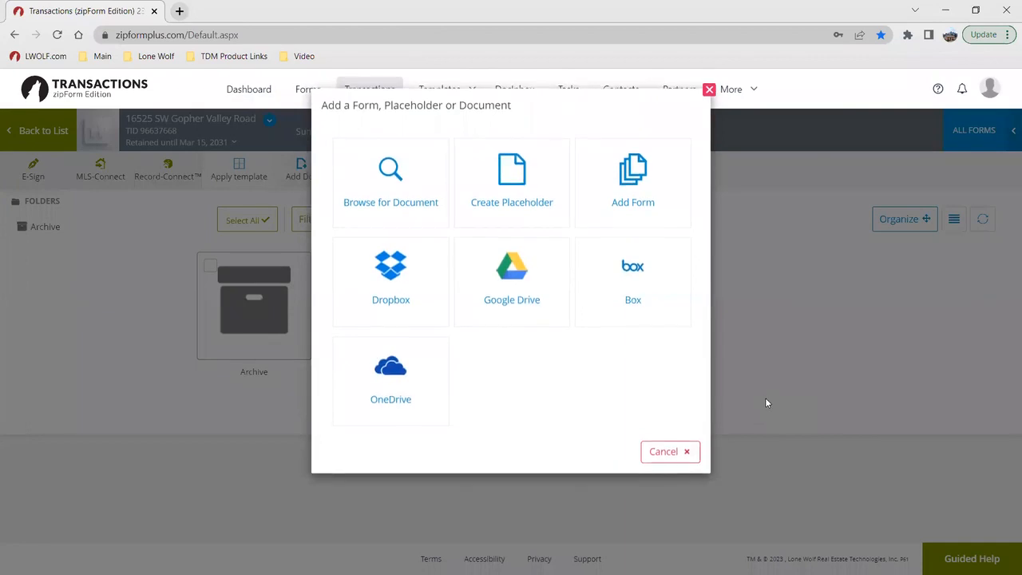
{"action": "left_click", "coordinate": [647, 202]}
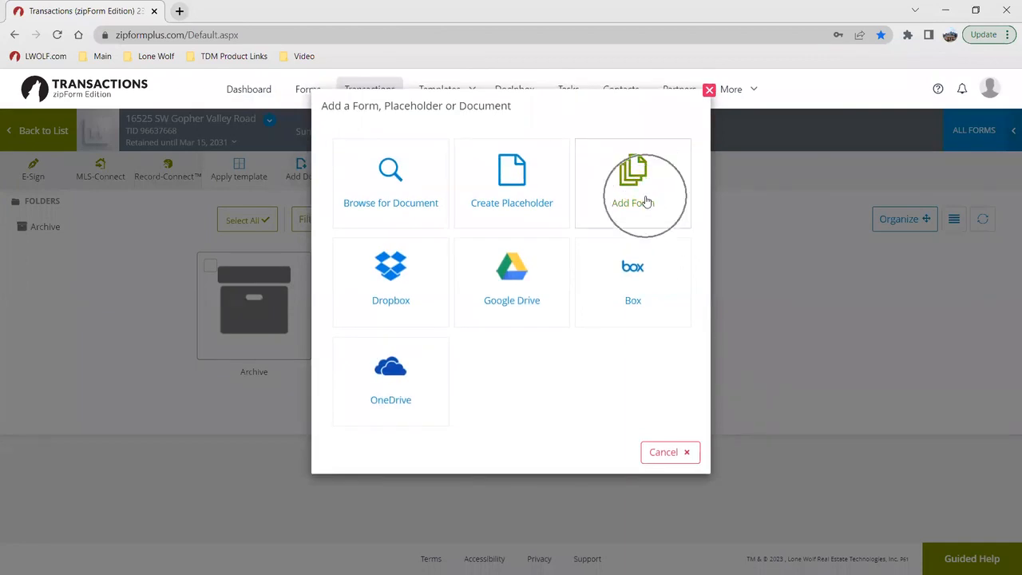
{"action": "key", "text": "ctrl"}
{"action": "key", "text": "ctrl"}
{"action": "left_click", "coordinate": [710, 89]}
{"action": "left_click", "coordinate": [311, 171]}
{"action": "left_click", "coordinate": [648, 181]}
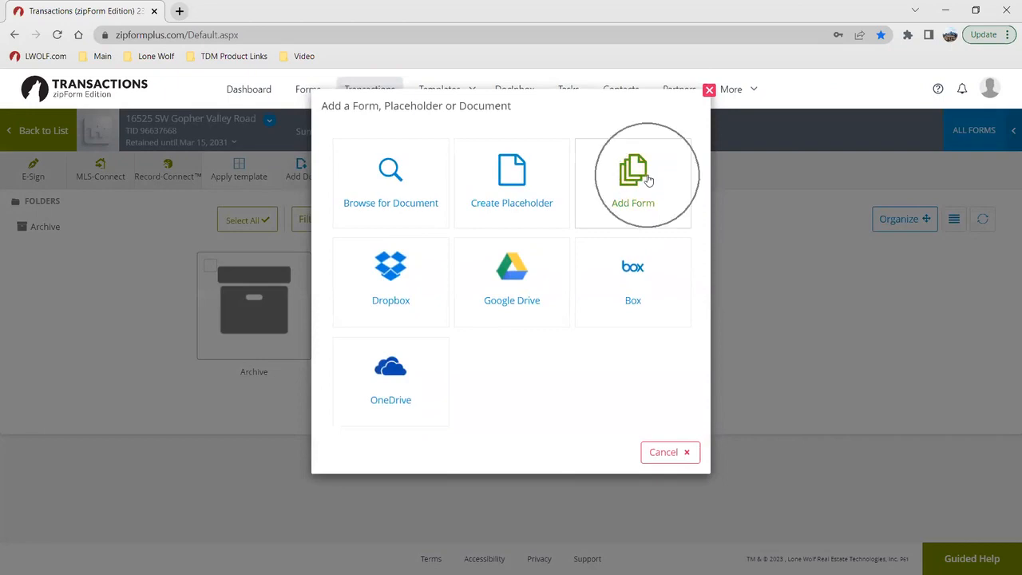
{"action": "scroll", "coordinate": [896, 324], "scroll_direction": "down", "scroll_amount": 5}
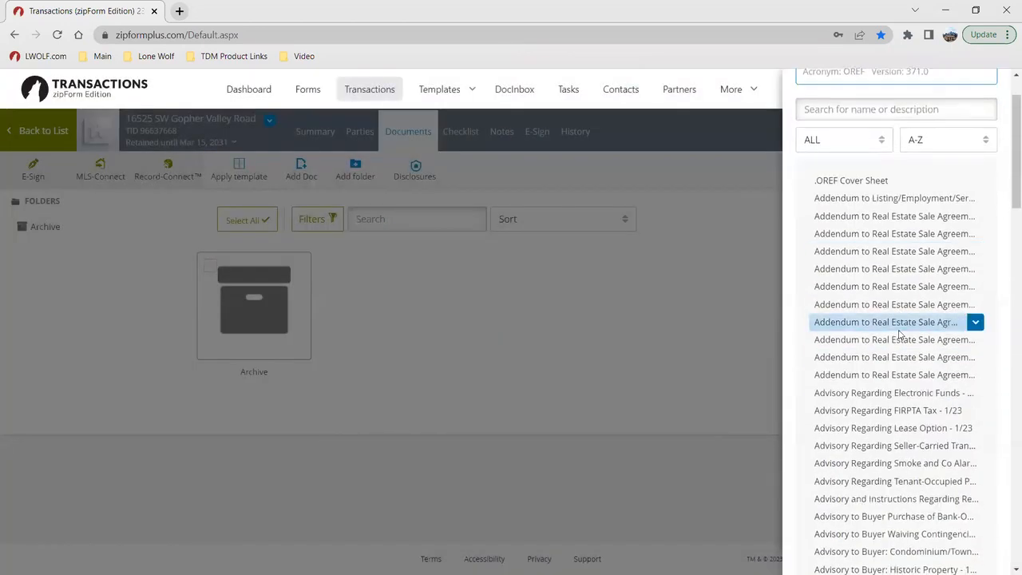
{"action": "scroll", "coordinate": [894, 323], "scroll_direction": "up", "scroll_amount": 5}
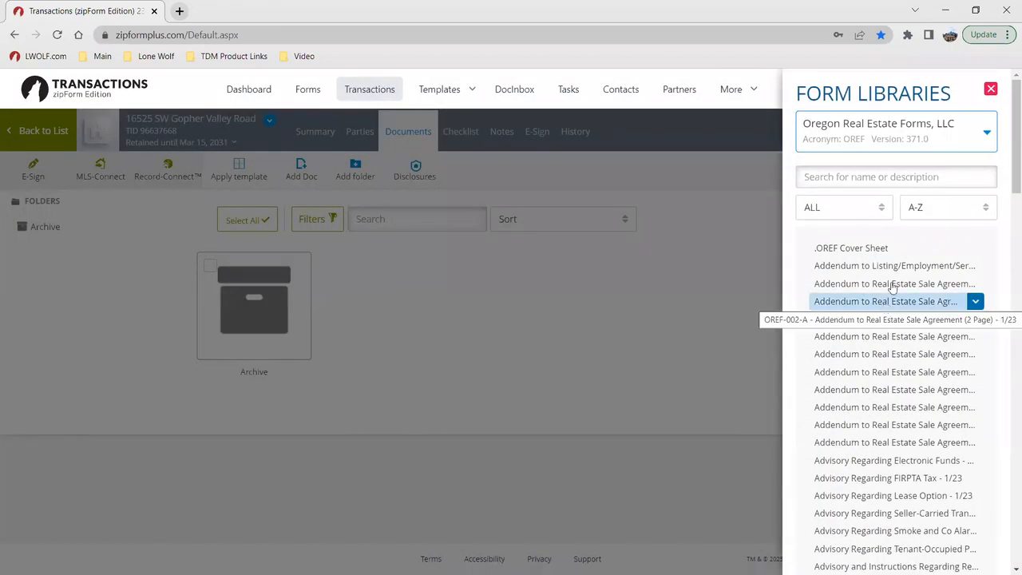
{"action": "left_click", "coordinate": [903, 139]}
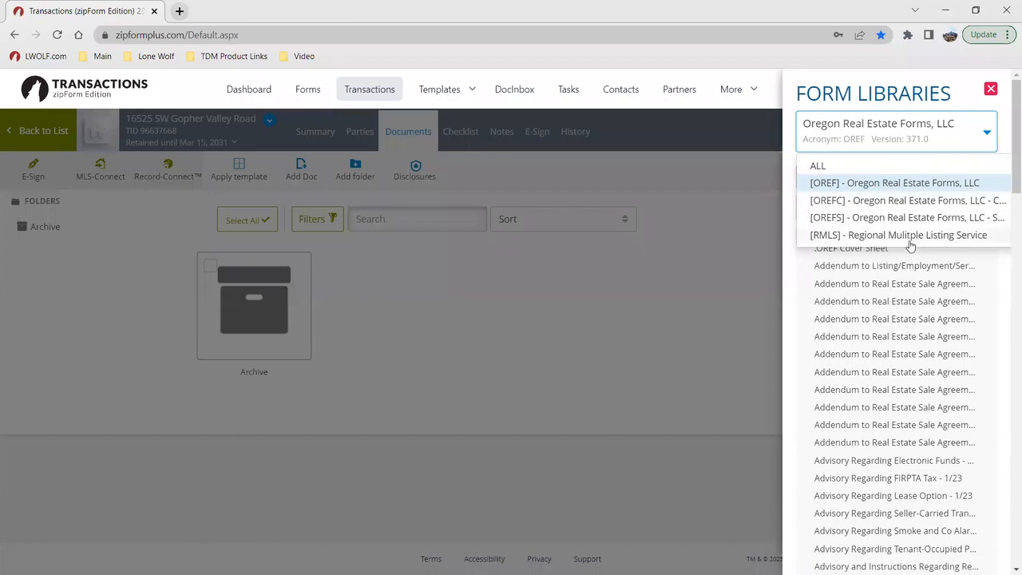
{"action": "left_click", "coordinate": [998, 273]}
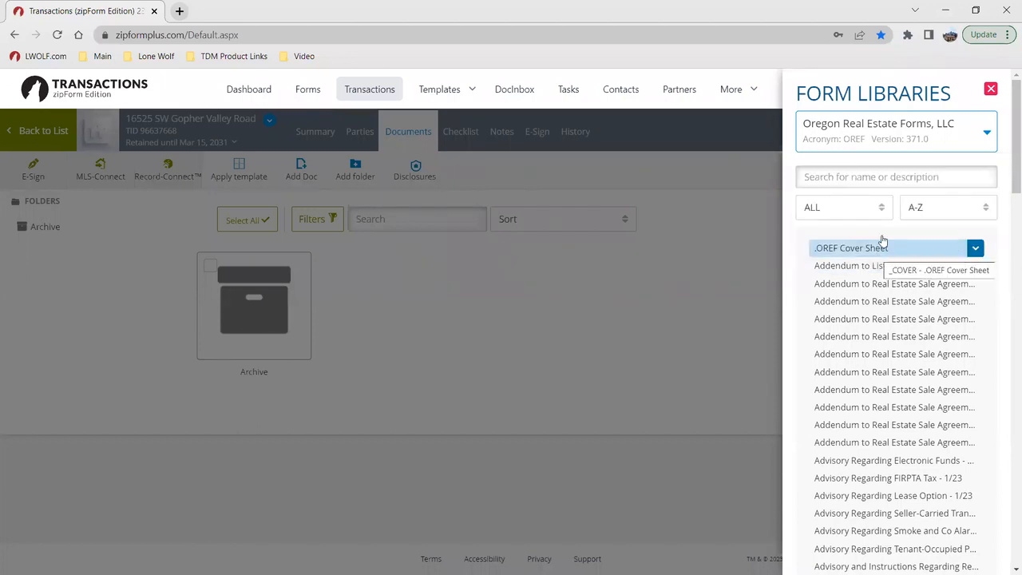
Step: Search the Oregon Real Estate Forms library for "agreement" and look through the matching forms
{"action": "left_click", "coordinate": [841, 179]}
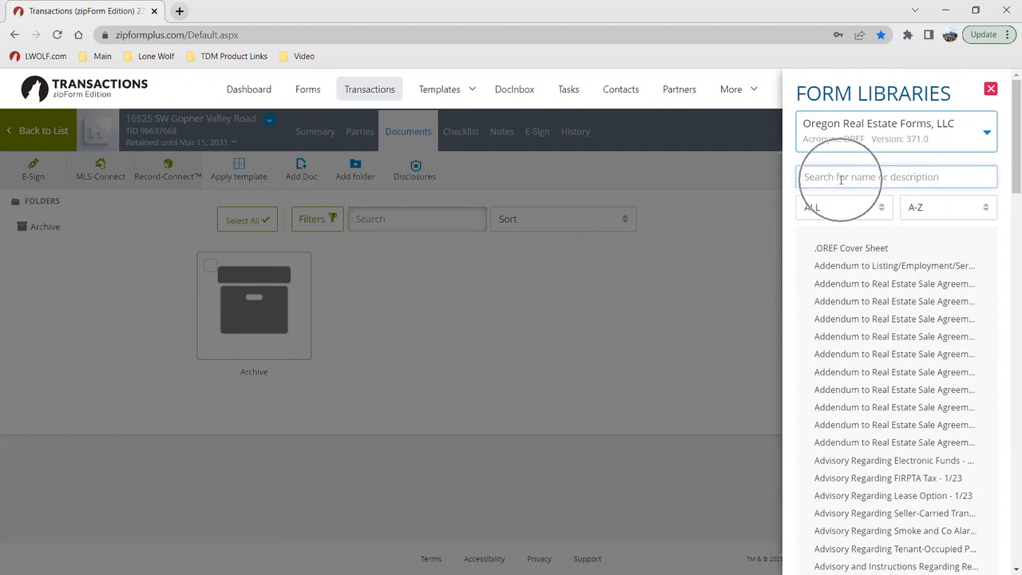
{"action": "type", "text": "agreement"}
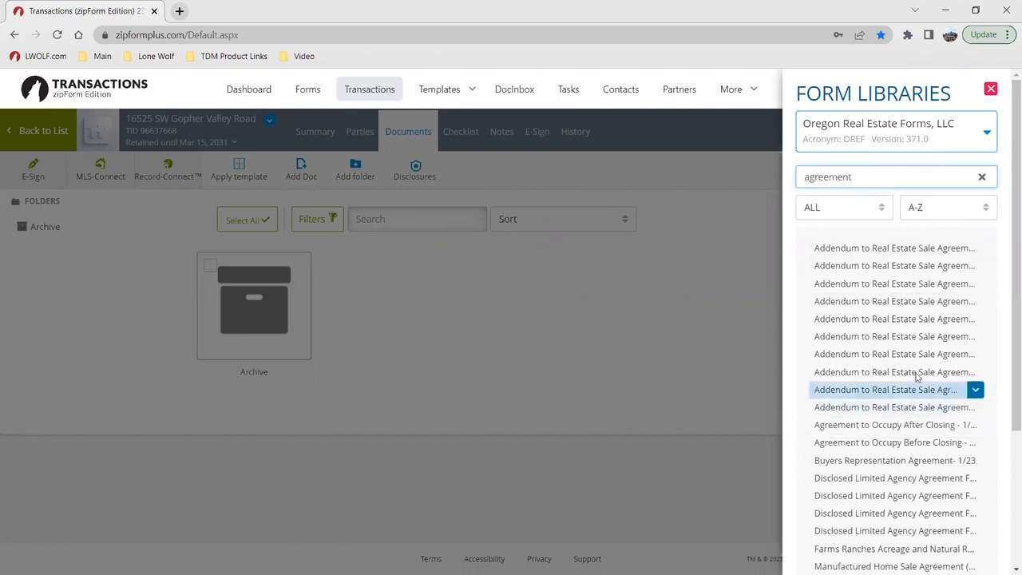
{"action": "scroll", "coordinate": [839, 360], "scroll_direction": "down", "scroll_amount": 2}
{"action": "left_click", "coordinate": [850, 392]}
{"action": "scroll", "coordinate": [851, 357], "scroll_direction": "down", "scroll_amount": 2}
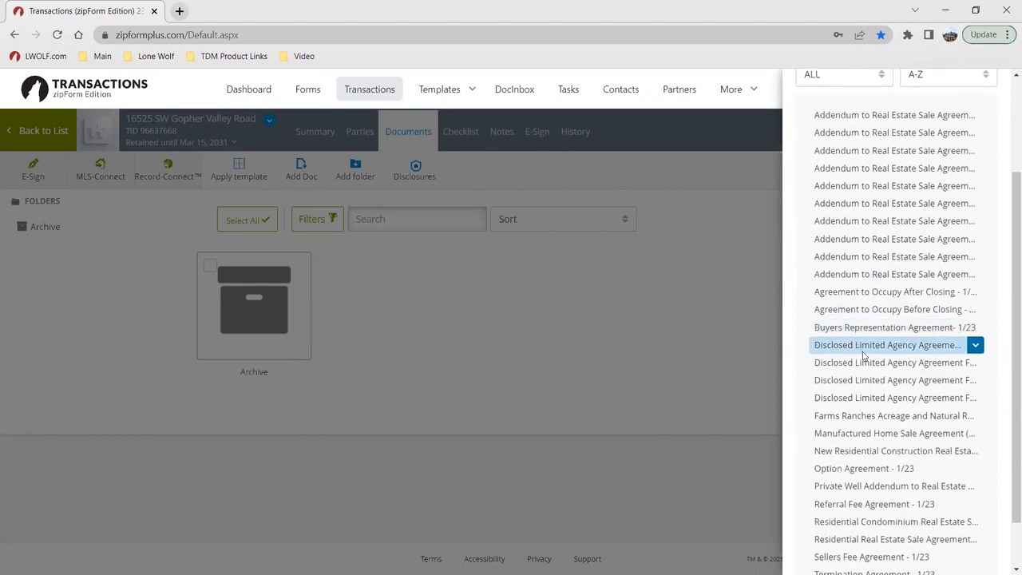
{"action": "scroll", "coordinate": [870, 357], "scroll_direction": "down", "scroll_amount": 2}
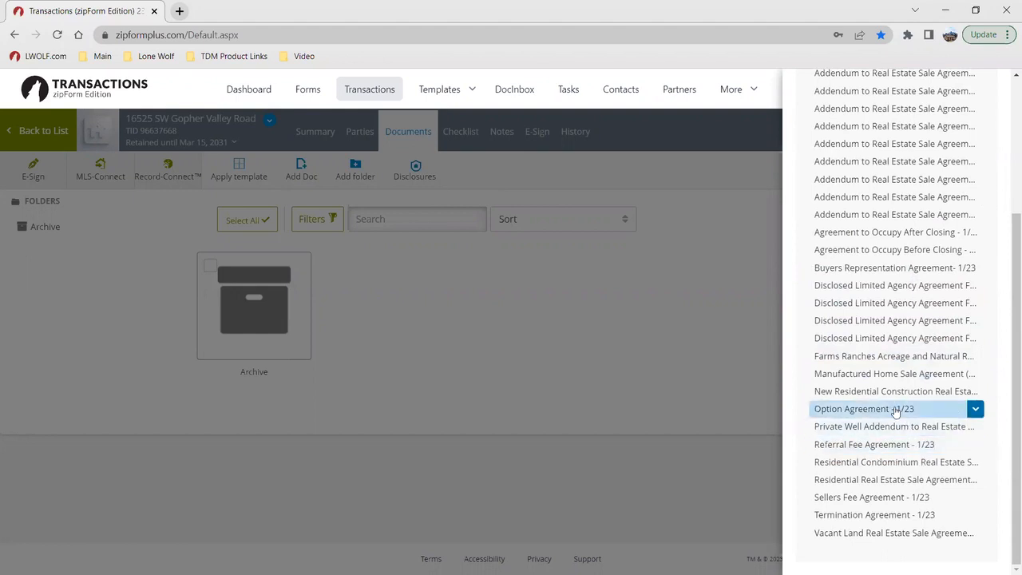
{"action": "scroll", "coordinate": [886, 411], "scroll_direction": "up", "scroll_amount": 5}
Step: Search the form library for "offer" instead, and clear the search after viewing the matches
{"action": "double_click", "coordinate": [871, 178]}
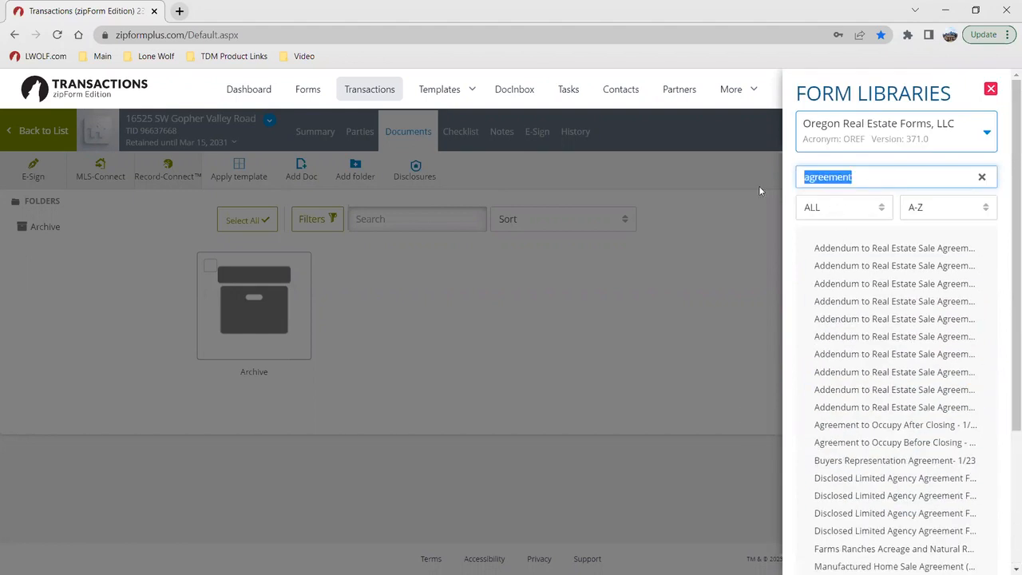
{"action": "type", "text": "offer"}
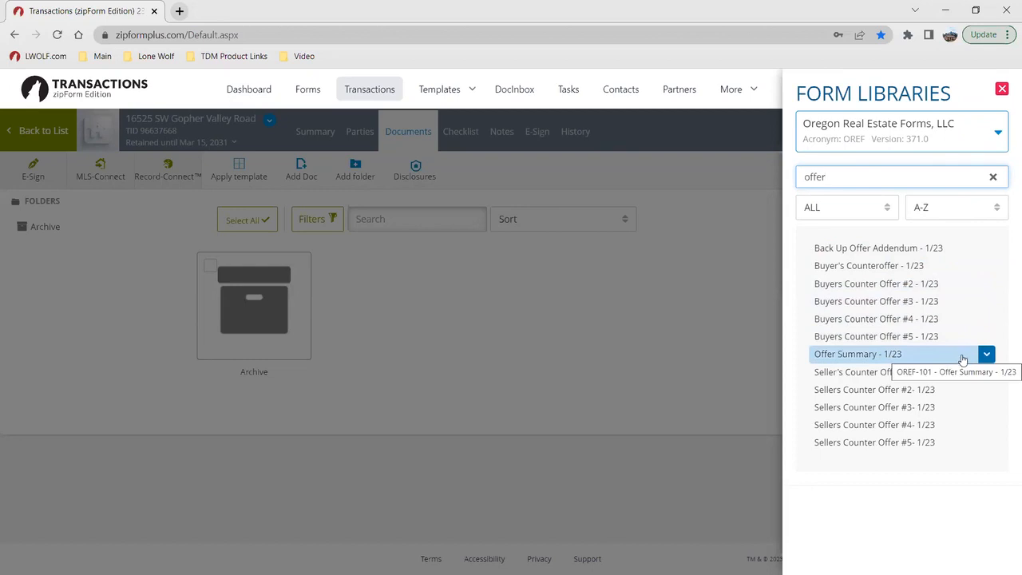
{"action": "left_click", "coordinate": [993, 179]}
Step: Look through the full alphabetical list of forms in the Oregon Real Estate Forms library
{"action": "scroll", "coordinate": [883, 334], "scroll_direction": "down", "scroll_amount": 8}
{"action": "scroll", "coordinate": [882, 334], "scroll_direction": "up", "scroll_amount": 2}
{"action": "scroll", "coordinate": [886, 334], "scroll_direction": "down", "scroll_amount": 1}
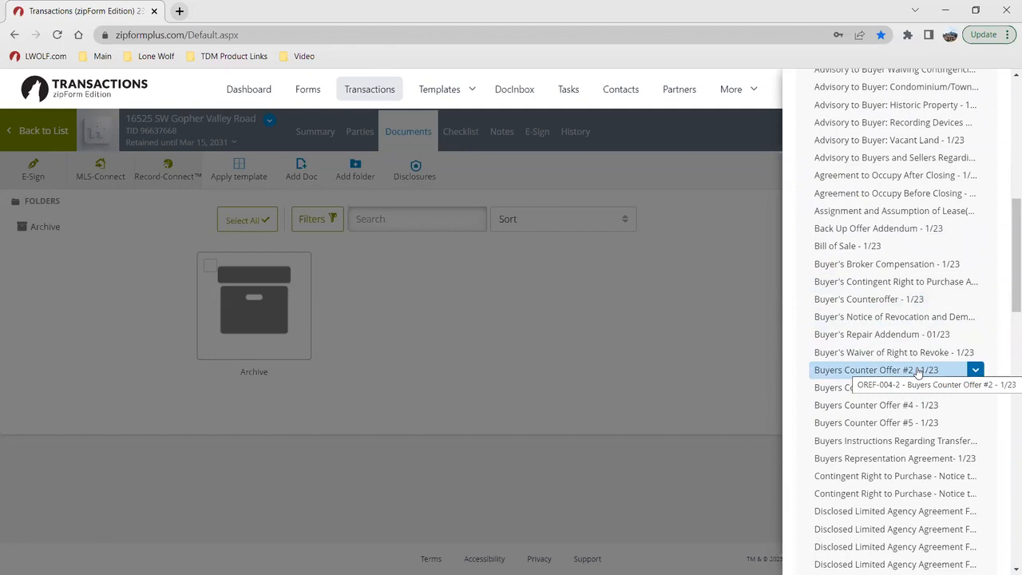
{"action": "scroll", "coordinate": [911, 313], "scroll_direction": "up", "scroll_amount": 1}
{"action": "scroll", "coordinate": [910, 314], "scroll_direction": "down", "scroll_amount": 5}
{"action": "scroll", "coordinate": [909, 311], "scroll_direction": "up", "scroll_amount": 2}
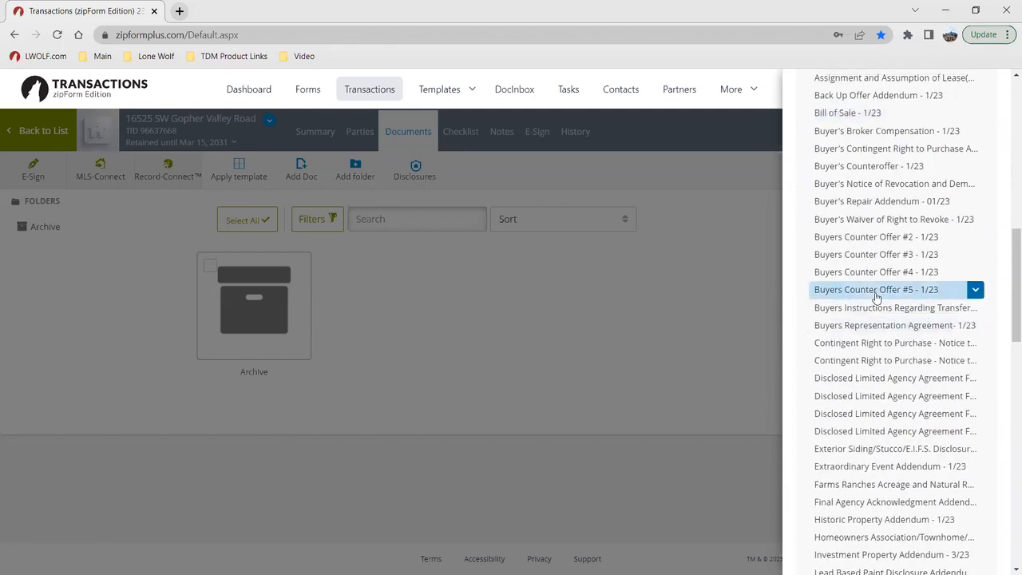
{"action": "scroll", "coordinate": [869, 280], "scroll_direction": "down", "scroll_amount": 3}
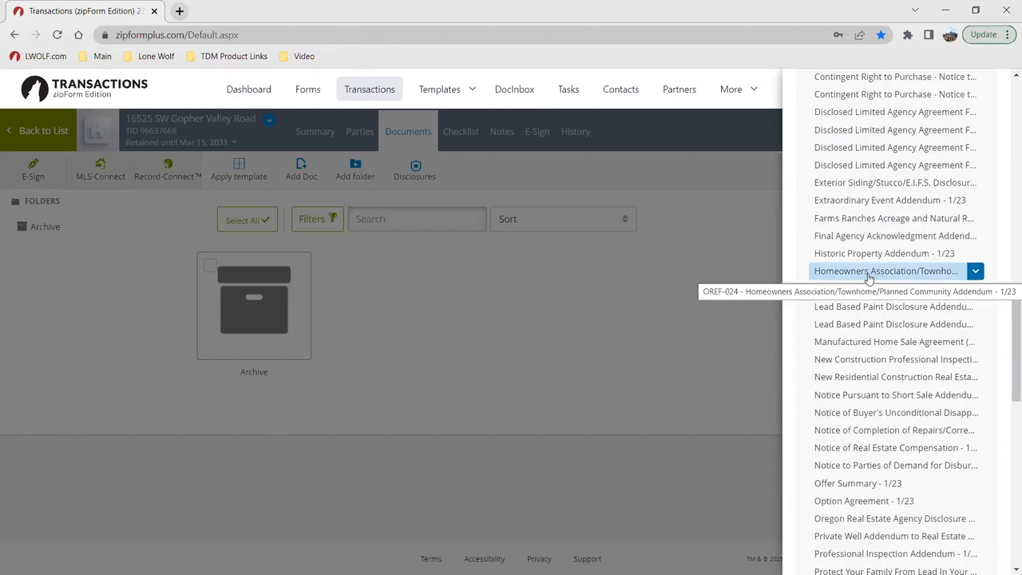
{"action": "scroll", "coordinate": [869, 278], "scroll_direction": "down", "scroll_amount": 3}
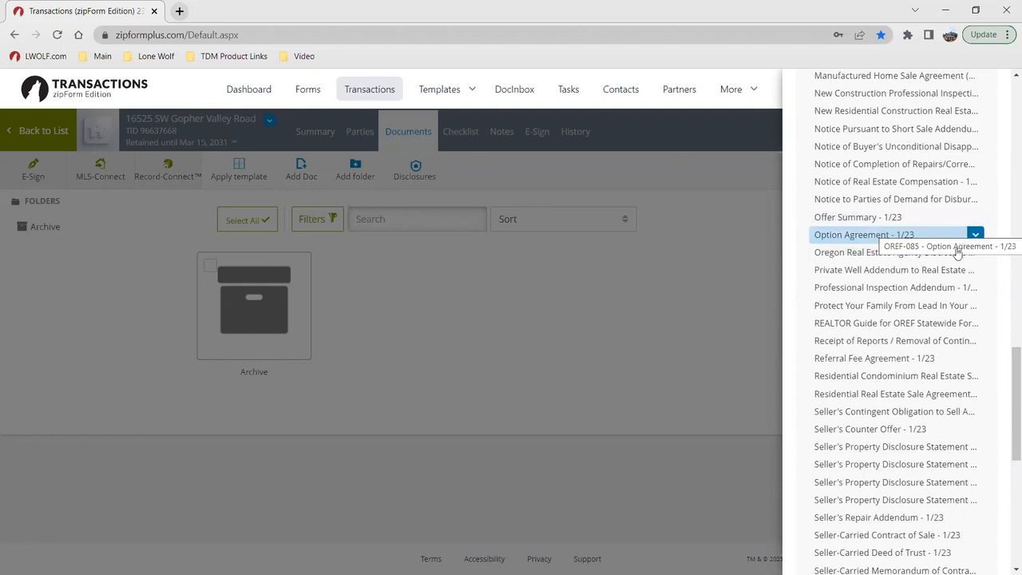
{"action": "scroll", "coordinate": [993, 273], "scroll_direction": "down", "scroll_amount": 2}
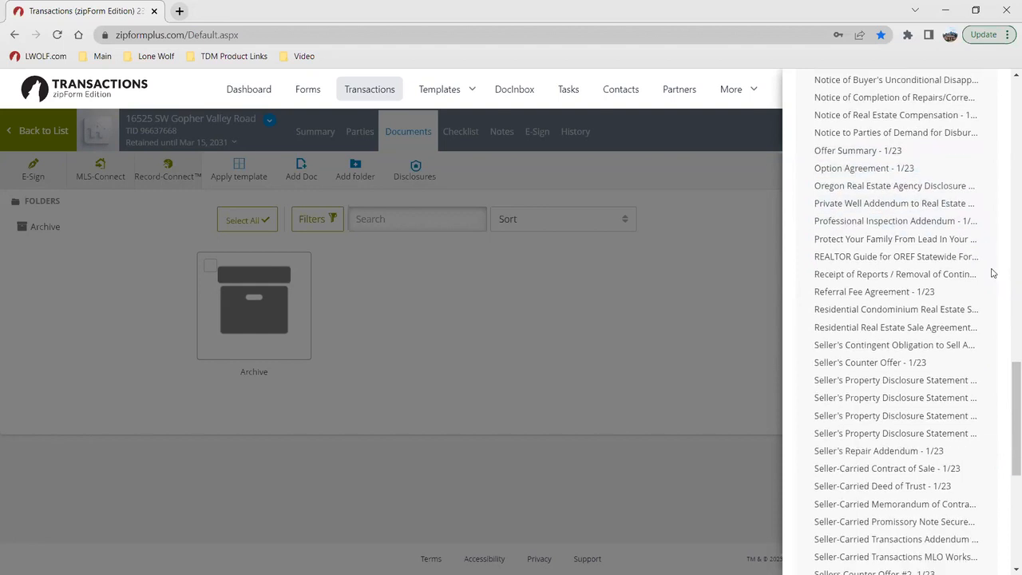
{"action": "scroll", "coordinate": [966, 261], "scroll_direction": "down", "scroll_amount": 3}
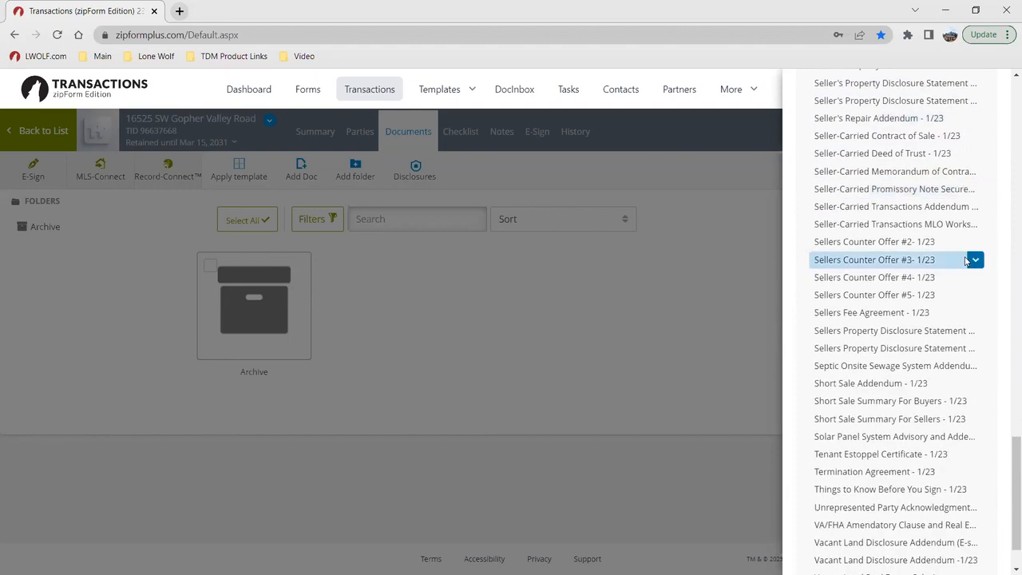
{"action": "scroll", "coordinate": [962, 272], "scroll_direction": "down", "scroll_amount": 1}
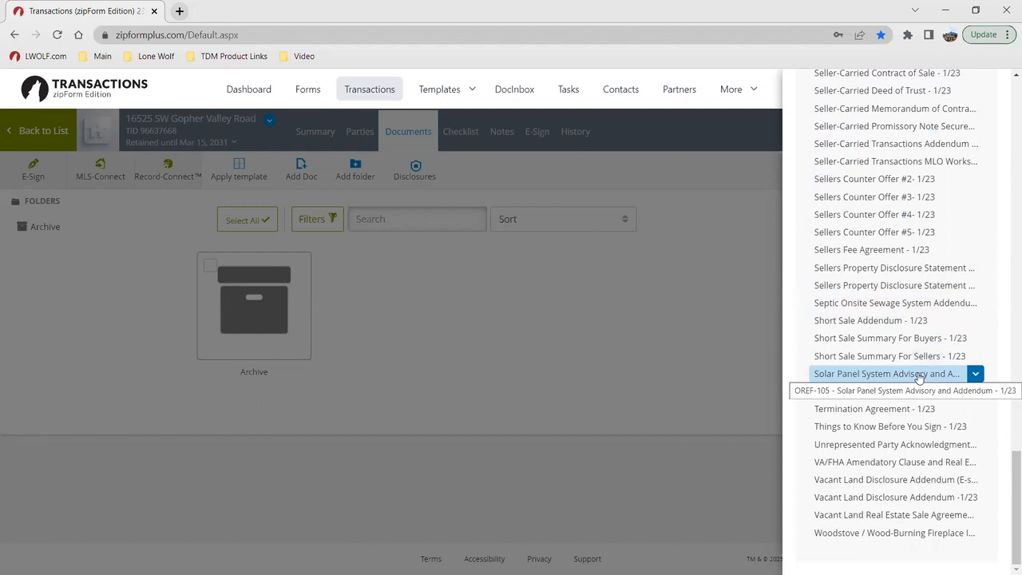
{"action": "scroll", "coordinate": [892, 397], "scroll_direction": "up", "scroll_amount": 20}
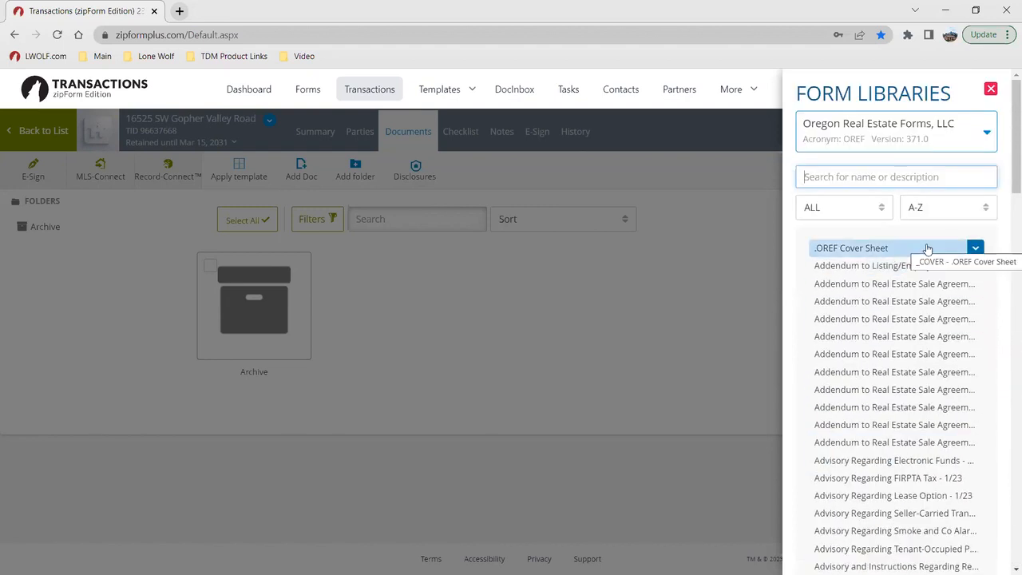
Step: Add the Buyers Counter Offer #2 - 1/23 form to the transaction and close the form libraries
{"action": "scroll", "coordinate": [925, 255], "scroll_direction": "down", "scroll_amount": 2}
{"action": "scroll", "coordinate": [925, 274], "scroll_direction": "down", "scroll_amount": 6}
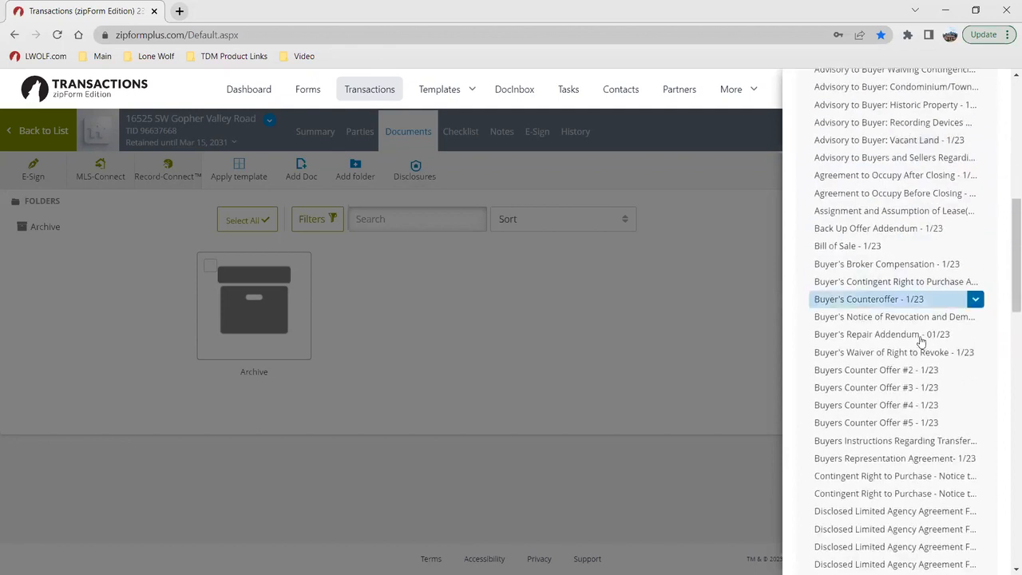
{"action": "left_click", "coordinate": [936, 372]}
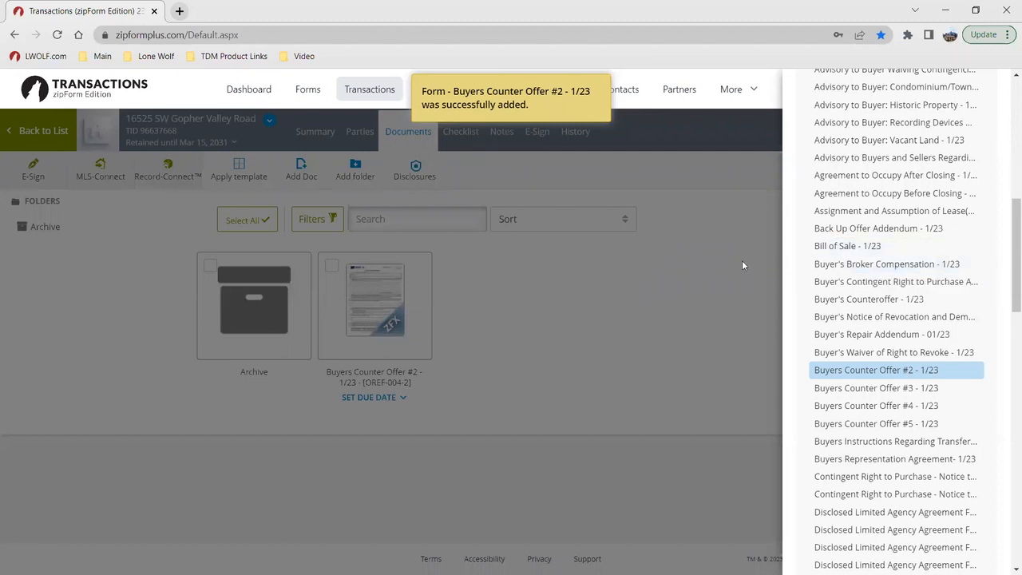
{"action": "left_click", "coordinate": [684, 293]}
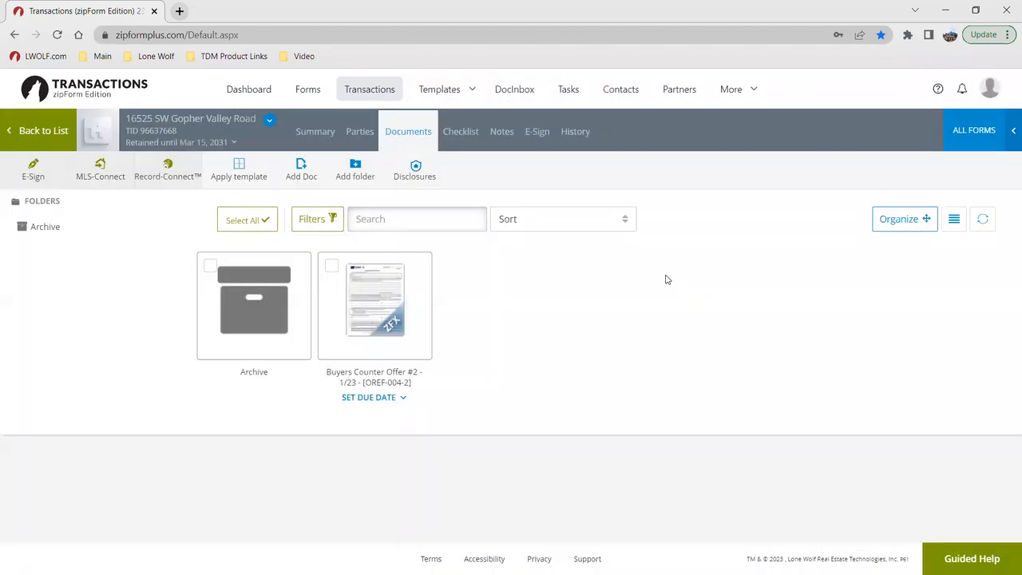
Step: Upload the Exclusive Right to Represent PDF from the A - Docs folder to the transaction, keeping its display name
{"action": "left_click", "coordinate": [311, 170]}
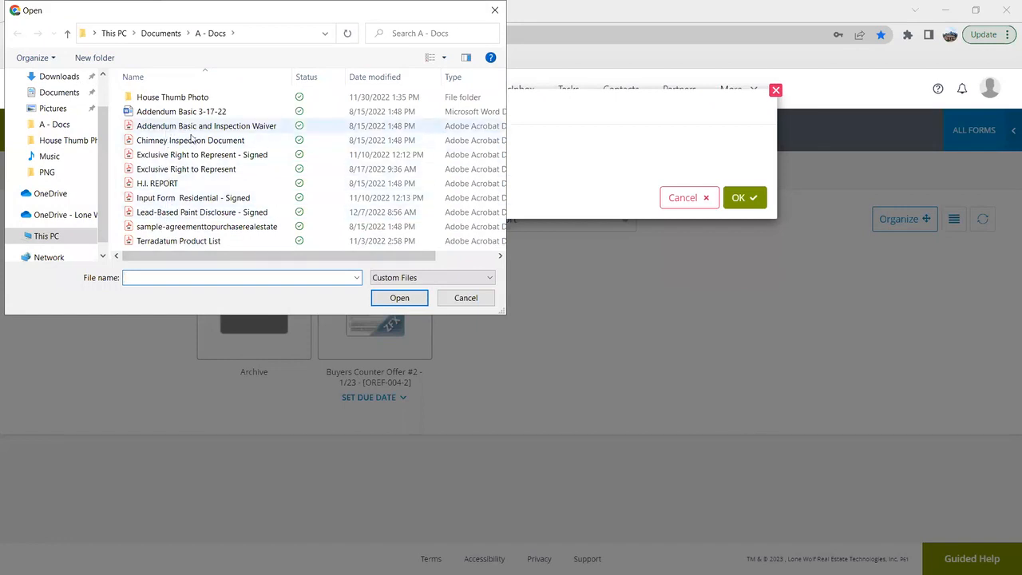
{"action": "left_click", "coordinate": [194, 169]}
{"action": "left_click", "coordinate": [375, 302]}
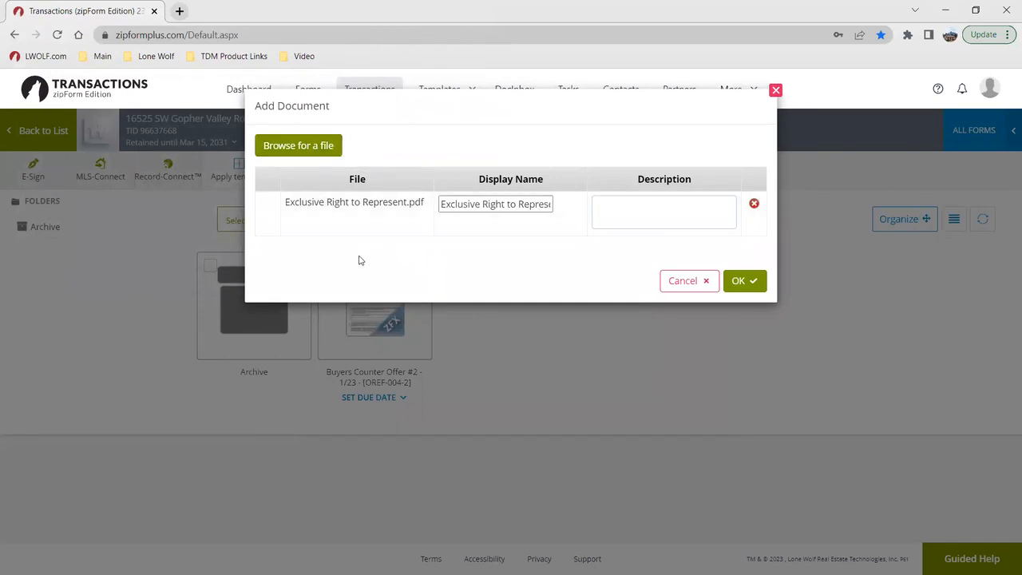
{"action": "left_click", "coordinate": [739, 282]}
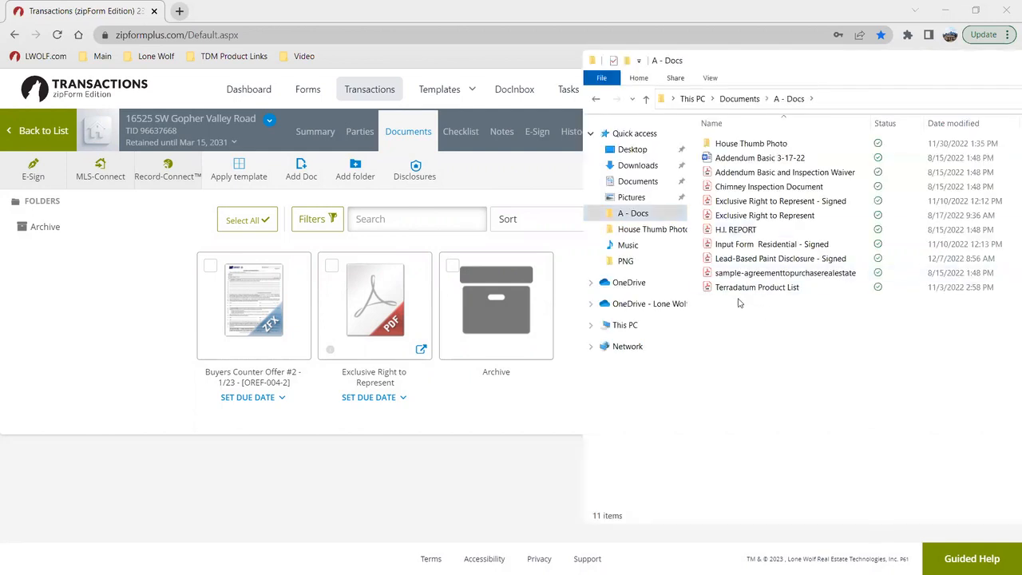
Step: Switch to File Explorer and select the A - Docs files from Exclusive Right to Represent - Signed through Terradatum Product List
{"action": "left_click_drag", "start_coordinate": [738, 301], "coordinate": [777, 200]}
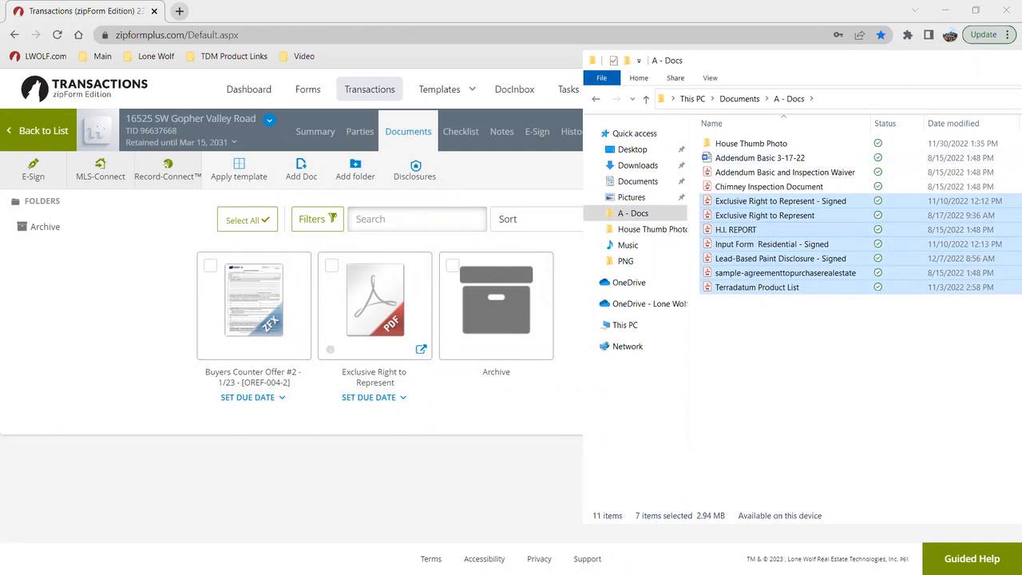
{"action": "key", "text": "ctrl+F1"}
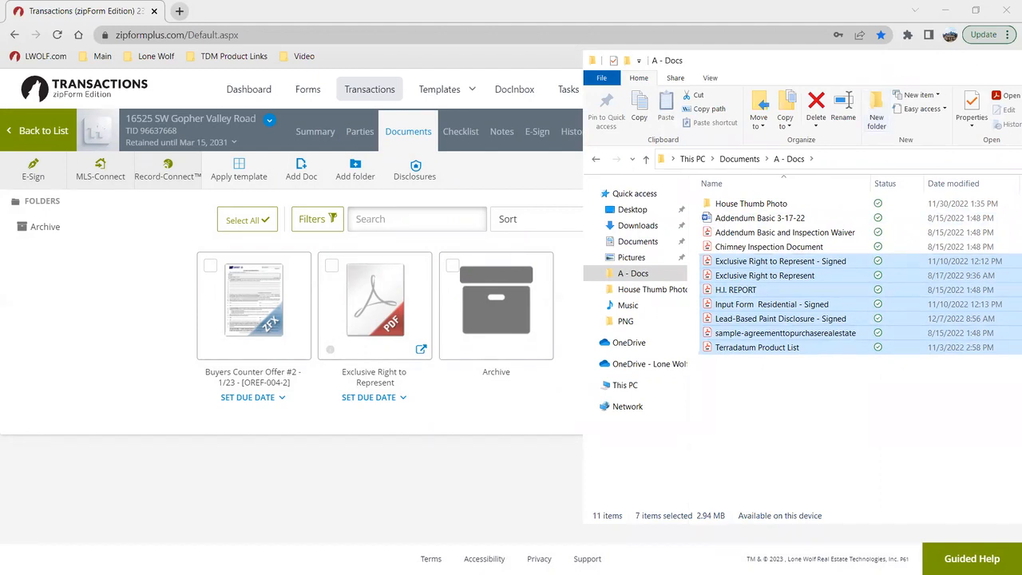
{"action": "left_click", "coordinate": [581, 373]}
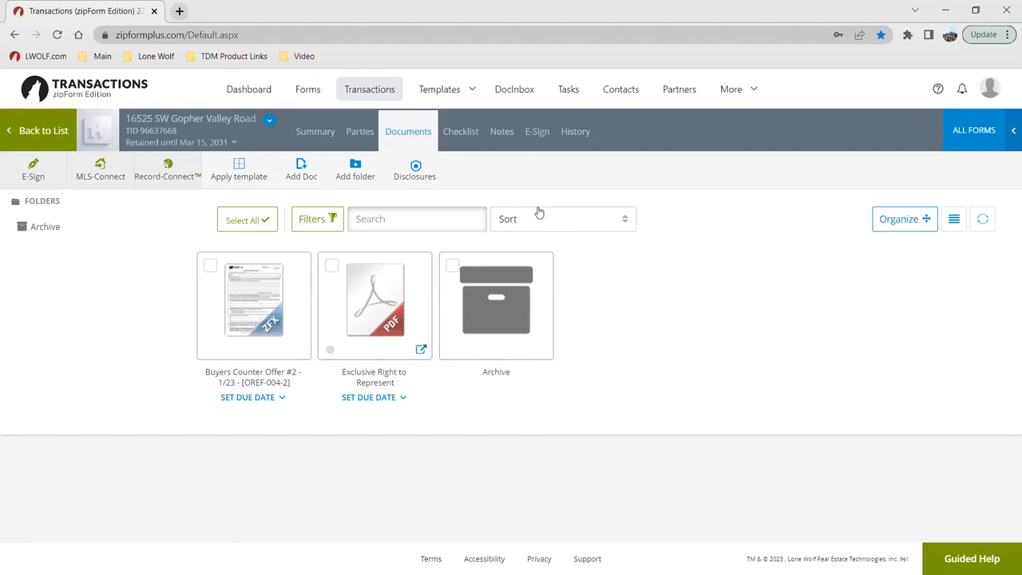
Step: Review the transaction's checklist, notes, e-sign packets and history in turn
{"action": "left_click", "coordinate": [470, 133]}
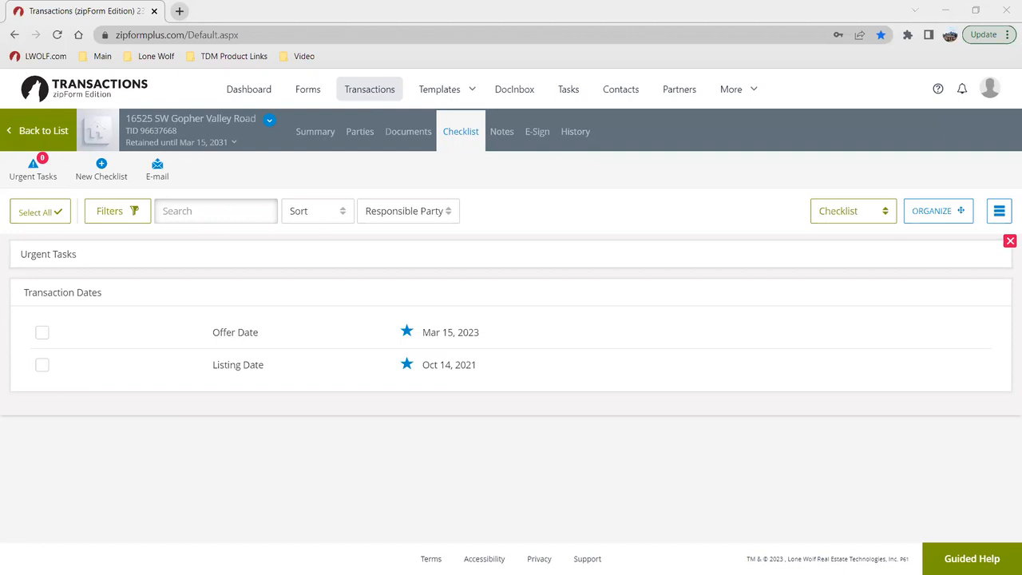
{"action": "left_click", "coordinate": [501, 140]}
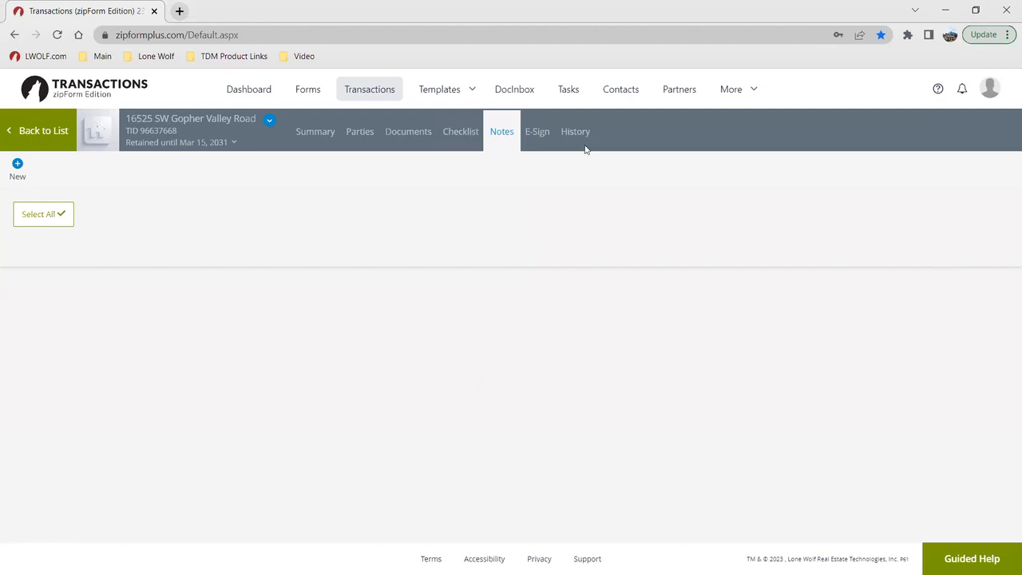
{"action": "left_click", "coordinate": [539, 131]}
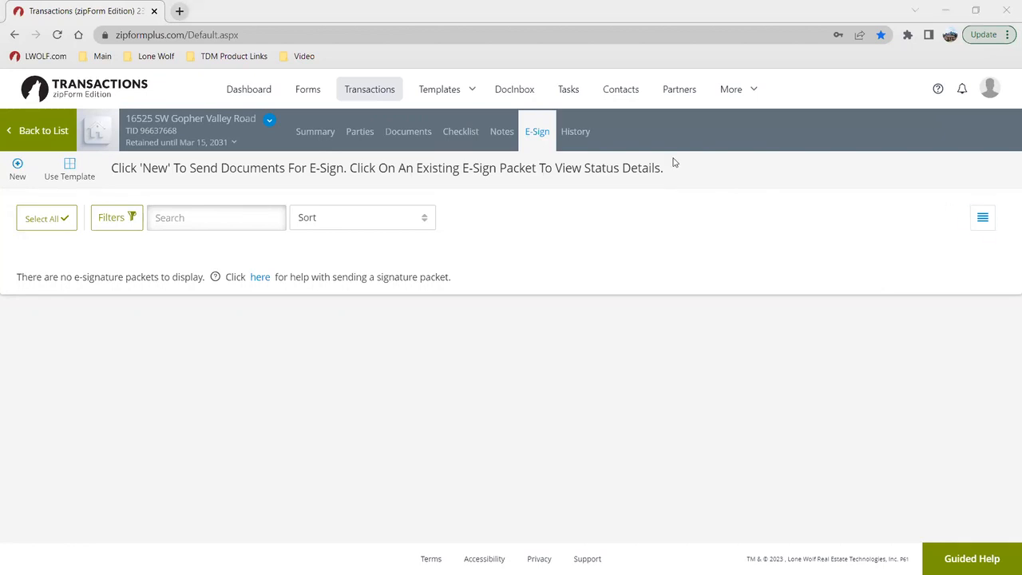
{"action": "left_click", "coordinate": [564, 131]}
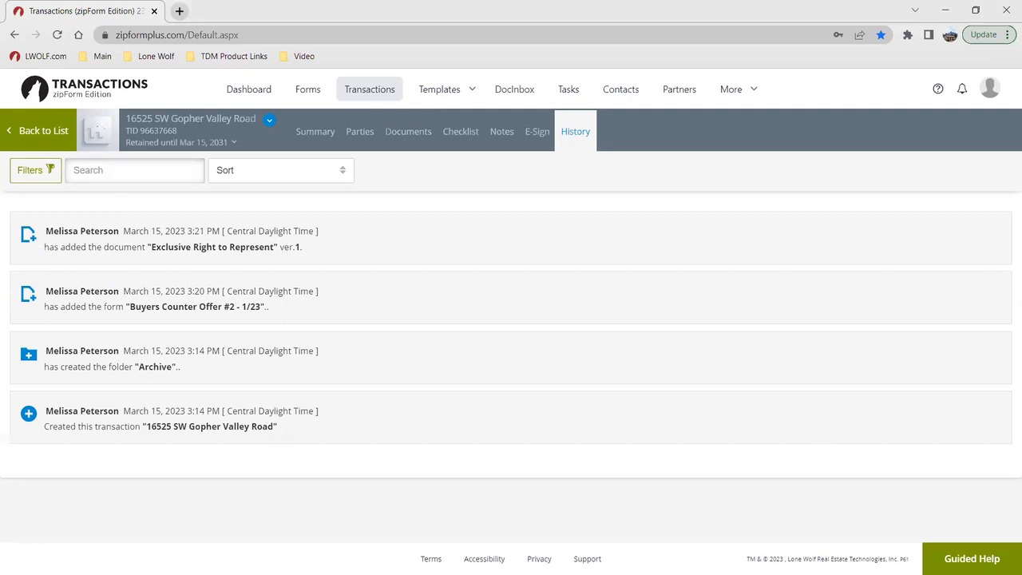
Step: Open the Buyers Counter Offer #2 - 1/23 form from the transaction's documents and examine its prefilled buyer, seller, property and agreement fields
{"action": "left_click", "coordinate": [424, 130]}
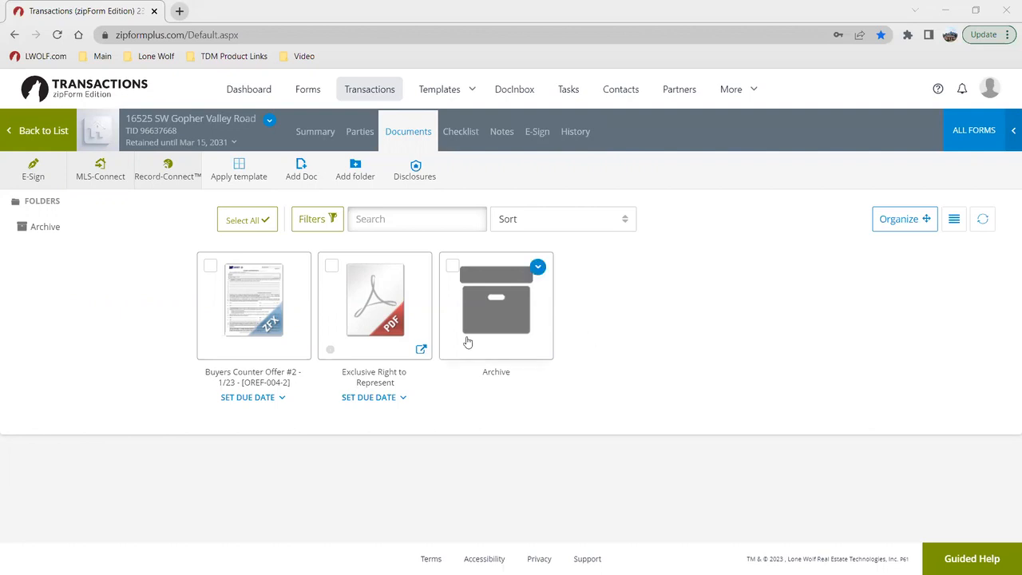
{"action": "left_click", "coordinate": [269, 318]}
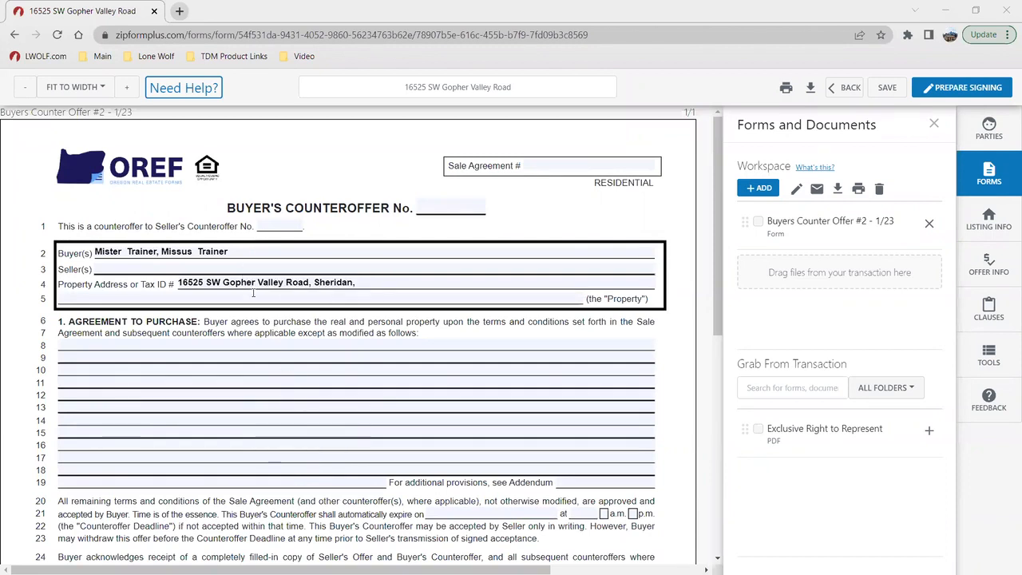
{"action": "scroll", "coordinate": [326, 418], "scroll_direction": "down", "scroll_amount": 5}
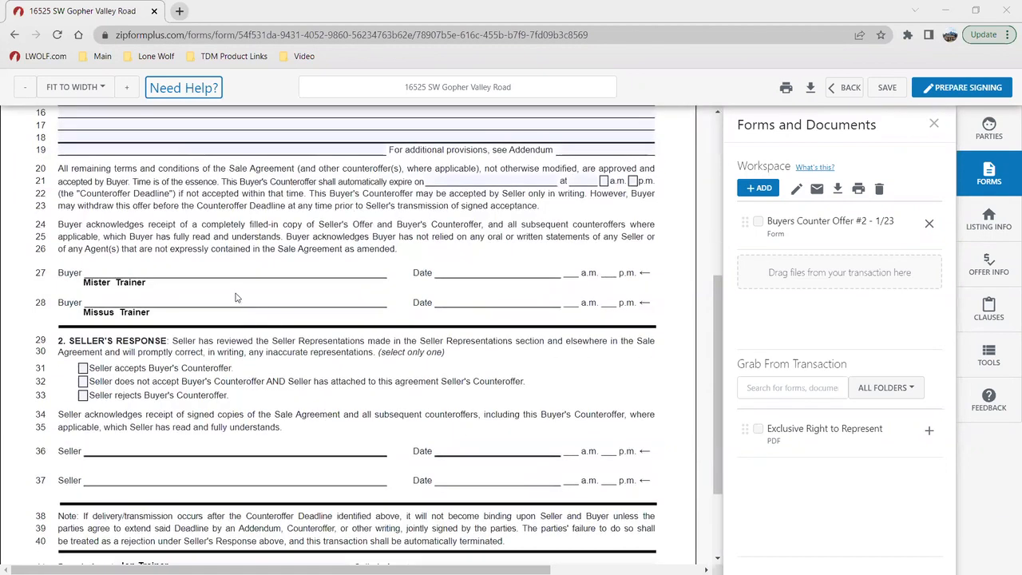
{"action": "scroll", "coordinate": [242, 334], "scroll_direction": "up", "scroll_amount": 5}
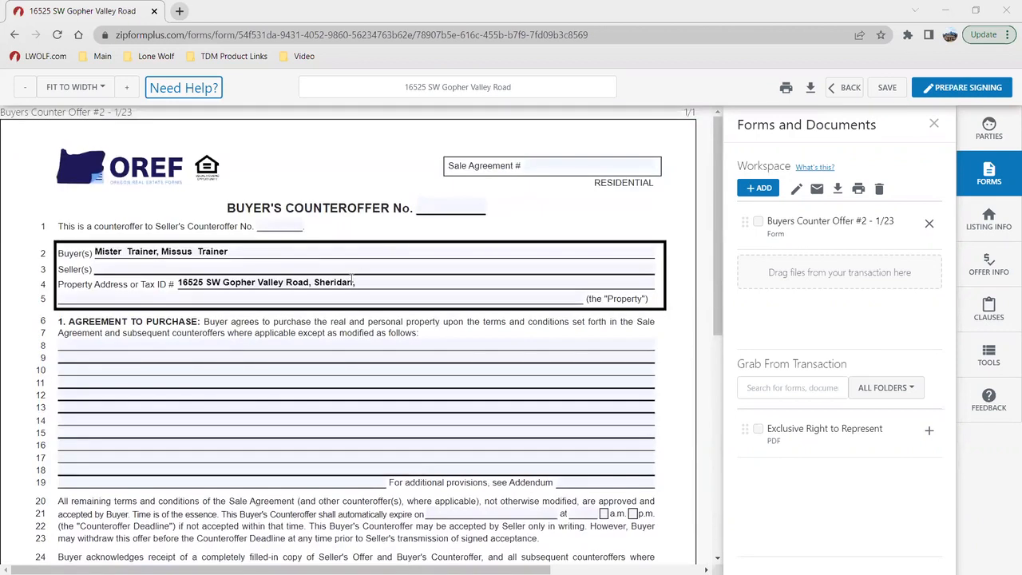
{"action": "key", "text": "ctrl"}
{"action": "key", "text": "ctrl"}
{"action": "left_click", "coordinate": [264, 345]}
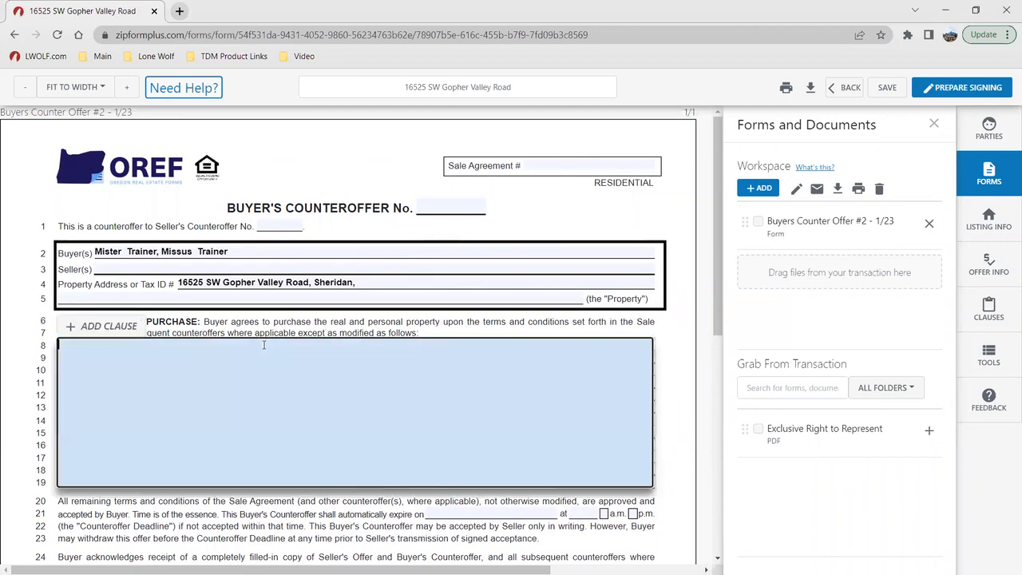
{"action": "left_click", "coordinate": [391, 303]}
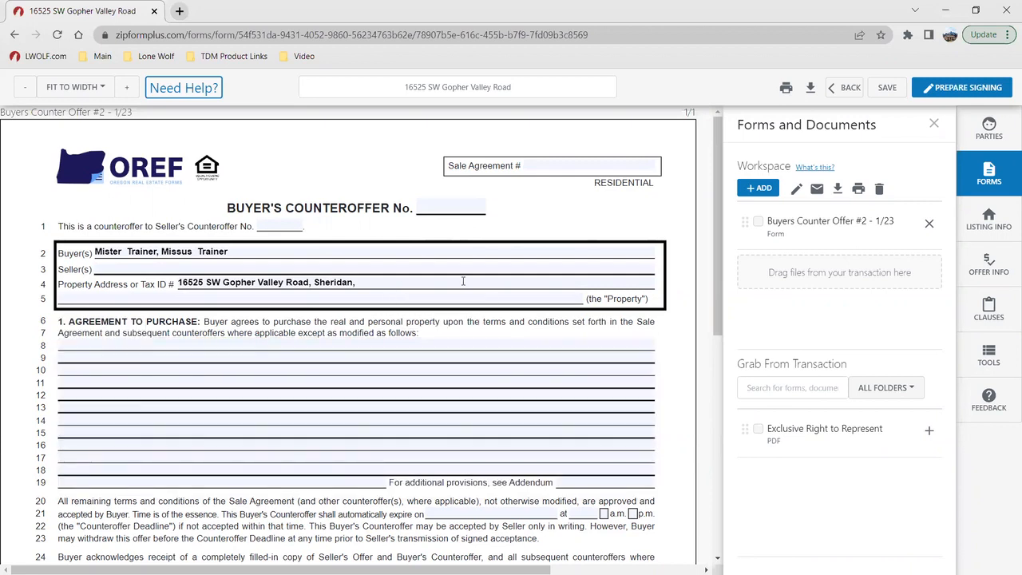
{"action": "left_click", "coordinate": [391, 271]}
{"action": "left_click", "coordinate": [529, 217]}
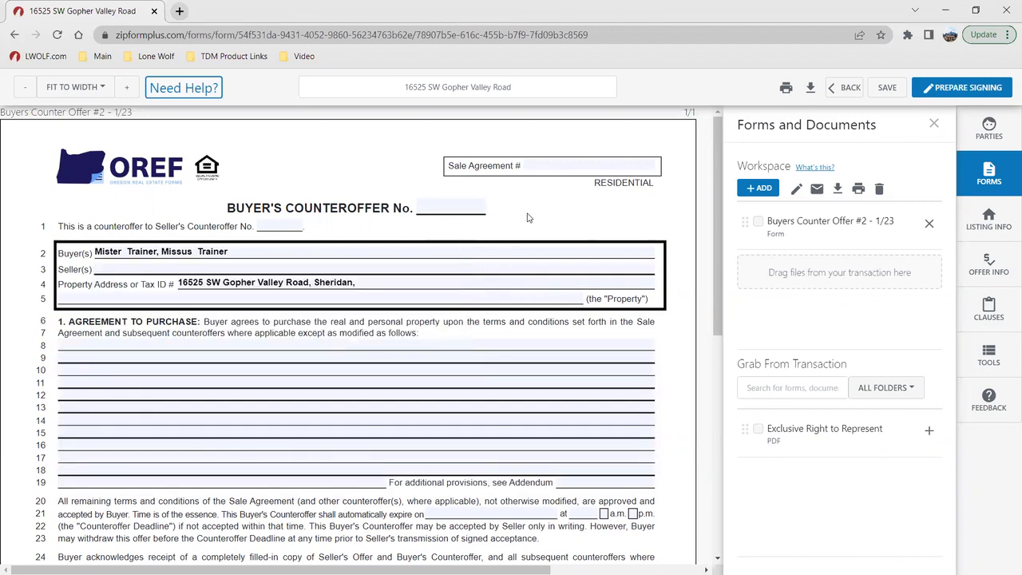
Step: Add the Exclusive Right to Represent PDF from the transaction to the form workspace
{"action": "left_click", "coordinate": [799, 240]}
{"action": "left_click", "coordinate": [928, 432]}
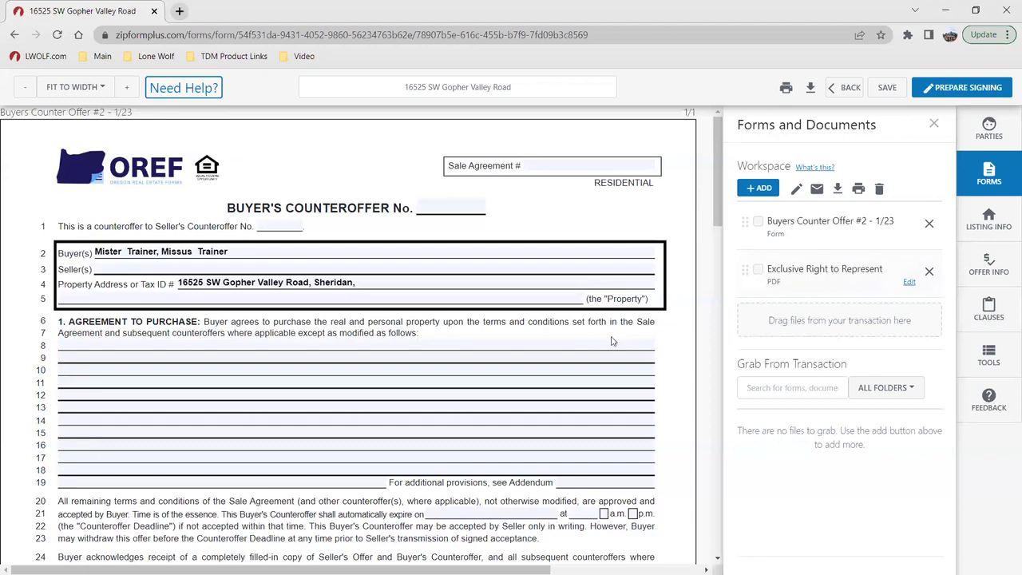
{"action": "scroll", "coordinate": [611, 338], "scroll_direction": "down", "scroll_amount": 15}
{"action": "scroll", "coordinate": [581, 357], "scroll_direction": "up", "scroll_amount": 15}
Step: Examine the form libraries and upload options for adding a form or document to the workspace, and close the dialog without adding anything
{"action": "left_click", "coordinate": [764, 189]}
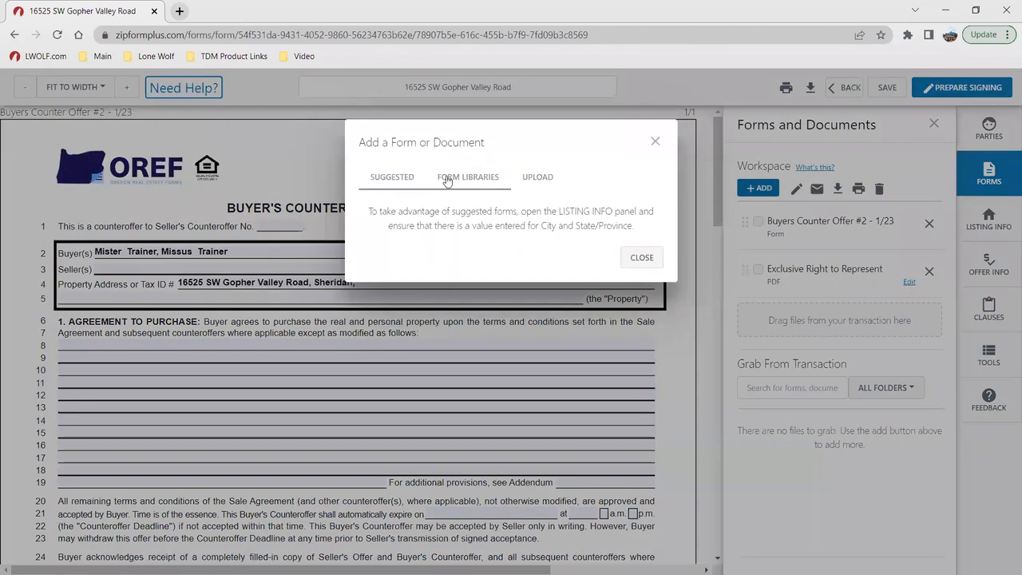
{"action": "left_click", "coordinate": [448, 181]}
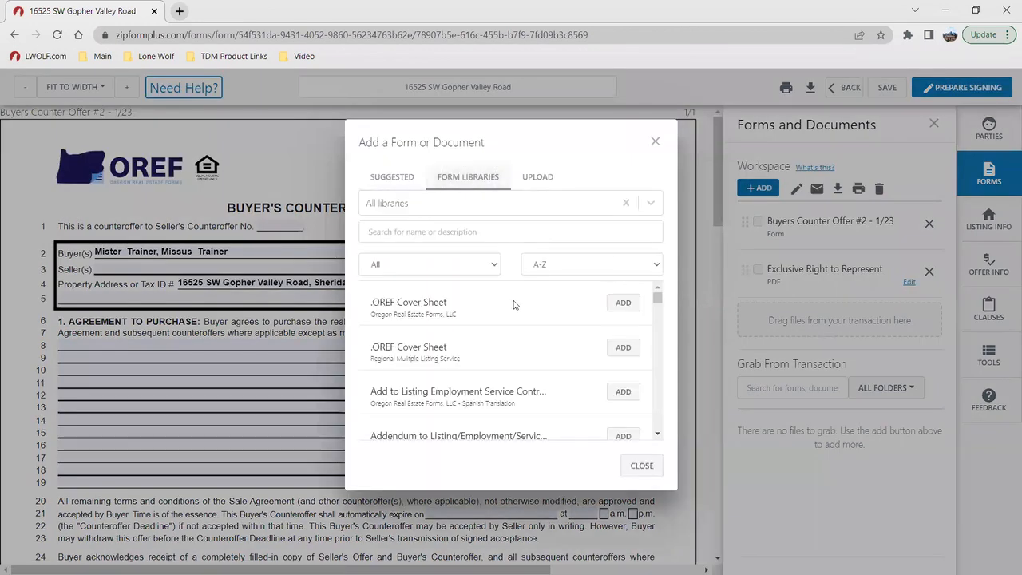
{"action": "scroll", "coordinate": [505, 301], "scroll_direction": "down", "scroll_amount": 1}
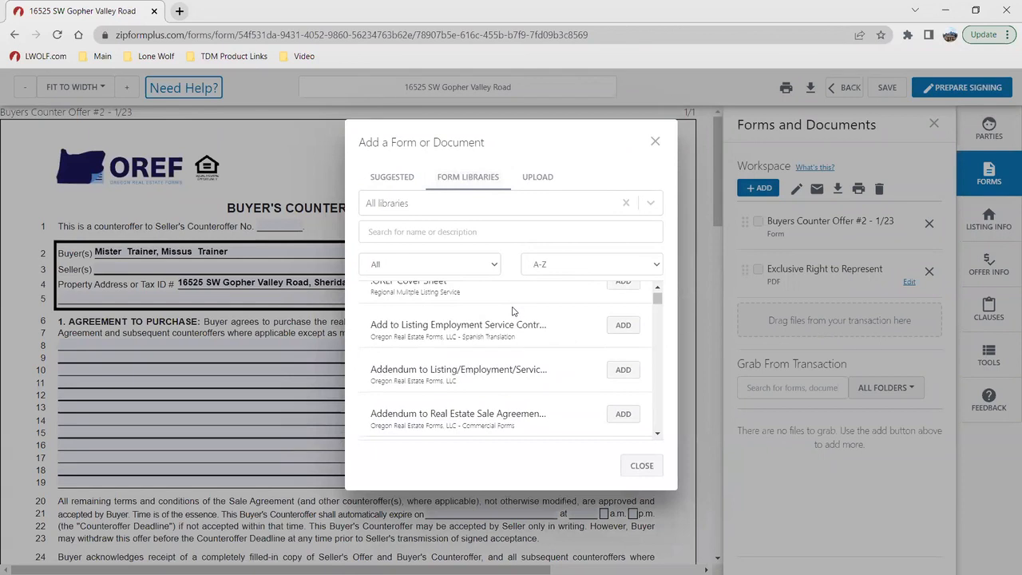
{"action": "scroll", "coordinate": [514, 310], "scroll_direction": "down", "scroll_amount": 4}
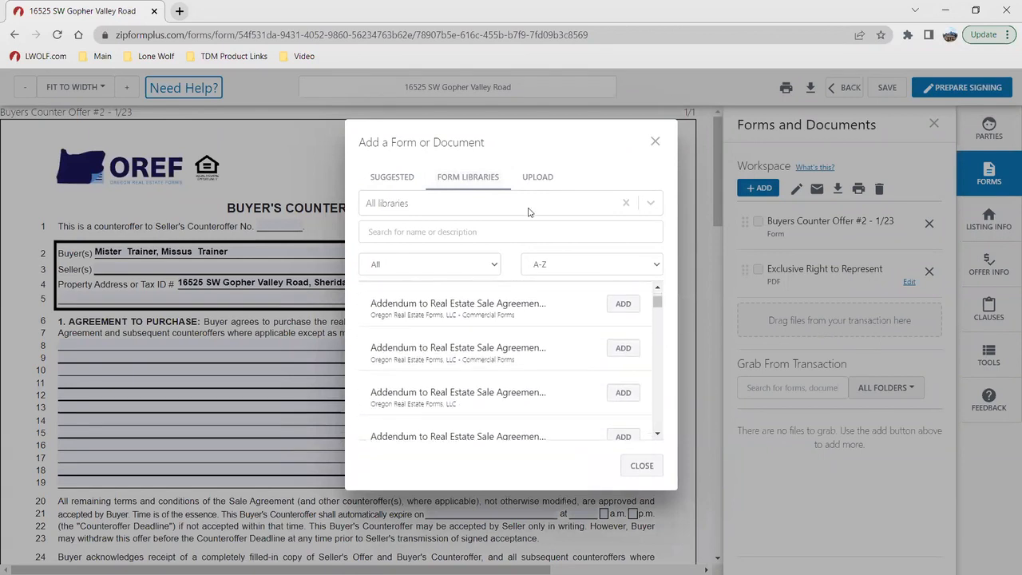
{"action": "left_click", "coordinate": [535, 178]}
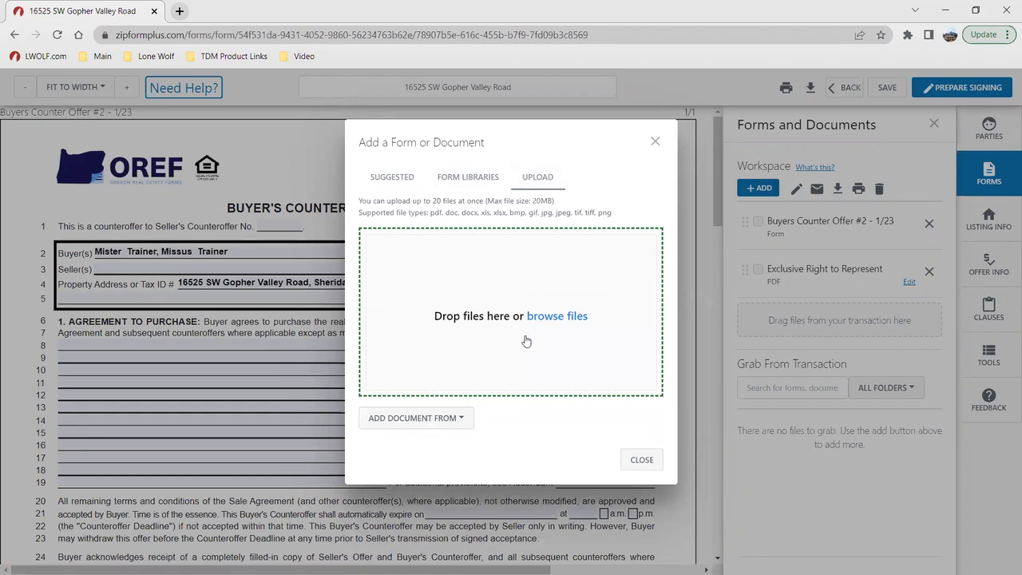
{"action": "left_click", "coordinate": [641, 459]}
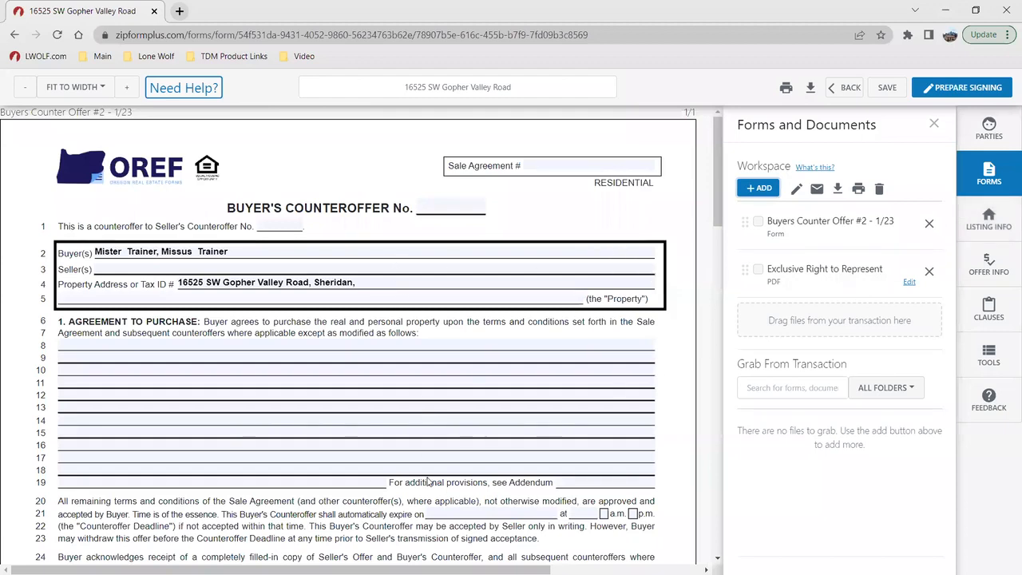
Step: Insert "Test" before Buyer One's existing last name in the party's contact details and save the contact
{"action": "left_click", "coordinate": [982, 128]}
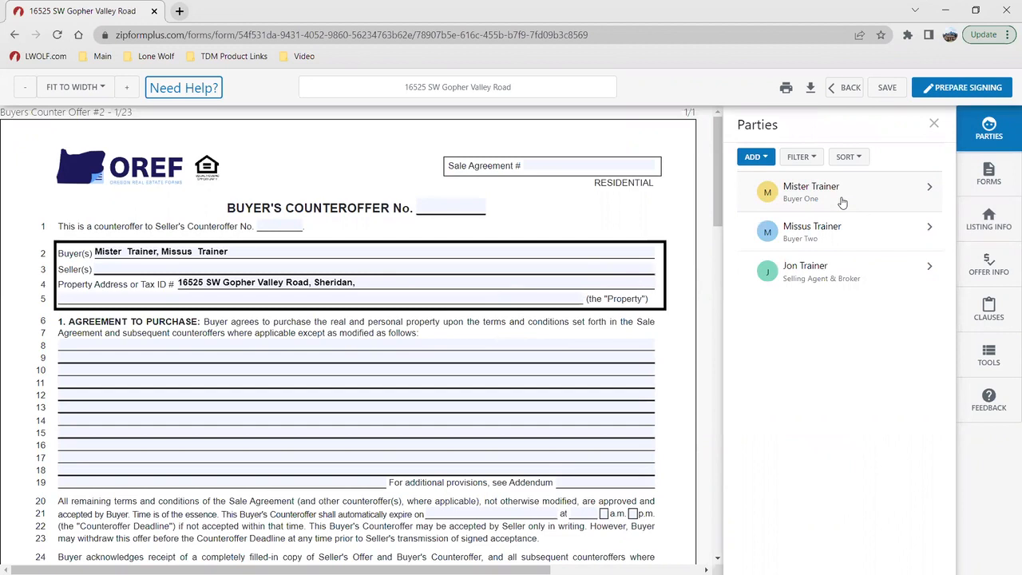
{"action": "left_click", "coordinate": [843, 203]}
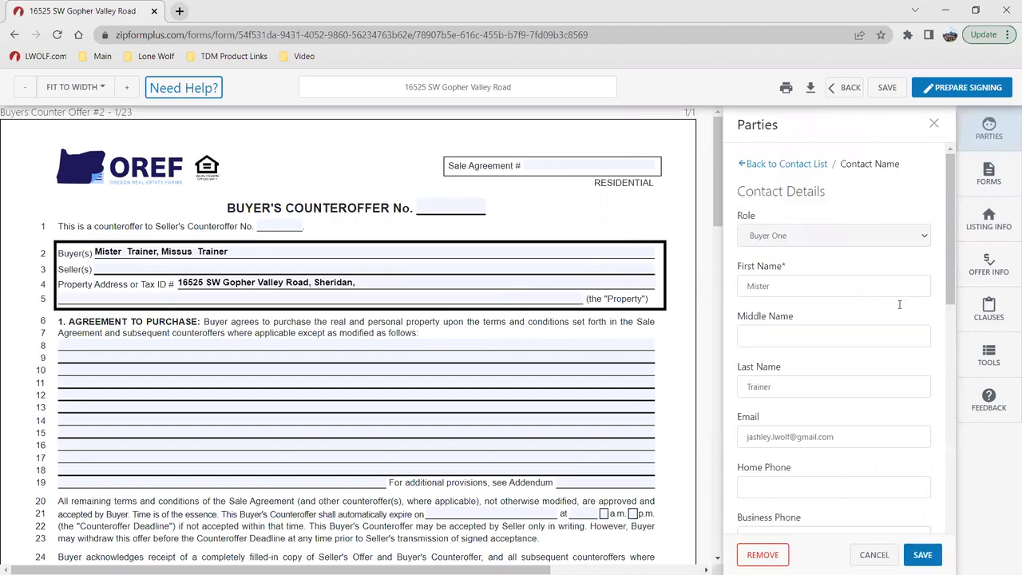
{"action": "left_click", "coordinate": [795, 285]}
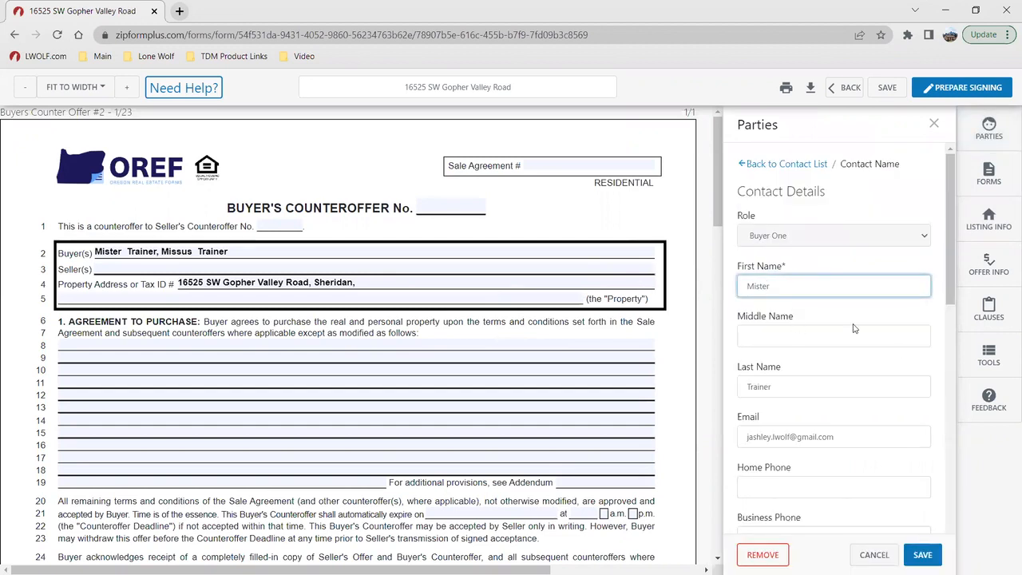
{"action": "left_click", "coordinate": [803, 386]}
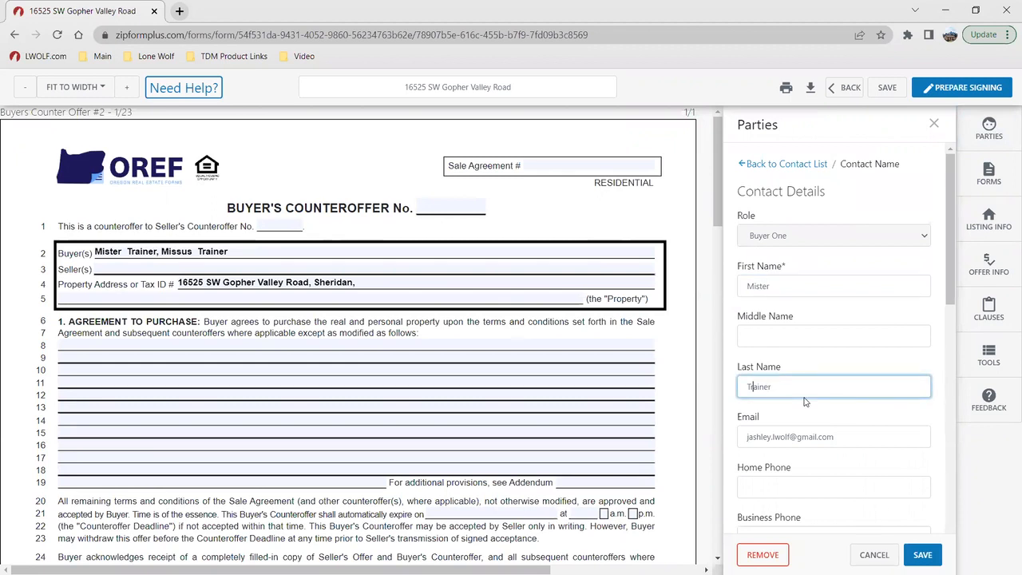
{"action": "type", "text": "Test"}
{"action": "left_click", "coordinate": [922, 554]}
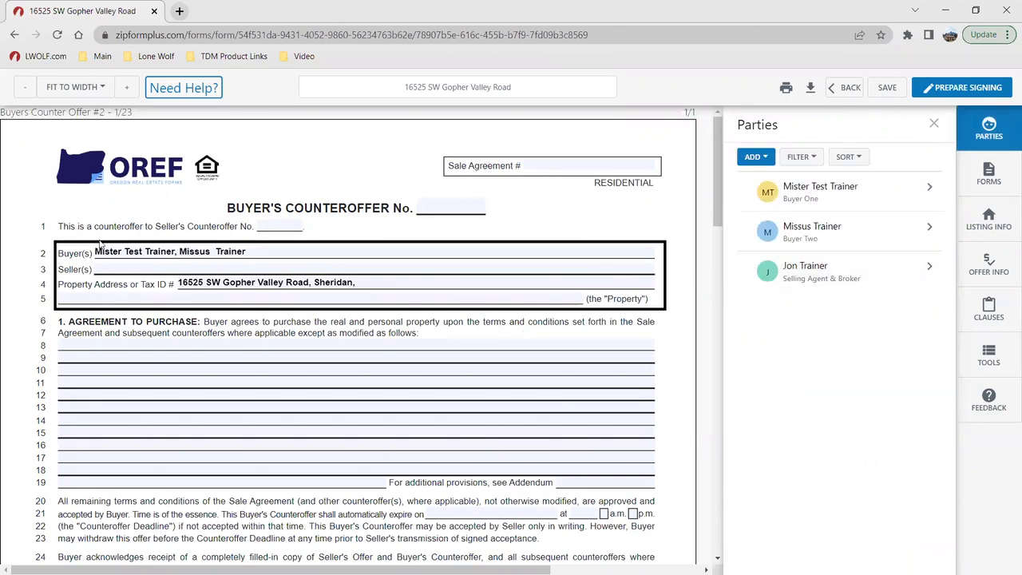
Step: Insert "Test" before Buyer Two's existing last name in the party's contact details and save the contact
{"action": "left_click", "coordinate": [838, 229]}
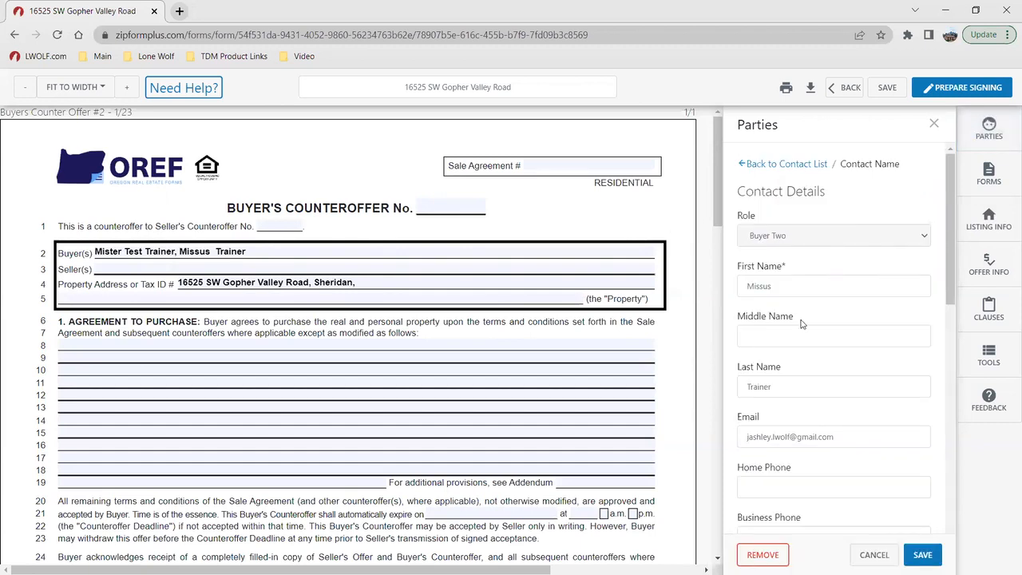
{"action": "left_click", "coordinate": [746, 387]}
{"action": "type", "text": "Test"}
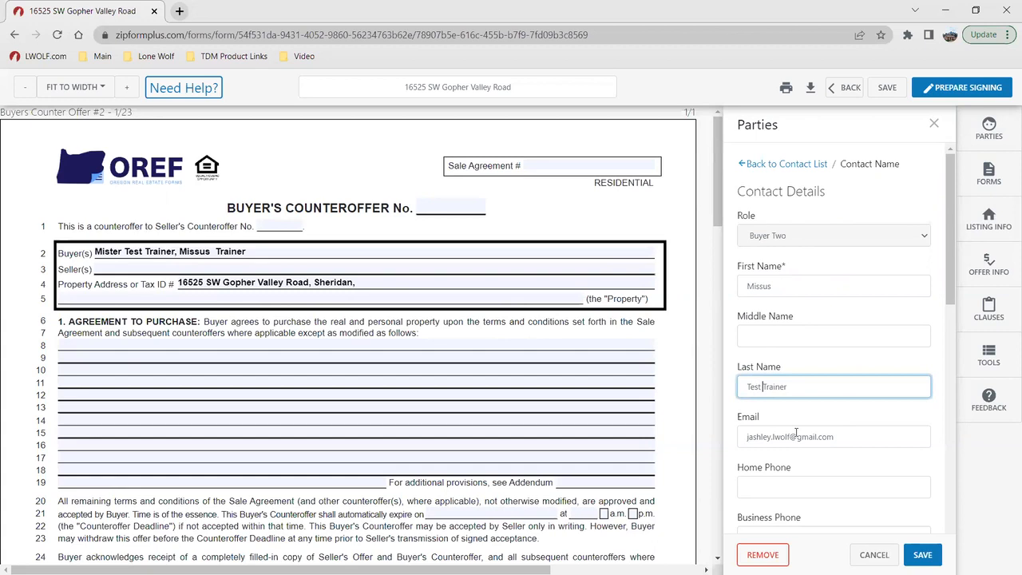
{"action": "left_click", "coordinate": [922, 551]}
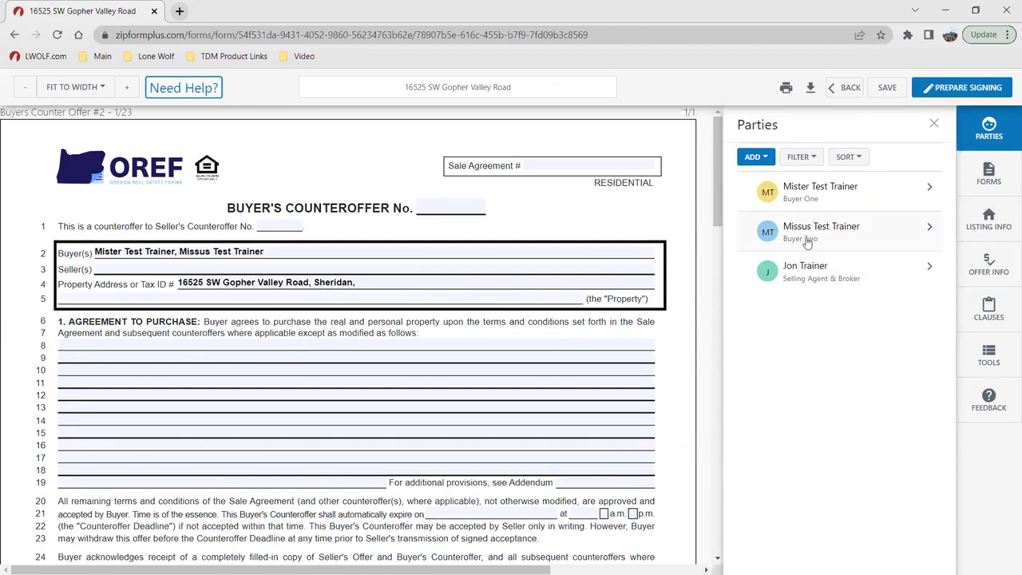
Step: Set the listing info's state to WA and its zip code to 11111
{"action": "left_click", "coordinate": [986, 226]}
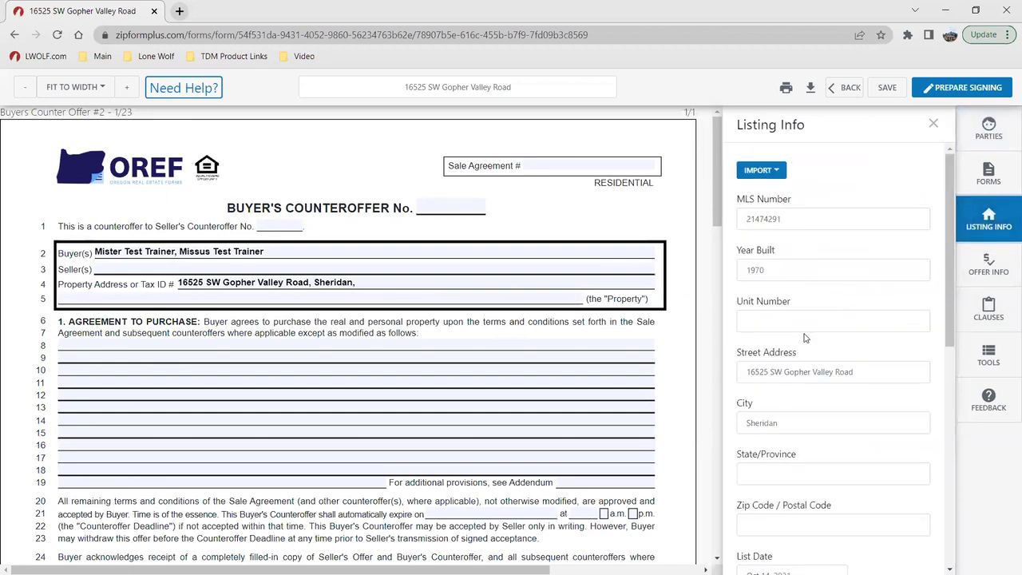
{"action": "scroll", "coordinate": [807, 338], "scroll_direction": "down", "scroll_amount": 1}
{"action": "left_click", "coordinate": [830, 407]}
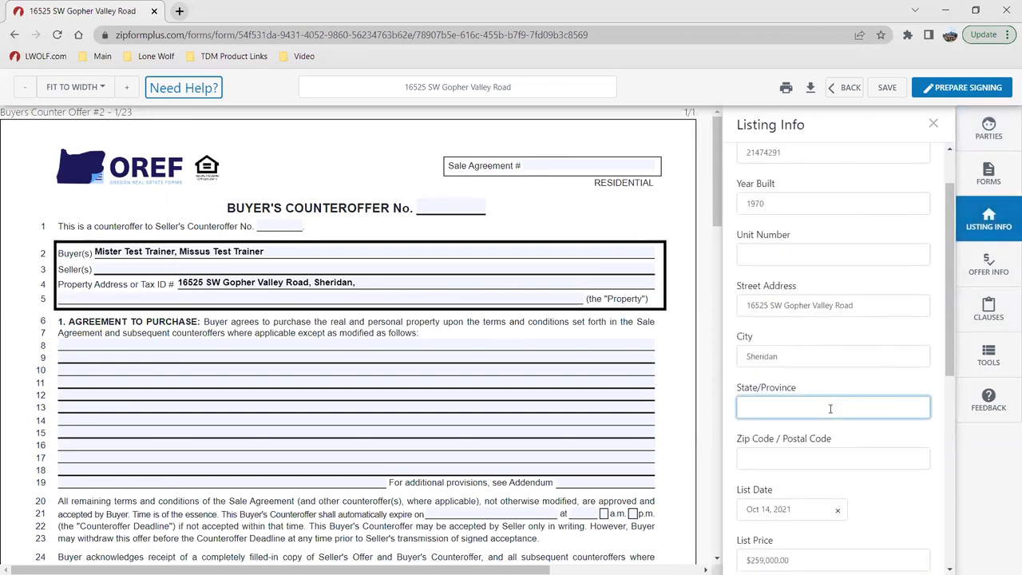
{"action": "type", "text": "WA"}
{"action": "left_click", "coordinate": [826, 456]}
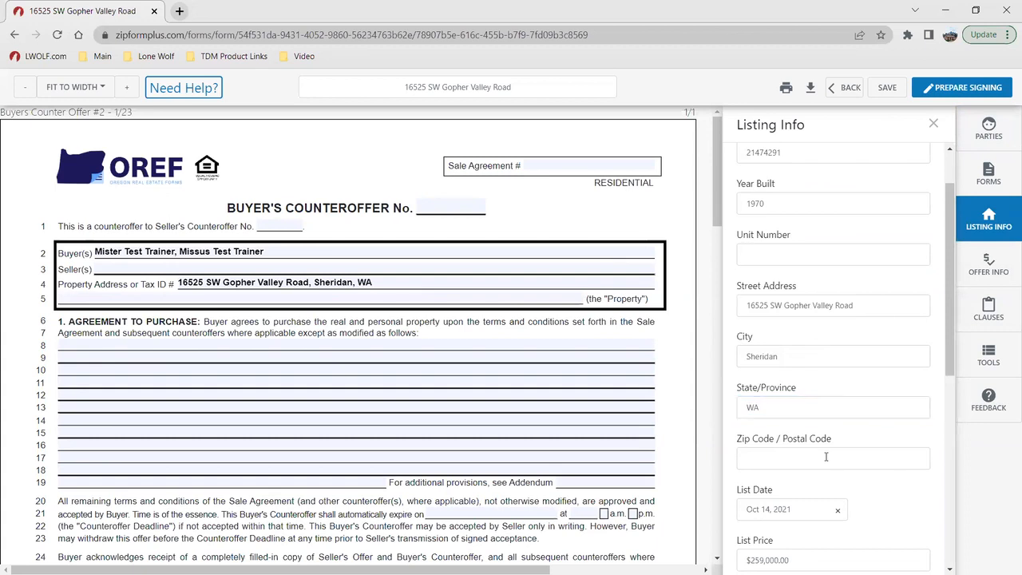
{"action": "type", "text": "1111"}
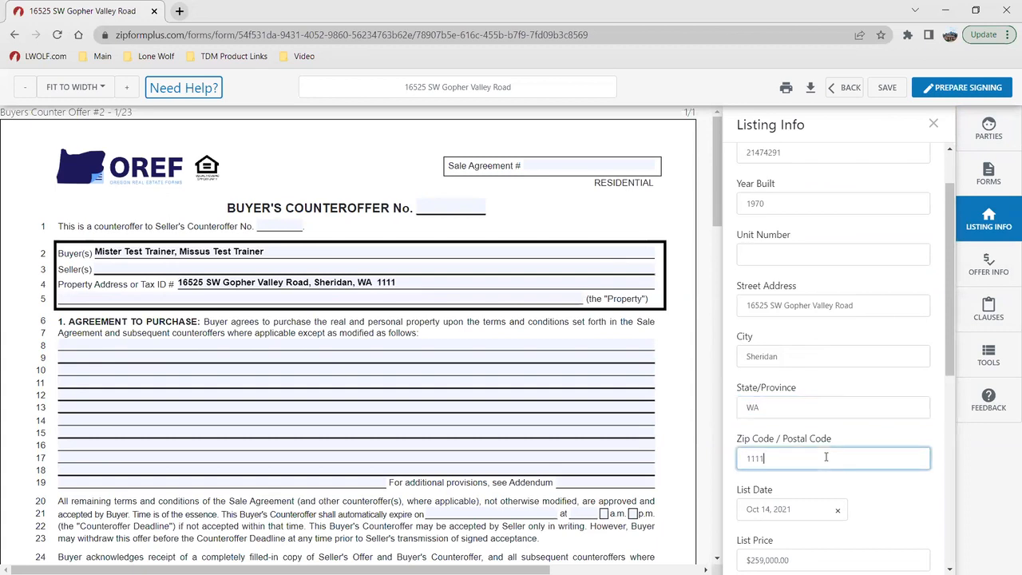
{"action": "left_click", "coordinate": [865, 501]}
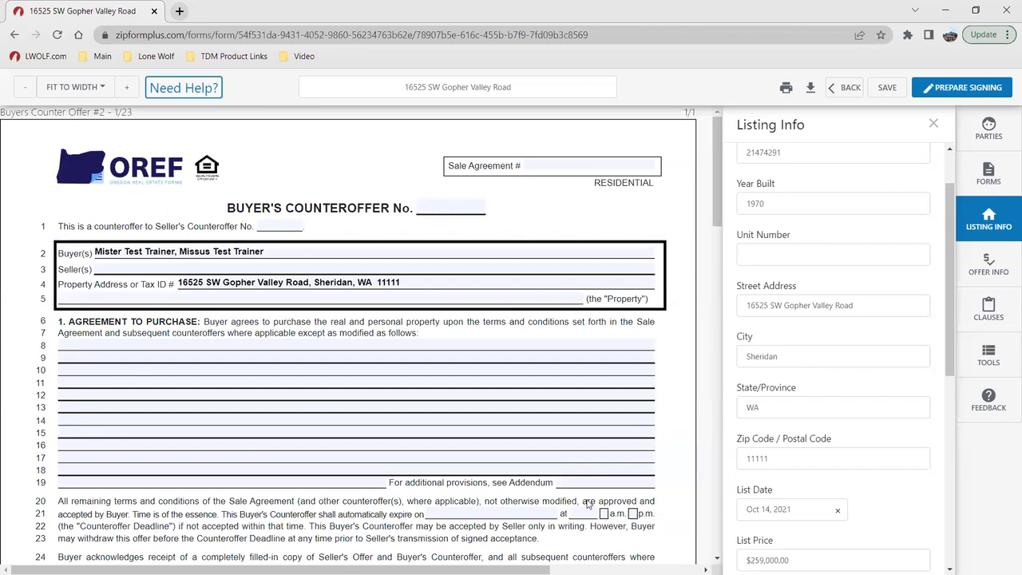
Step: Review the offer info's price, deposit and date fields alongside the counteroffer form
{"action": "left_click", "coordinate": [988, 268]}
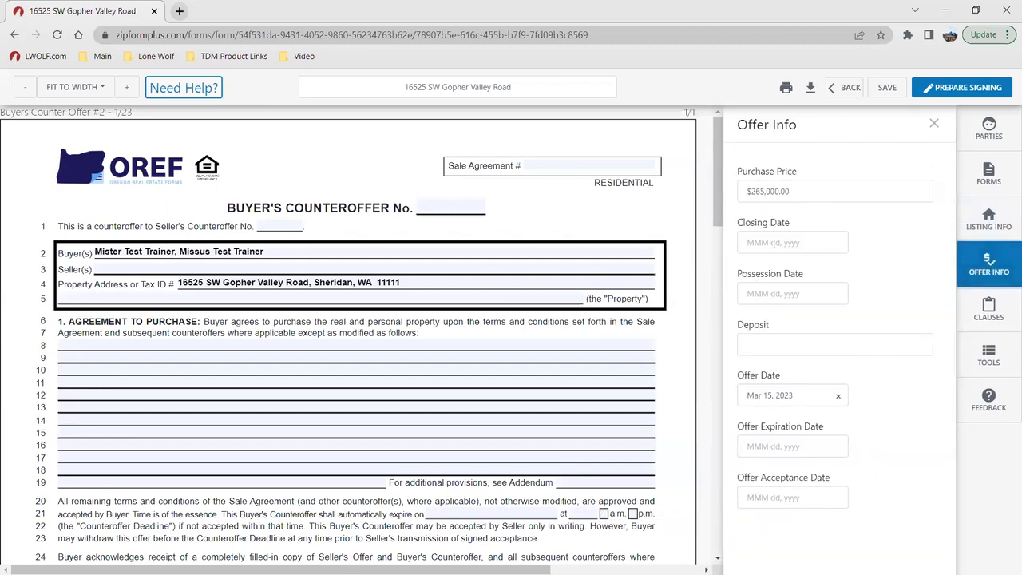
{"action": "scroll", "coordinate": [479, 352], "scroll_direction": "down", "scroll_amount": 4}
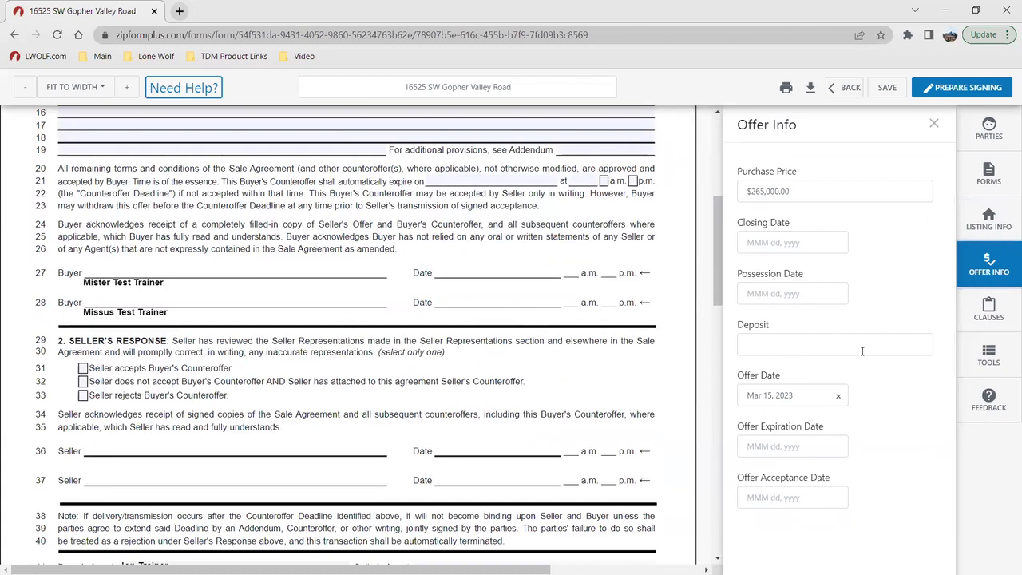
{"action": "scroll", "coordinate": [569, 335], "scroll_direction": "up", "scroll_amount": 5}
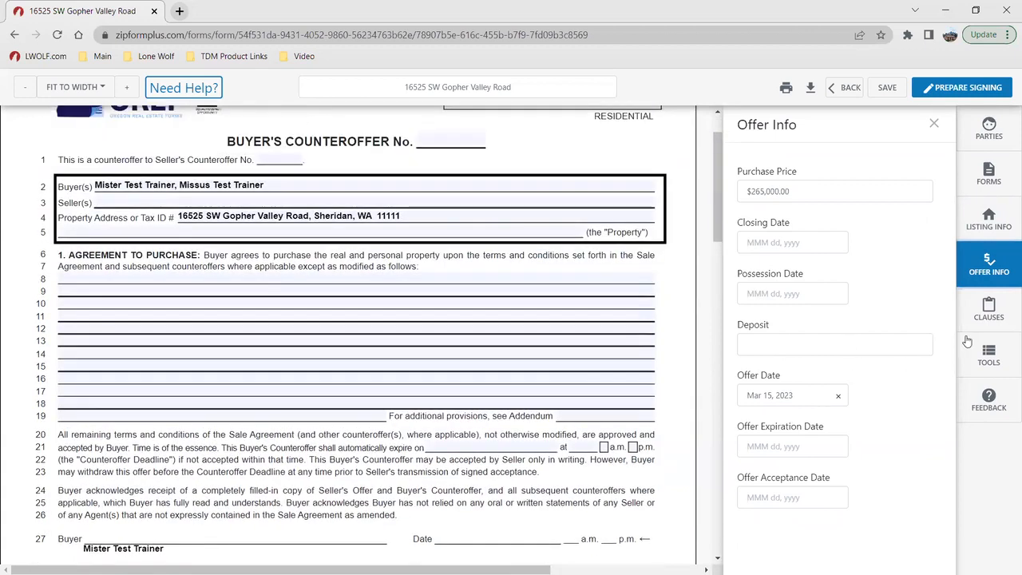
Step: Review the clause categories, the clause creation form and the option to add a clause to the counteroffer's agreement text area
{"action": "left_click", "coordinate": [985, 317]}
{"action": "left_click", "coordinate": [162, 274]}
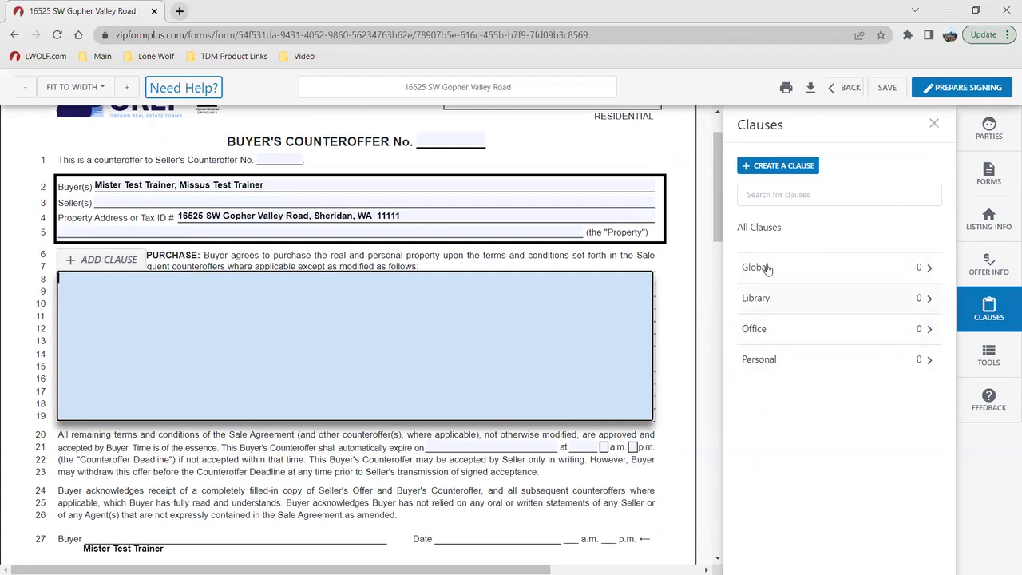
{"action": "left_click", "coordinate": [767, 169]}
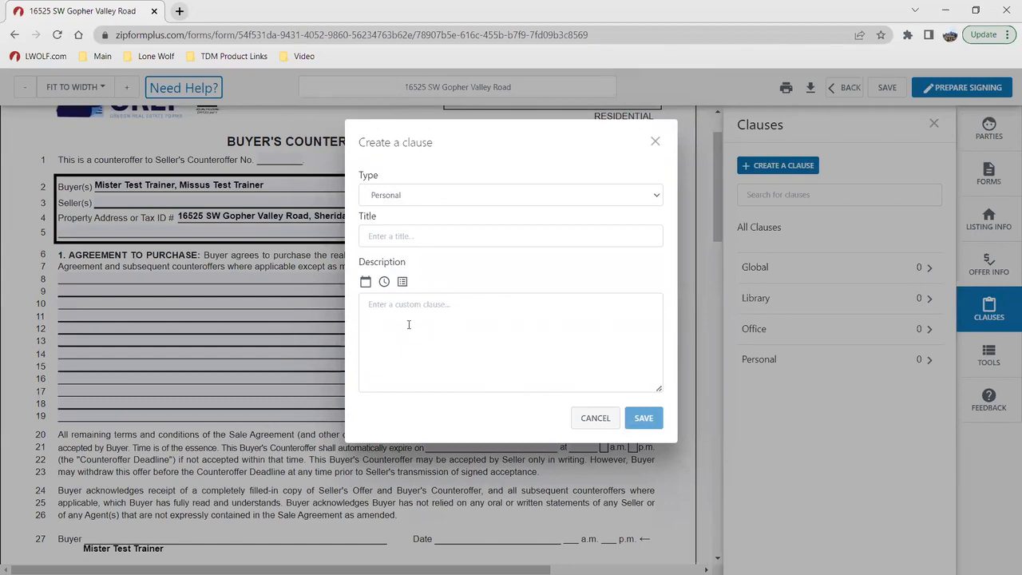
{"action": "left_click", "coordinate": [593, 419]}
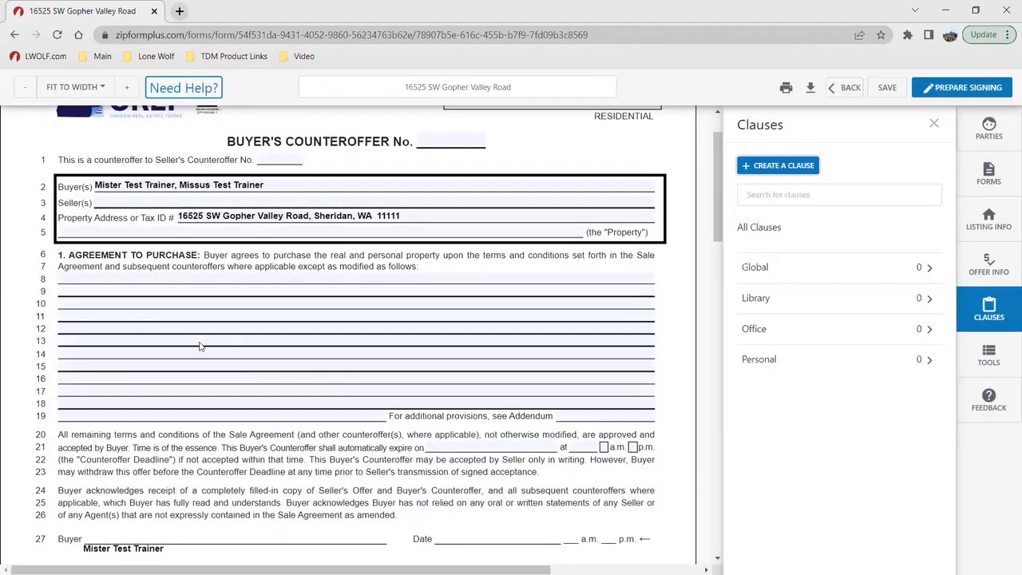
{"action": "left_click", "coordinate": [122, 279]}
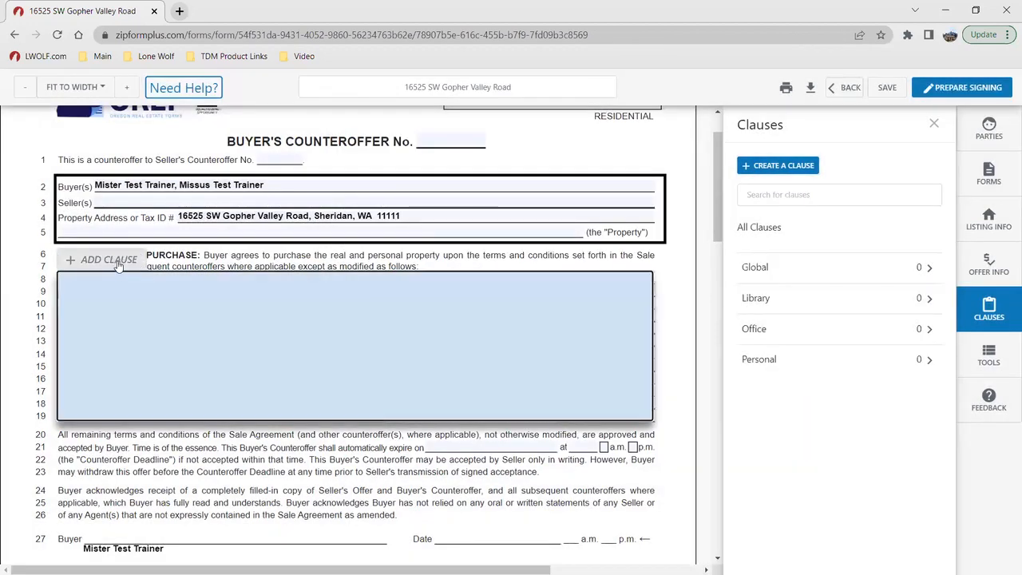
{"action": "left_click", "coordinate": [673, 345]}
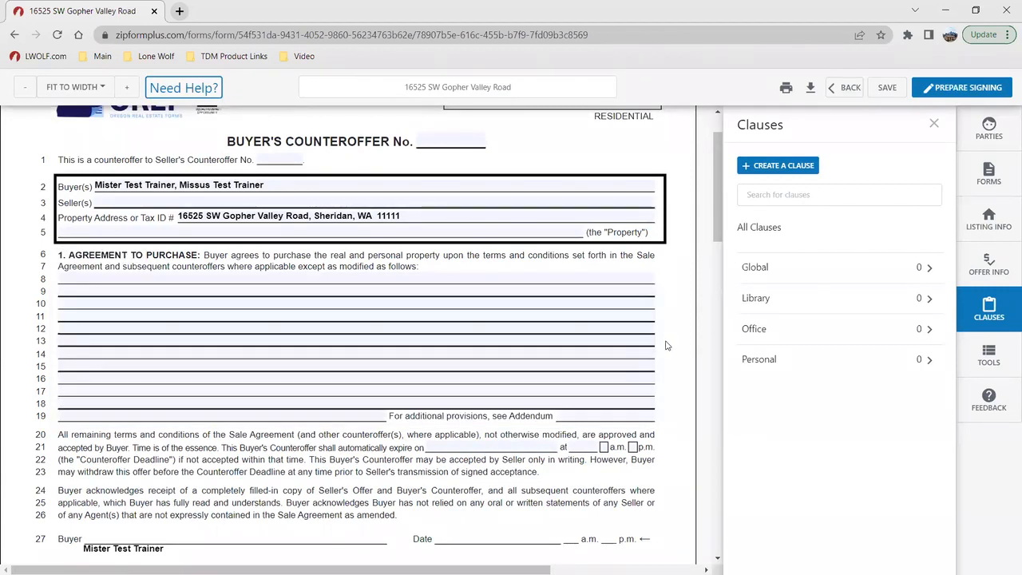
Step: Add a text box reading "Lone Wolf Technologies" at the Agent Office line of the Exclusive Right to Represent Contract
{"action": "left_click", "coordinate": [1003, 359]}
{"action": "scroll", "coordinate": [469, 370], "scroll_direction": "down", "scroll_amount": 10}
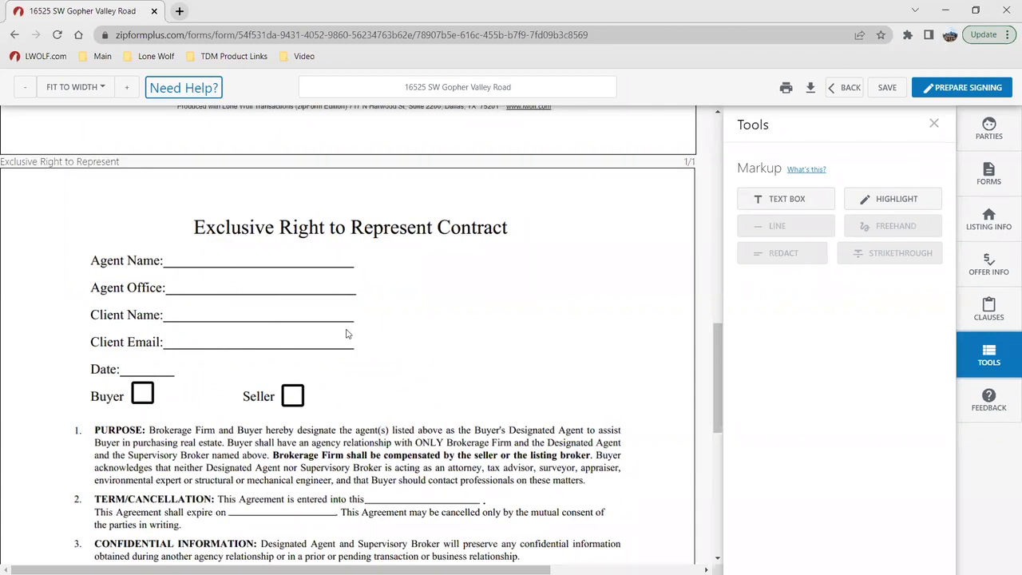
{"action": "left_click", "coordinate": [782, 202]}
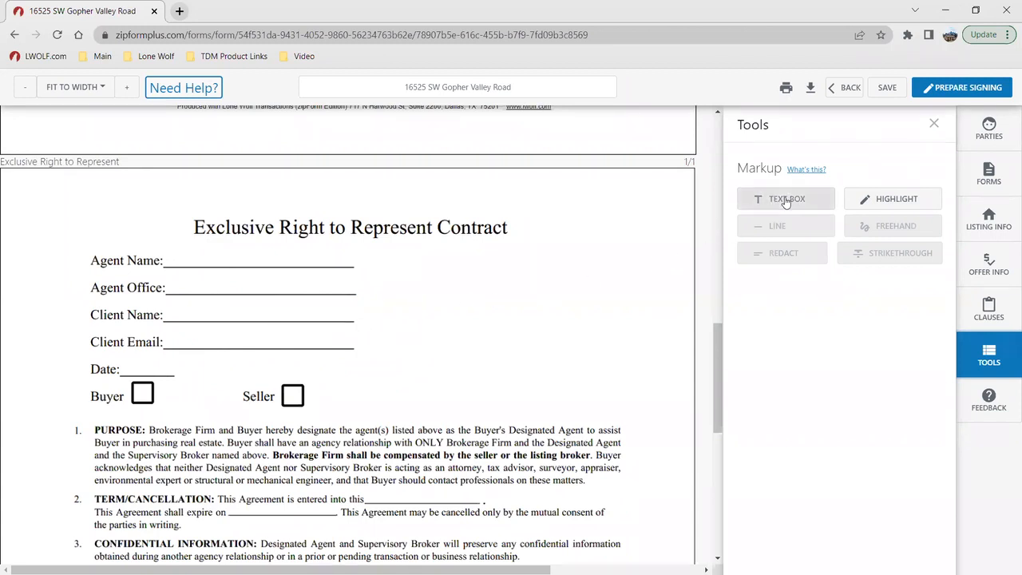
{"action": "left_click", "coordinate": [786, 201]}
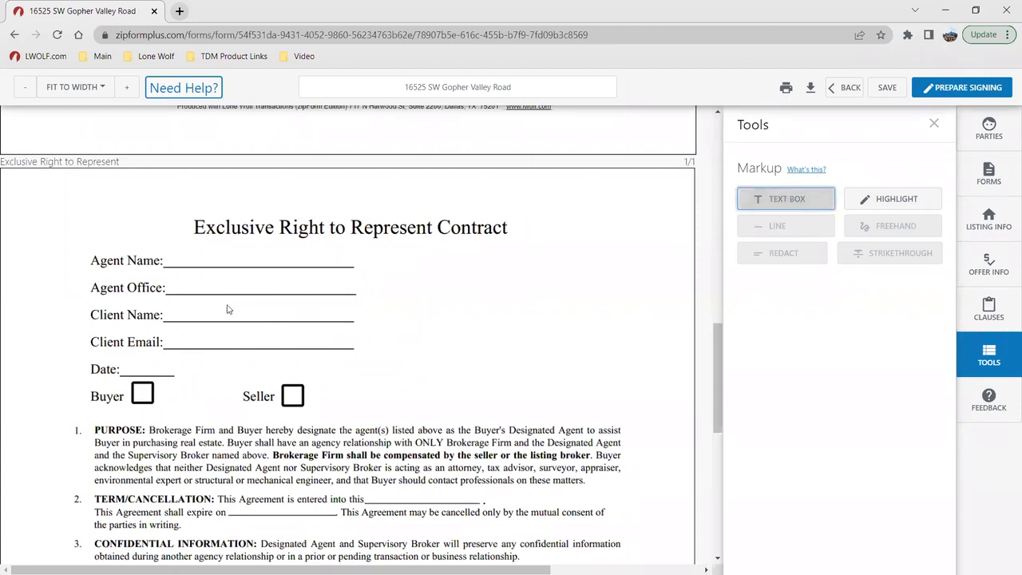
{"action": "left_click", "coordinate": [188, 286]}
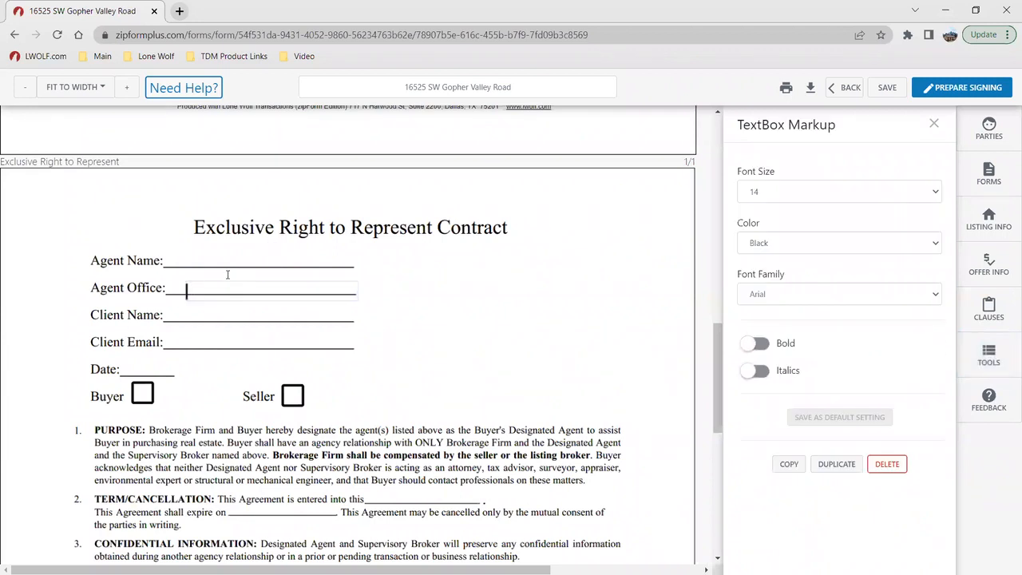
{"action": "type", "text": "Lone Wolf Tec"}
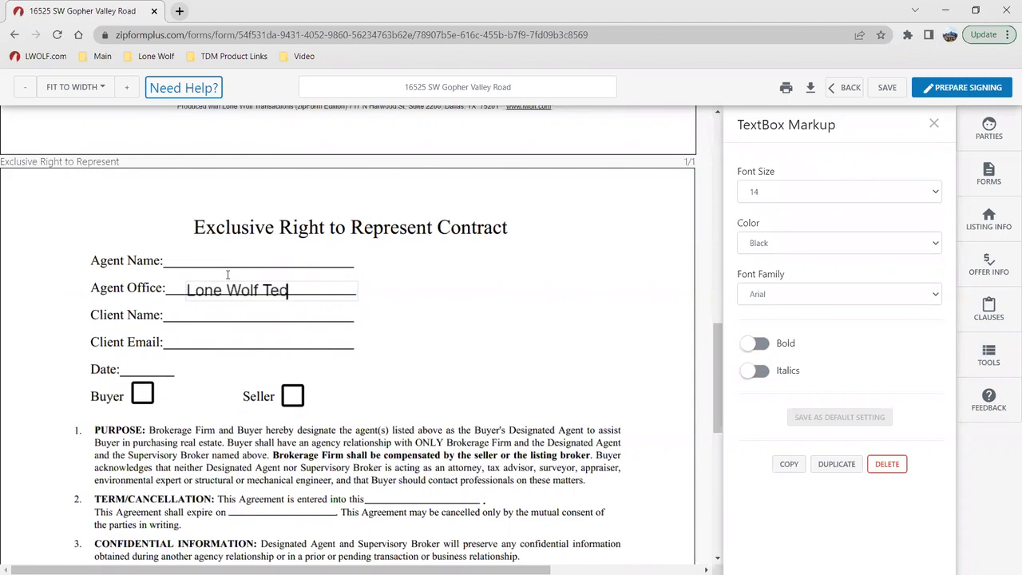
{"action": "type", "text": "hnologies"}
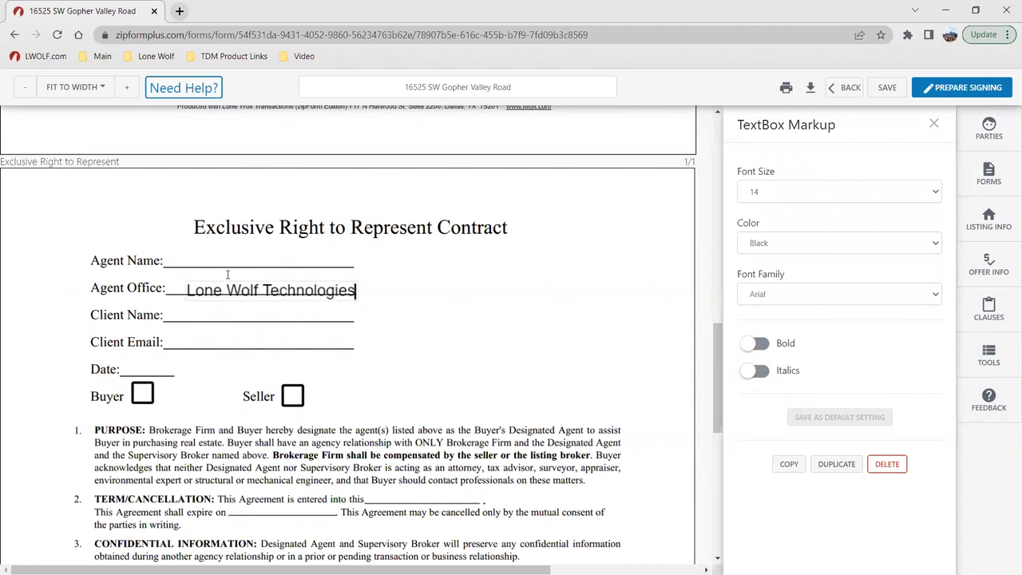
Step: Align the "Lone Wolf Technologies" text box with the Agent Office line and review its font size, color and family options
{"action": "left_click", "coordinate": [436, 397]}
{"action": "left_click_drag", "start_coordinate": [294, 293], "coordinate": [281, 291]}
{"action": "left_click", "coordinate": [413, 316]}
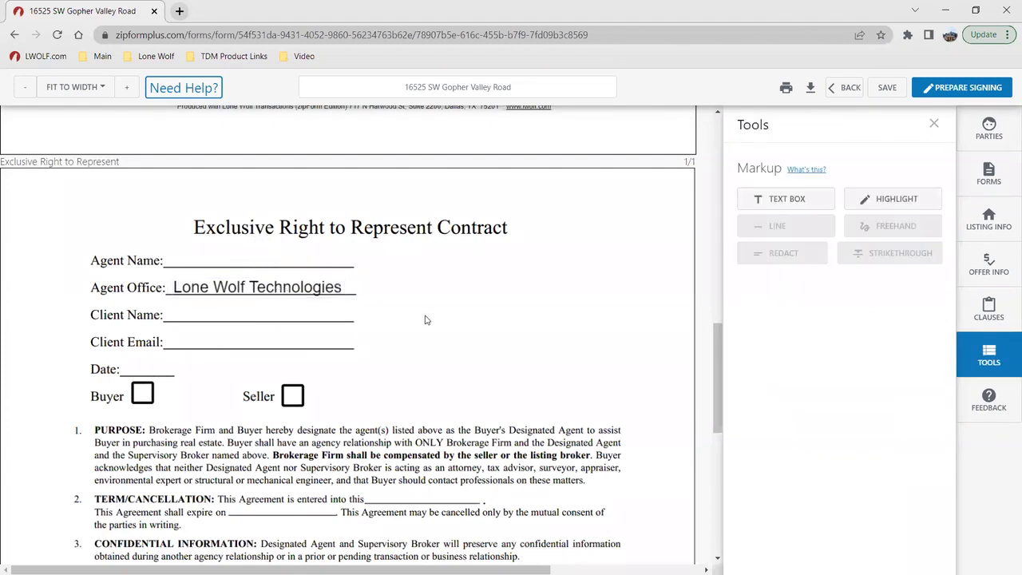
{"action": "left_click", "coordinate": [291, 283]}
{"action": "left_click", "coordinate": [787, 196]}
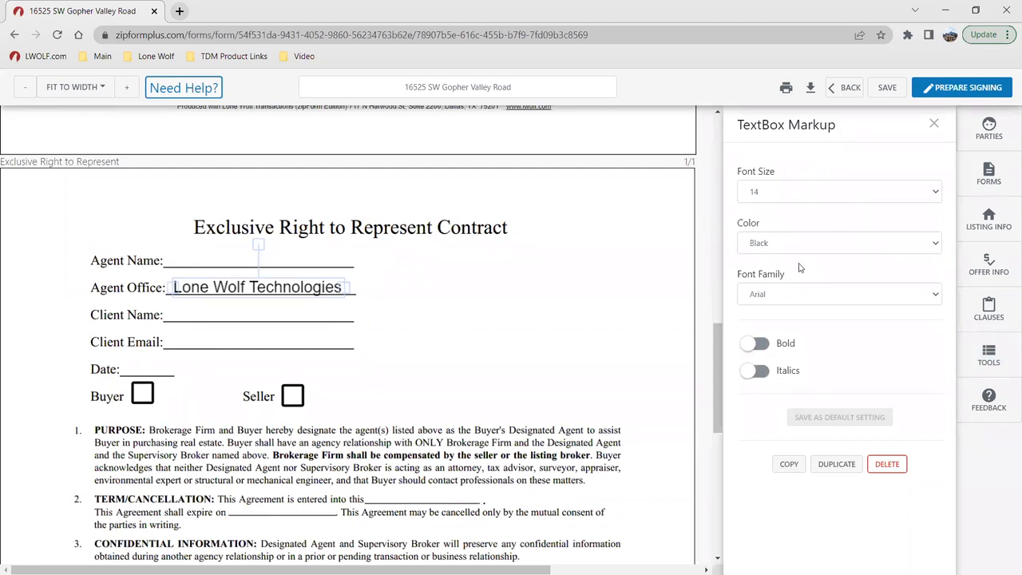
{"action": "left_click", "coordinate": [533, 340]}
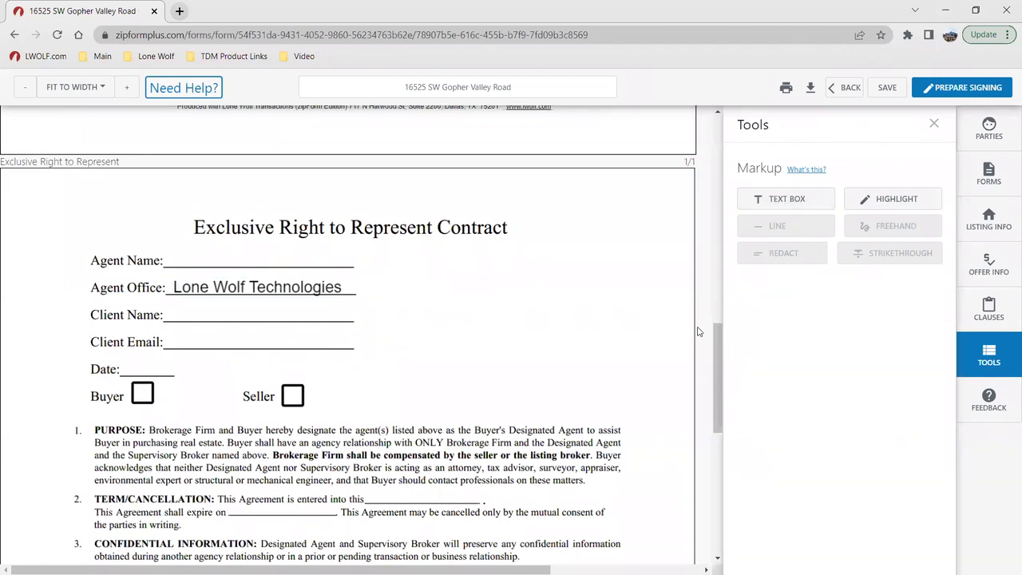
Step: Start preparing the counteroffer for signing and send it to New Authentisign
{"action": "scroll", "coordinate": [460, 319], "scroll_direction": "up", "scroll_amount": 7}
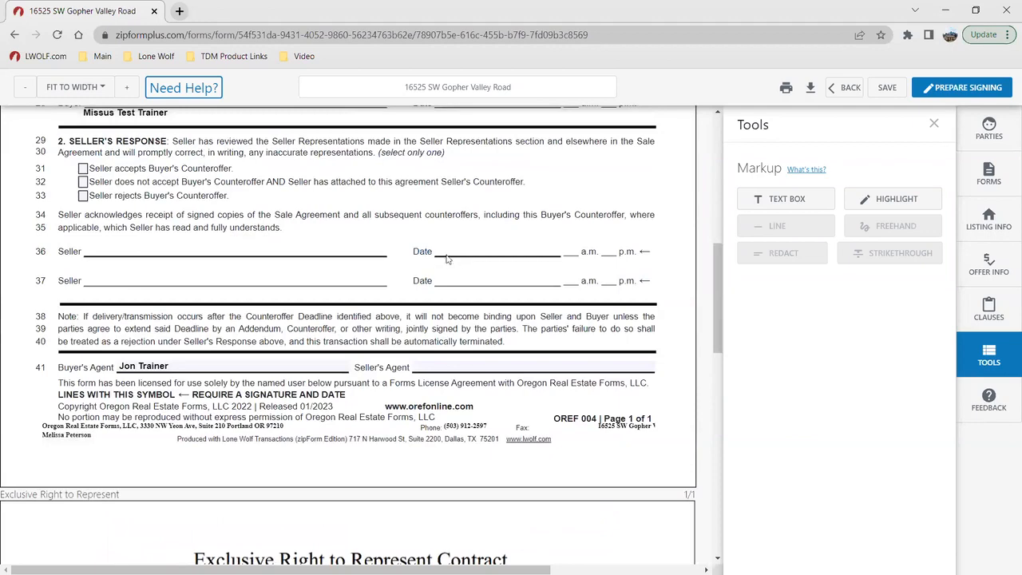
{"action": "scroll", "coordinate": [435, 263], "scroll_direction": "up", "scroll_amount": 2}
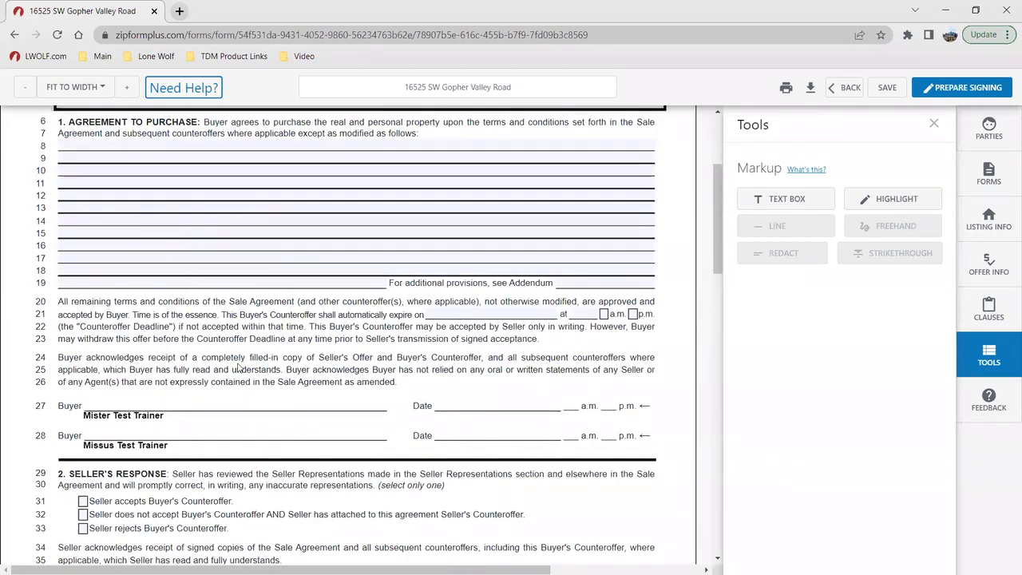
{"action": "scroll", "coordinate": [246, 436], "scroll_direction": "down", "scroll_amount": 2}
{"action": "scroll", "coordinate": [248, 411], "scroll_direction": "up", "scroll_amount": 5}
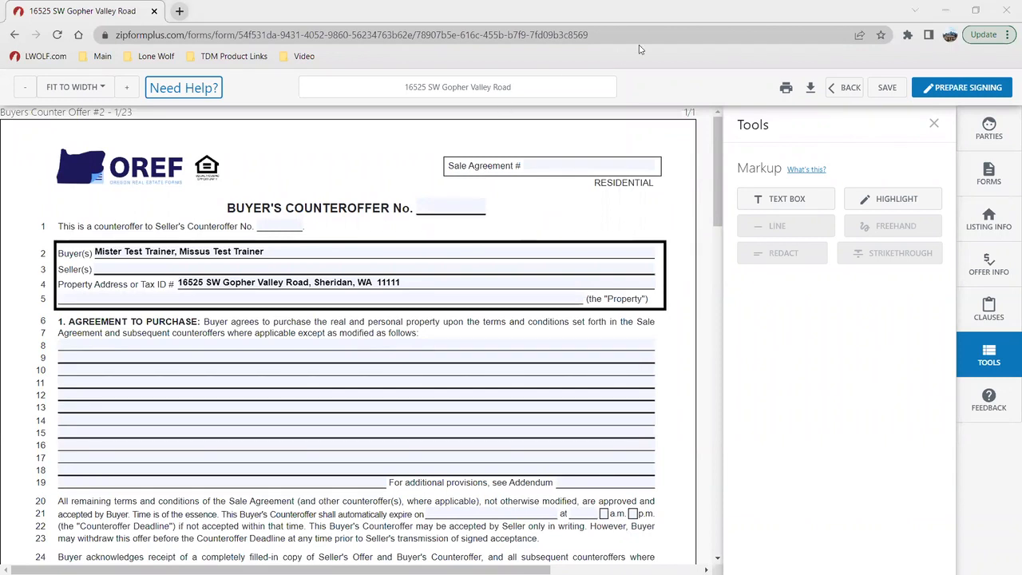
{"action": "left_click", "coordinate": [779, 85]}
{"action": "left_click", "coordinate": [938, 92]}
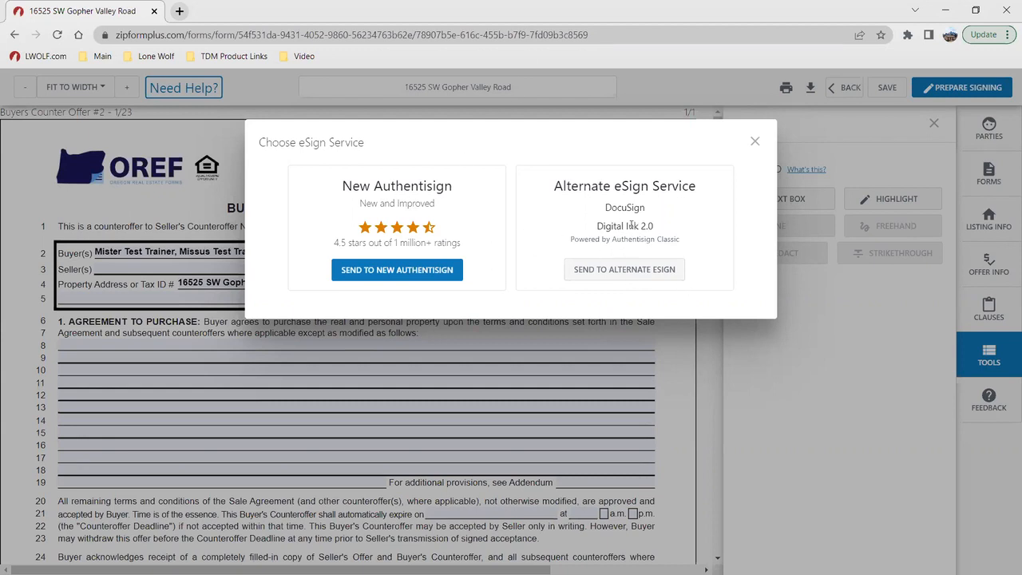
{"action": "left_click", "coordinate": [423, 275]}
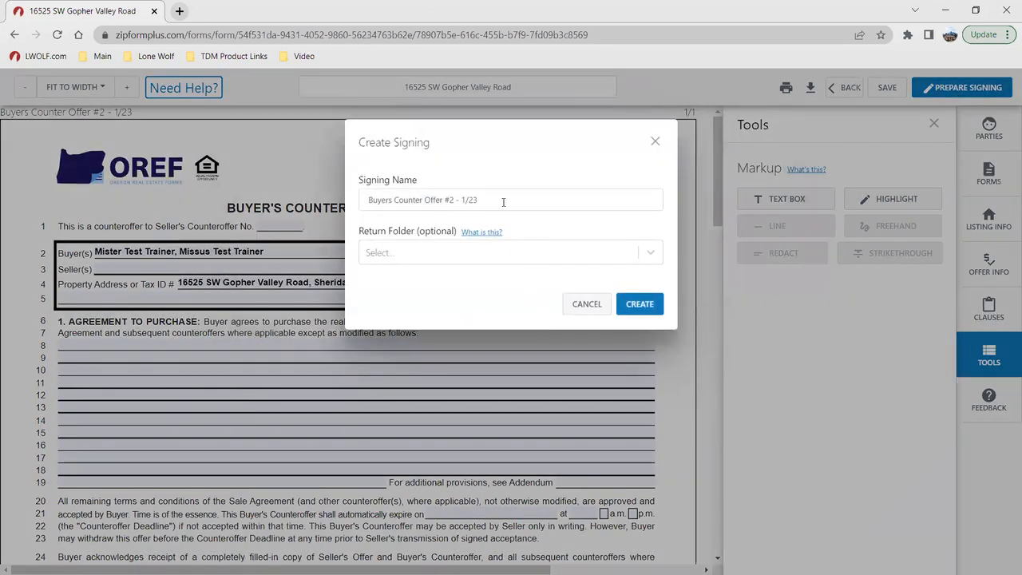
Step: Shorten the signing name to "Buyers Counter Offer" and create the signing without a return folder
{"action": "left_click_drag", "start_coordinate": [504, 202], "coordinate": [288, 205]}
{"action": "key", "text": "Right"}
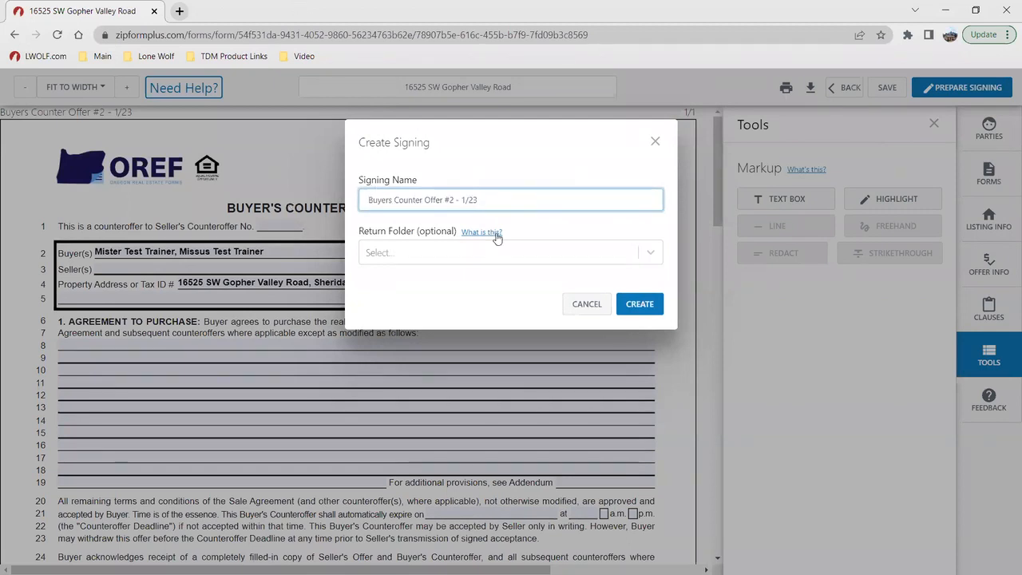
{"action": "key", "text": "BackSpace"}
{"action": "key", "text": "BackSpace"}
{"action": "key", "text": "BackSpace"}
{"action": "key", "text": "BackSpace"}
{"action": "key", "text": "BackSpace"}
{"action": "key", "text": "BackSpace"}
{"action": "left_click", "coordinate": [639, 305]}
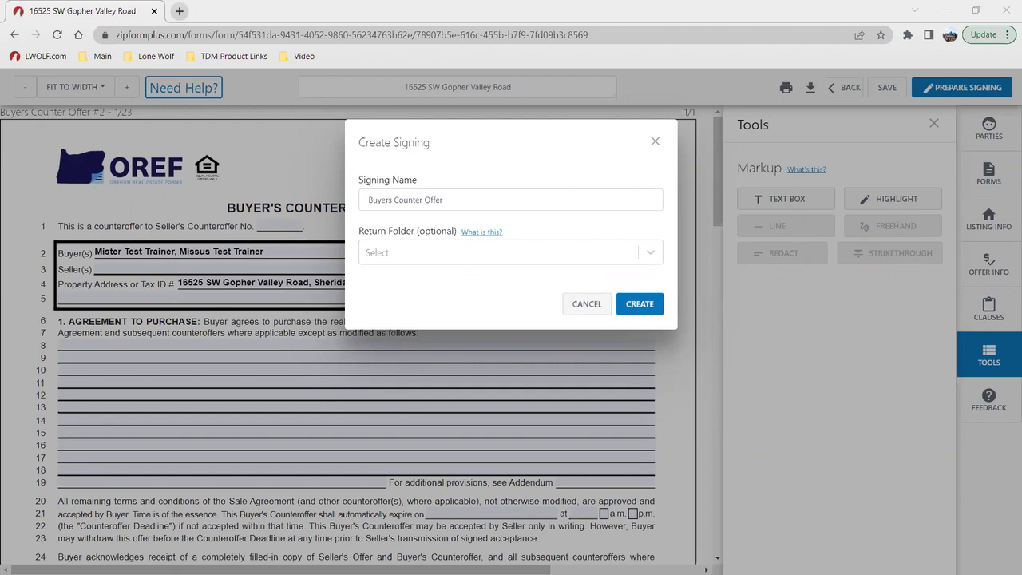
{"action": "left_click", "coordinate": [633, 304]}
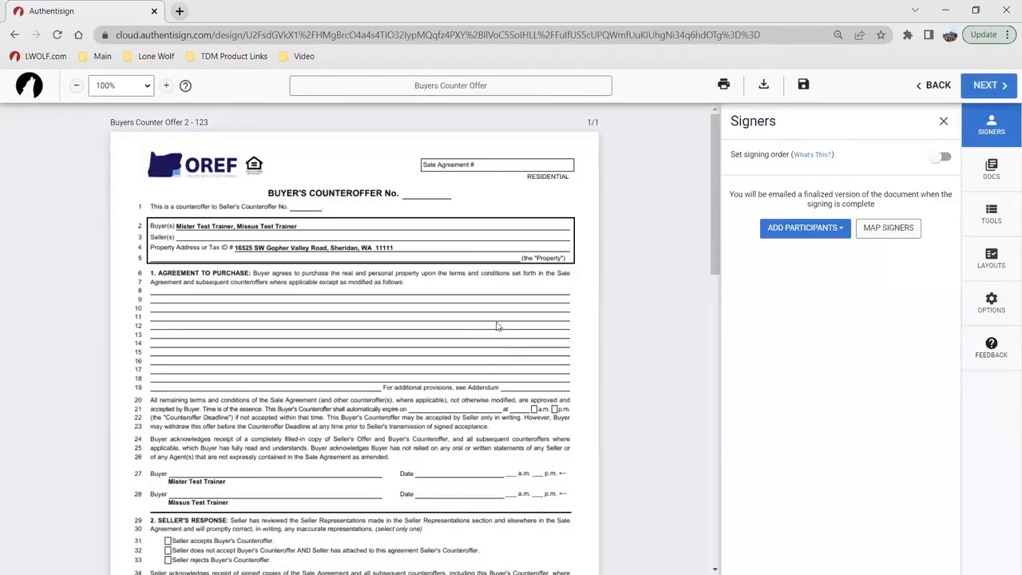
Step: Select the selling agent, Buyer Two and Buyer One from the transaction as signing participants
{"action": "scroll", "coordinate": [461, 257], "scroll_direction": "down", "scroll_amount": 10}
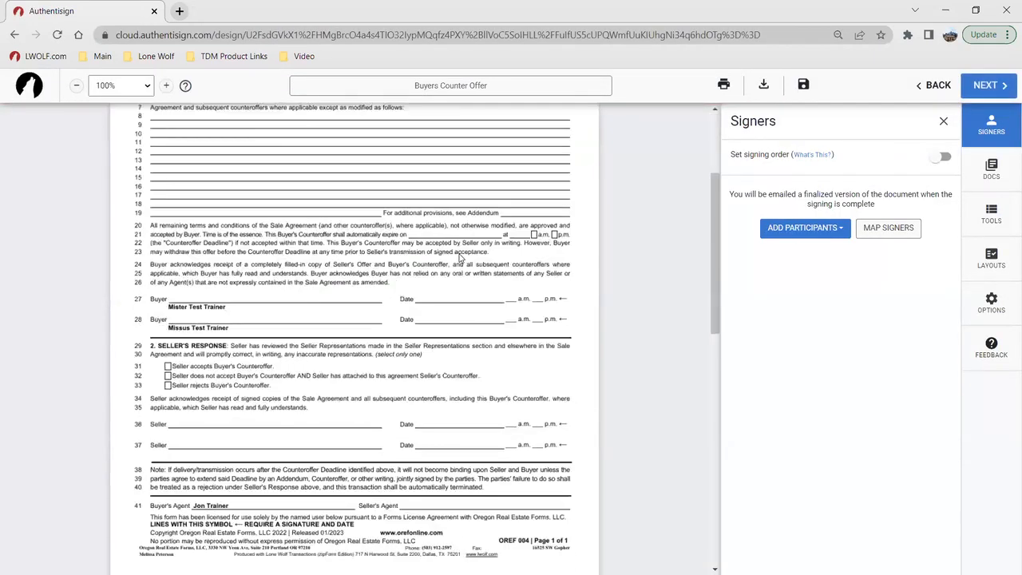
{"action": "scroll", "coordinate": [466, 280], "scroll_direction": "up", "scroll_amount": 10}
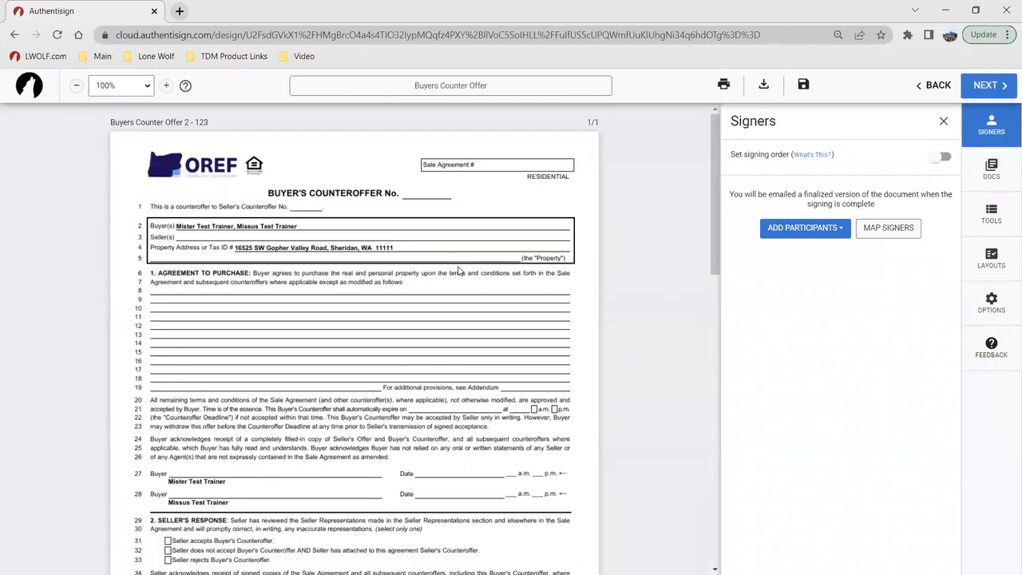
{"action": "left_click", "coordinate": [837, 230]}
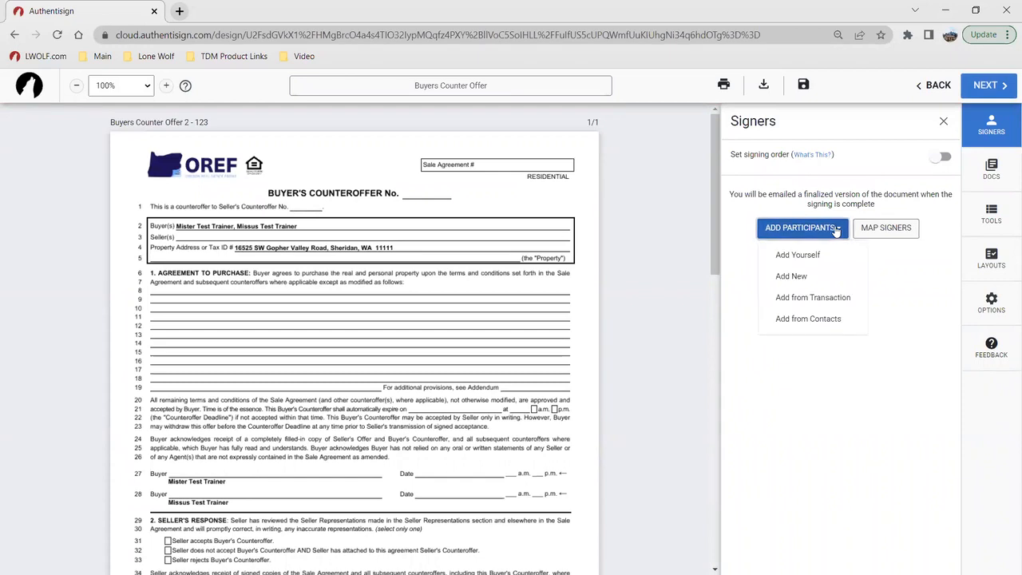
{"action": "left_click", "coordinate": [836, 299]}
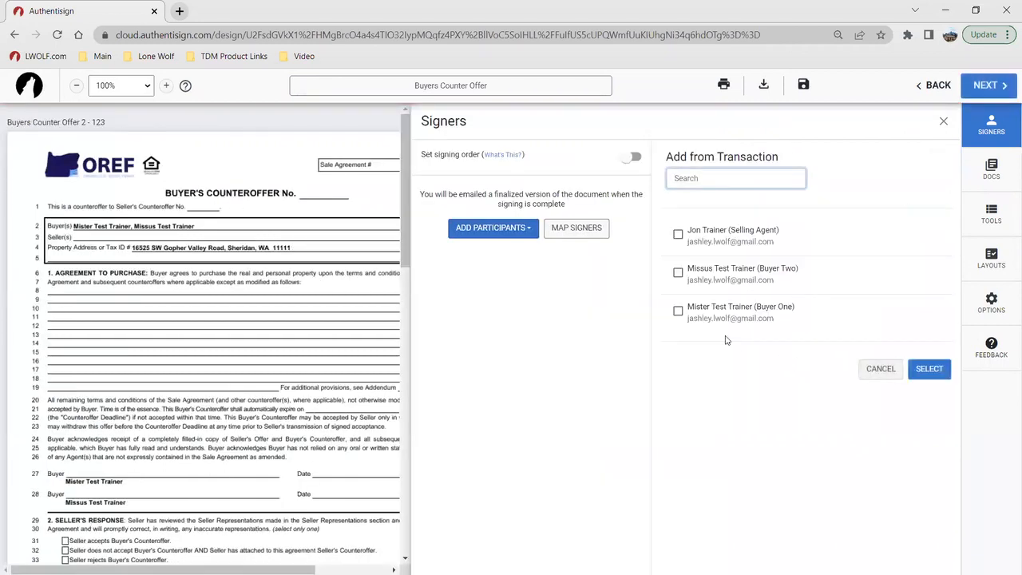
{"action": "left_click", "coordinate": [679, 235]}
{"action": "left_click", "coordinate": [678, 274]}
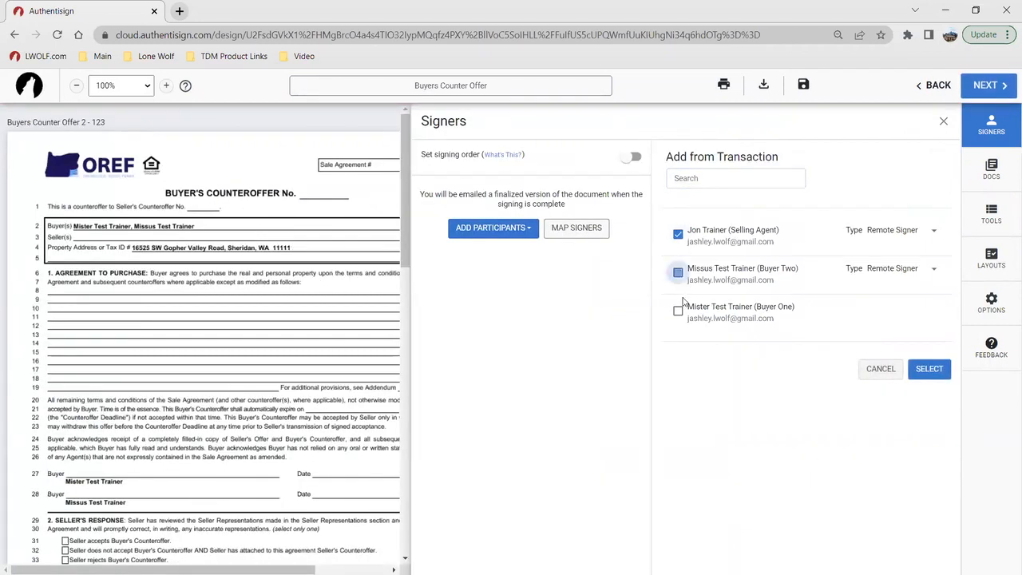
{"action": "left_click", "coordinate": [678, 311]}
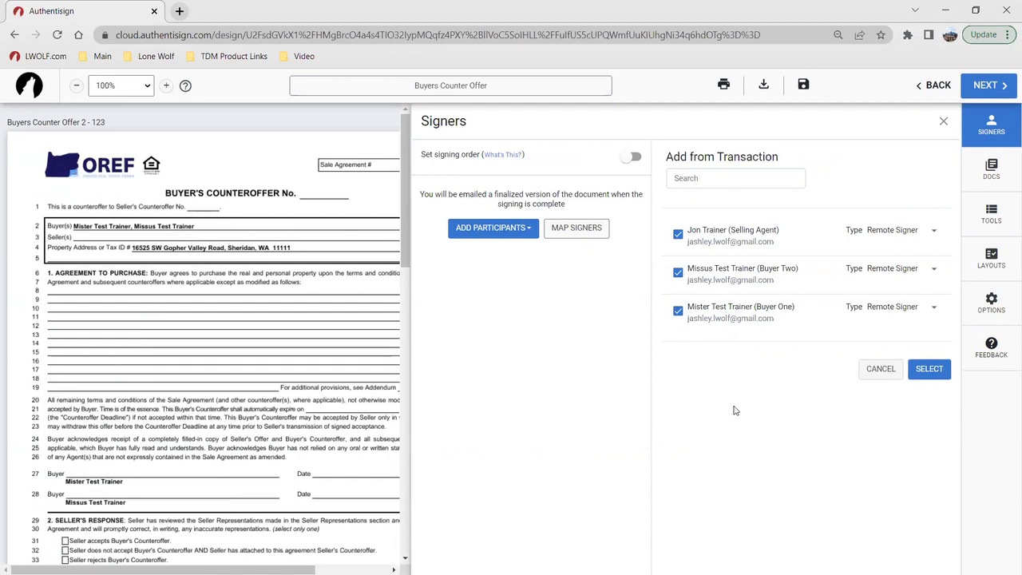
Step: Add the selected participants as remote signers and assign the mapped signature blocks for Buyer One and Buyer Two
{"action": "left_click", "coordinate": [881, 232]}
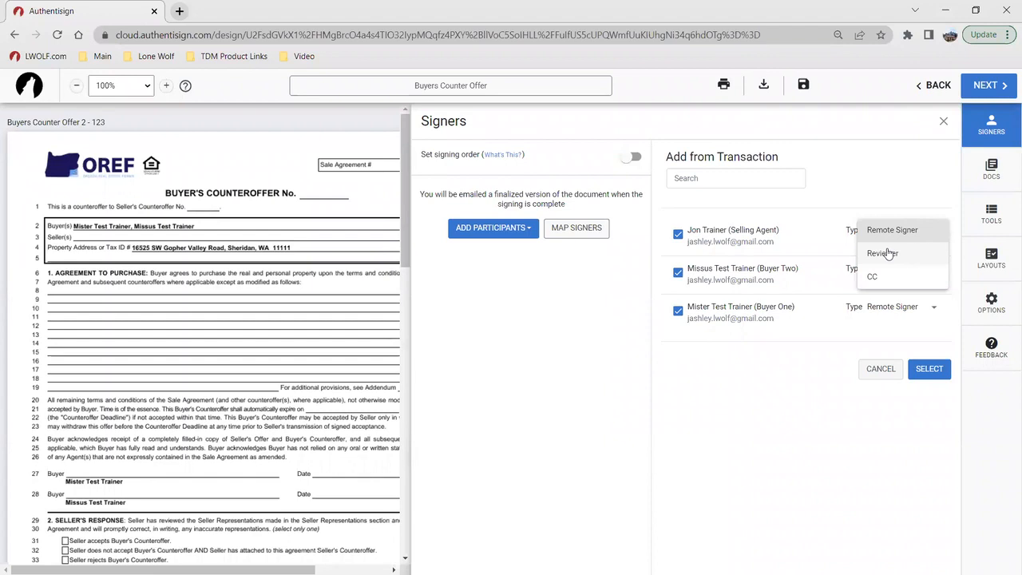
{"action": "left_click", "coordinate": [774, 402]}
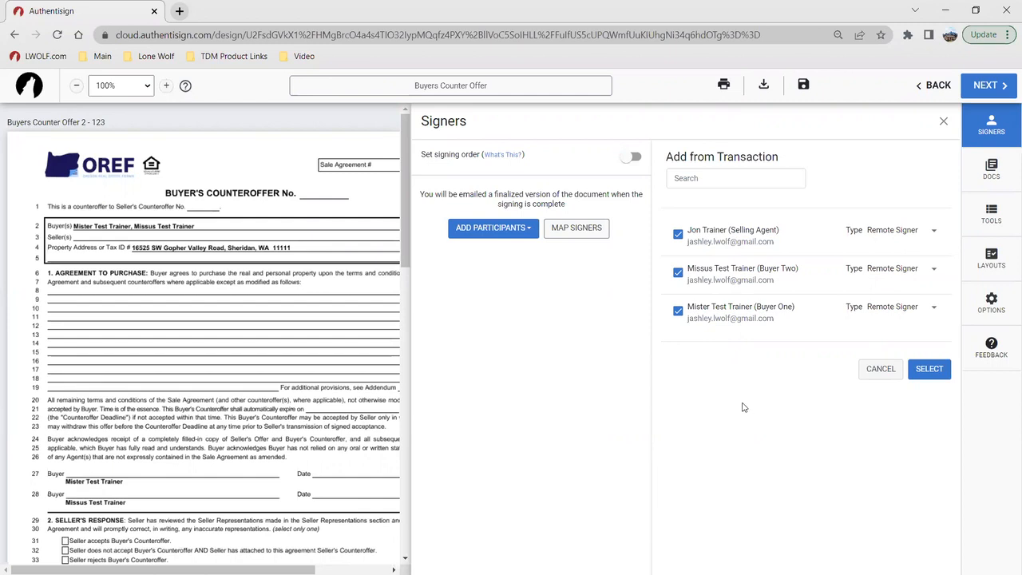
{"action": "left_click", "coordinate": [927, 378]}
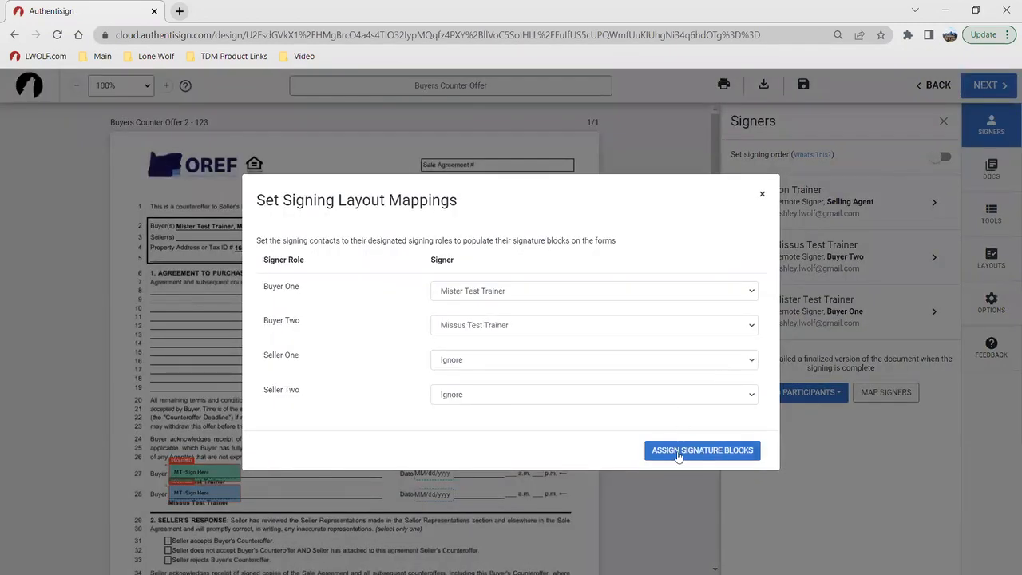
{"action": "left_click", "coordinate": [678, 453]}
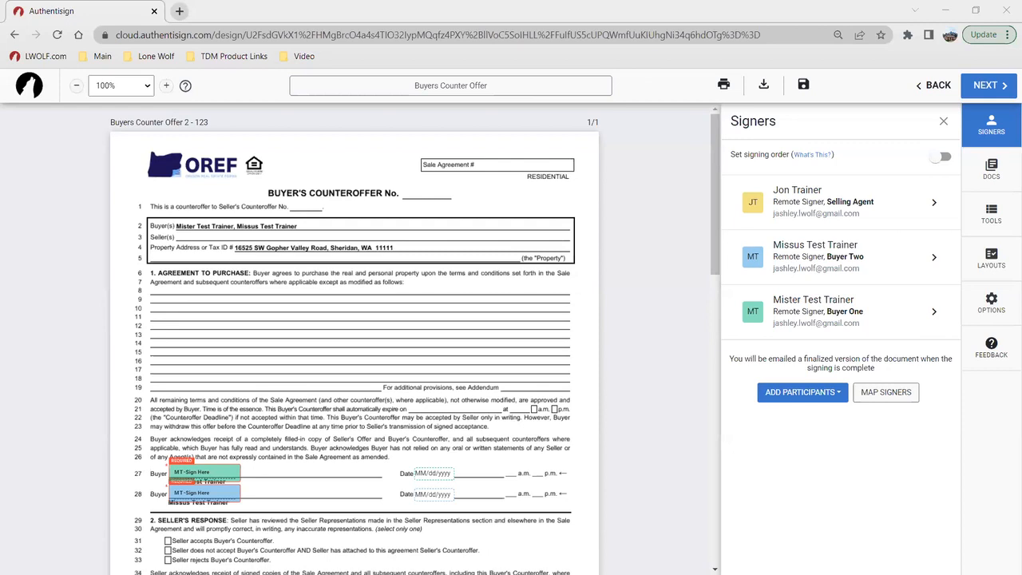
Step: Turn on the signing order and move the selling agent to last place, behind both buyers
{"action": "scroll", "coordinate": [375, 333], "scroll_direction": "down", "scroll_amount": 1}
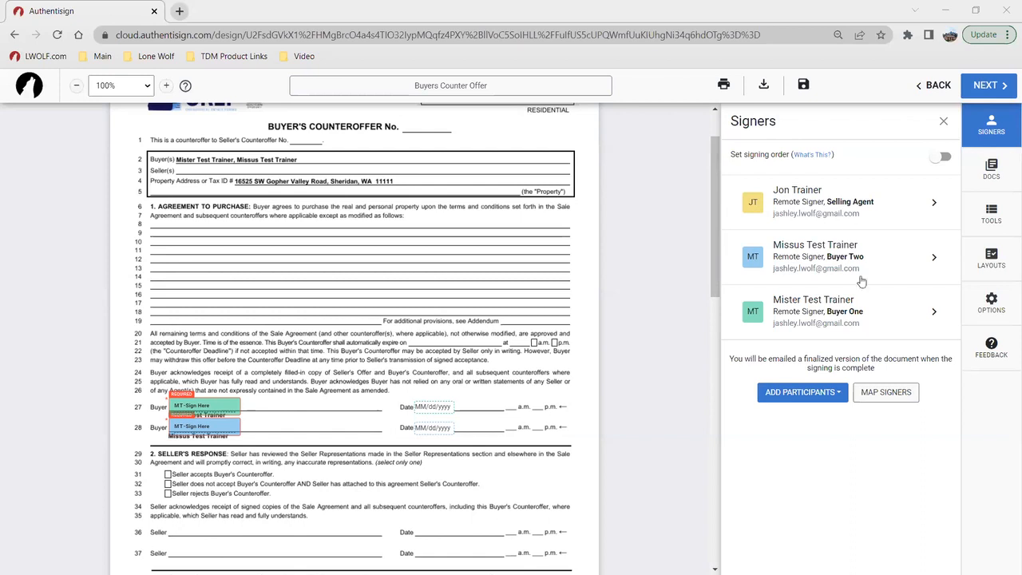
{"action": "left_click", "coordinate": [944, 155]}
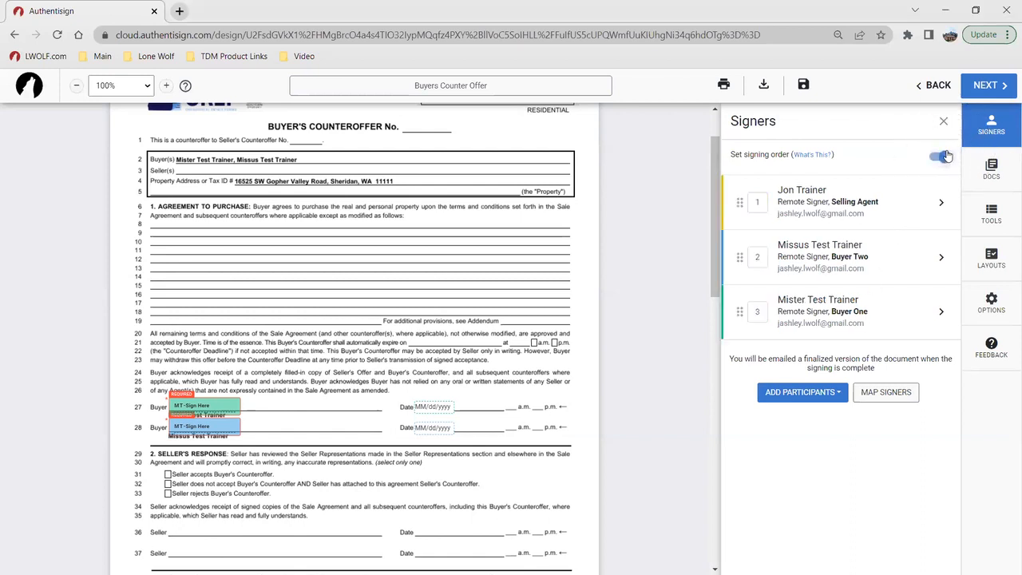
{"action": "left_click_drag", "start_coordinate": [740, 203], "coordinate": [747, 303]}
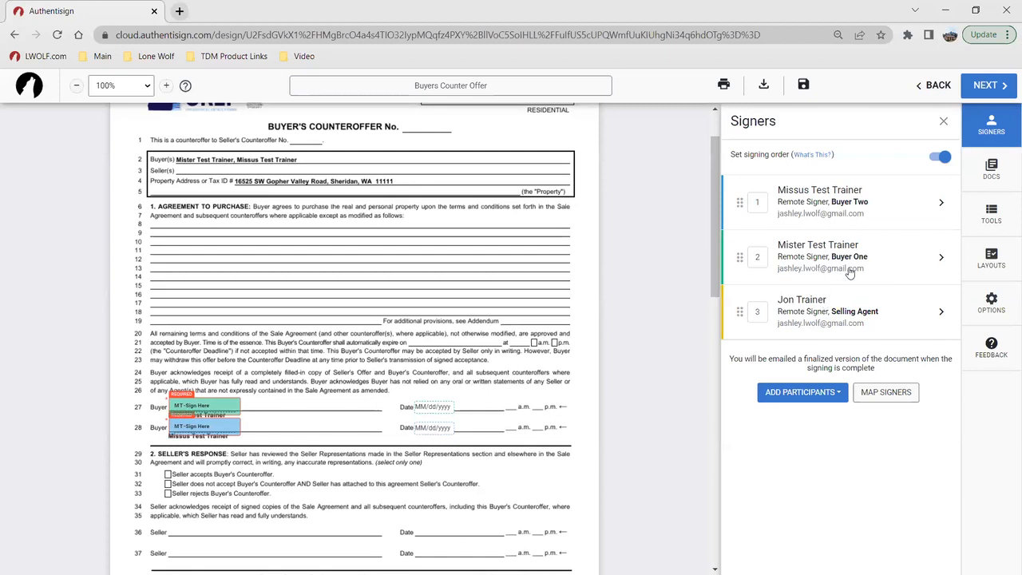
Step: Review Buyer Two's signer details, including role, signer type, signing PIN, custom signature and language options
{"action": "left_click", "coordinate": [814, 203]}
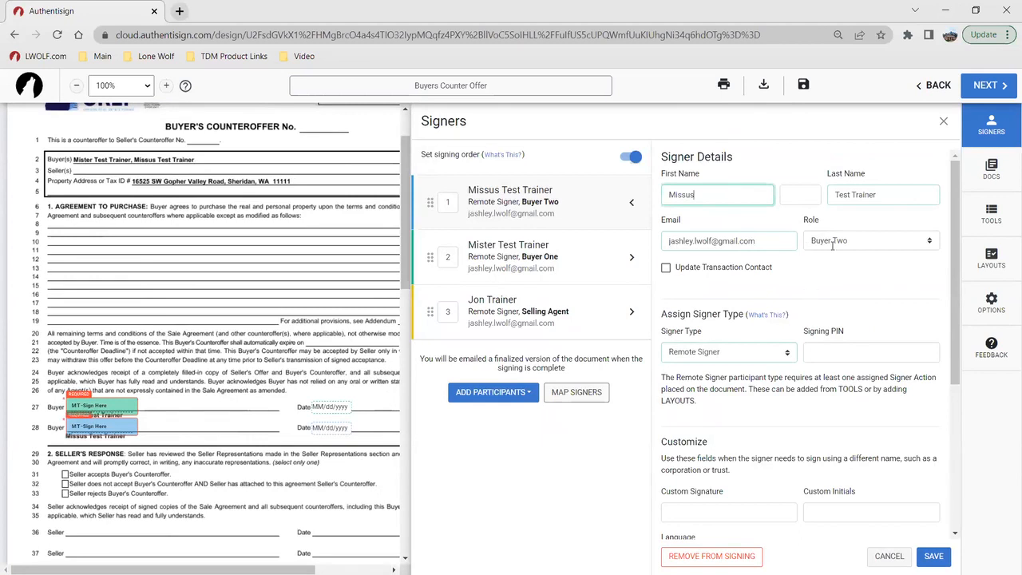
{"action": "scroll", "coordinate": [759, 284], "scroll_direction": "down", "scroll_amount": 1}
{"action": "scroll", "coordinate": [749, 287], "scroll_direction": "up", "scroll_amount": 1}
{"action": "scroll", "coordinate": [797, 380], "scroll_direction": "down", "scroll_amount": 1}
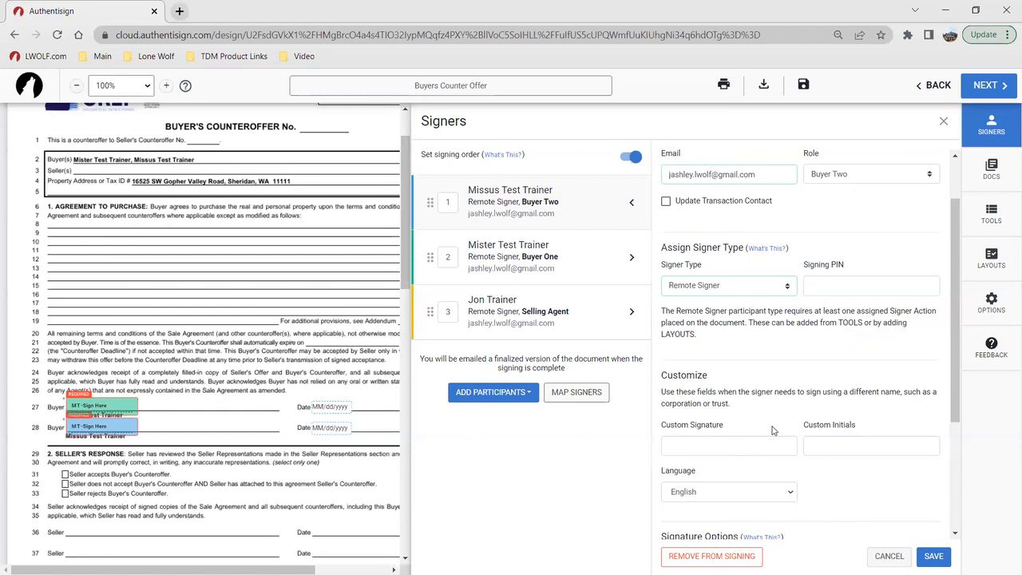
{"action": "scroll", "coordinate": [753, 273], "scroll_direction": "up", "scroll_amount": 2}
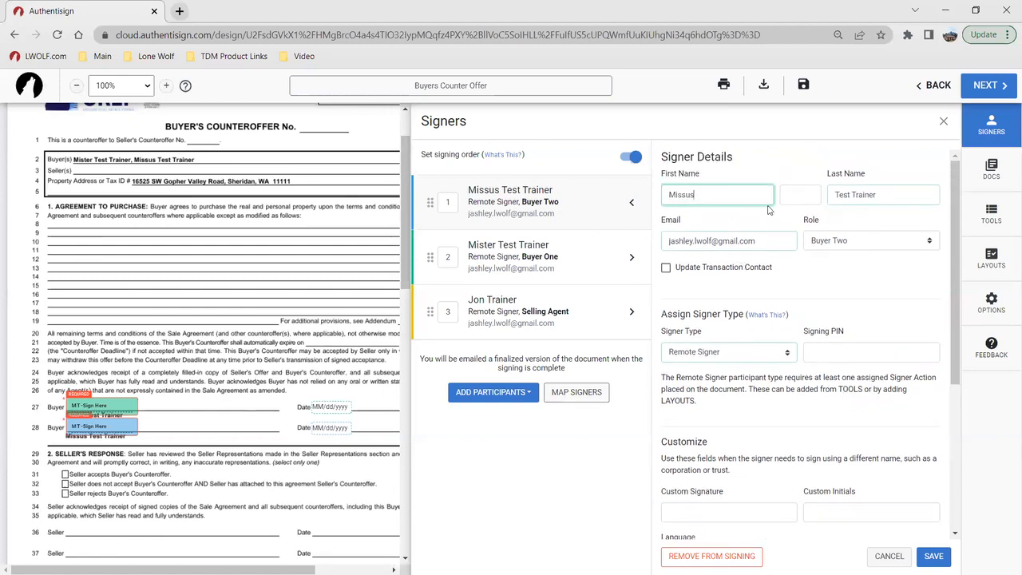
{"action": "scroll", "coordinate": [782, 386], "scroll_direction": "down", "scroll_amount": 1}
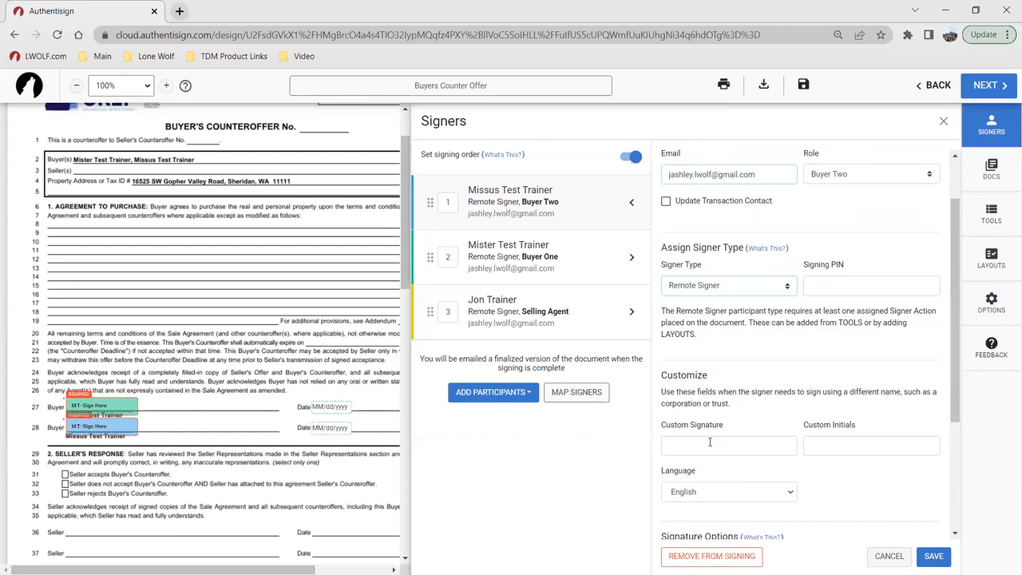
{"action": "left_click", "coordinate": [934, 556]}
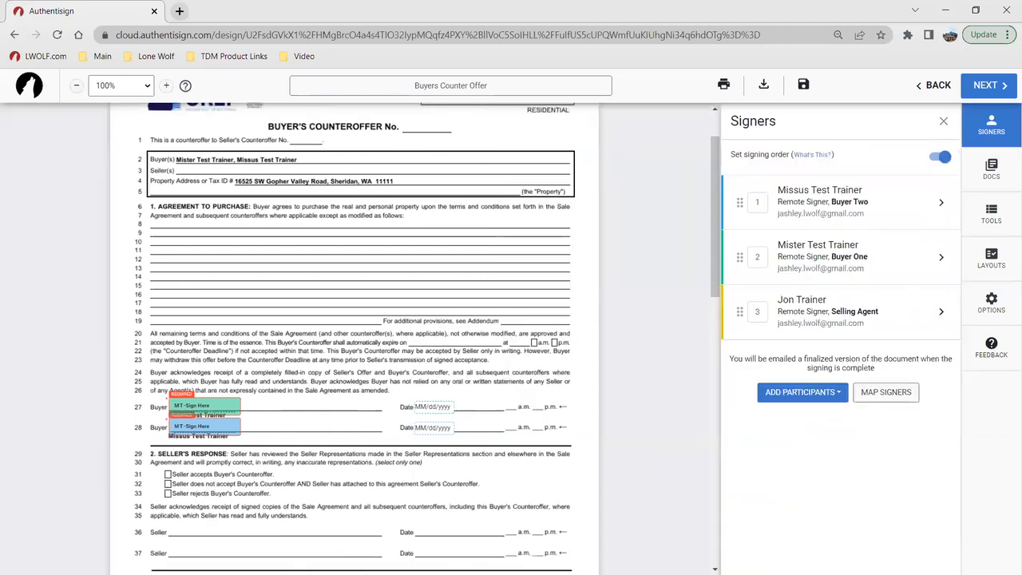
Step: Reorder the signing documents so that Exclusive Right to Represent comes before Buyers Counter Offer 2 - 123
{"action": "left_click", "coordinate": [992, 166]}
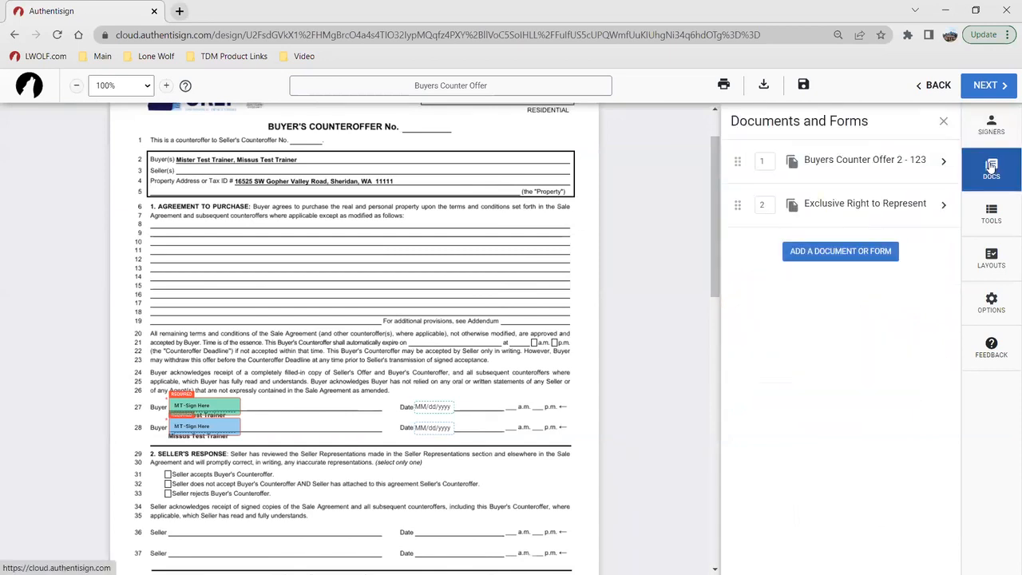
{"action": "left_click", "coordinate": [920, 168]}
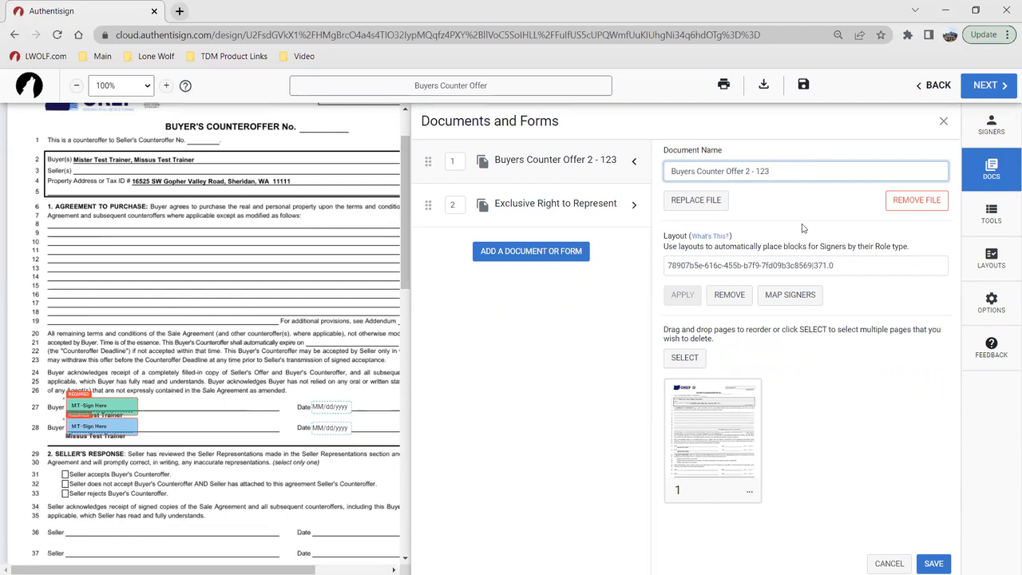
{"action": "left_click_drag", "start_coordinate": [425, 203], "coordinate": [425, 161]}
Step: Add a markup text box reading "Lone Wolf Technologies" on the Brokerage Firm line of the Exclusive Right to Represent contract
{"action": "left_click", "coordinate": [993, 220]}
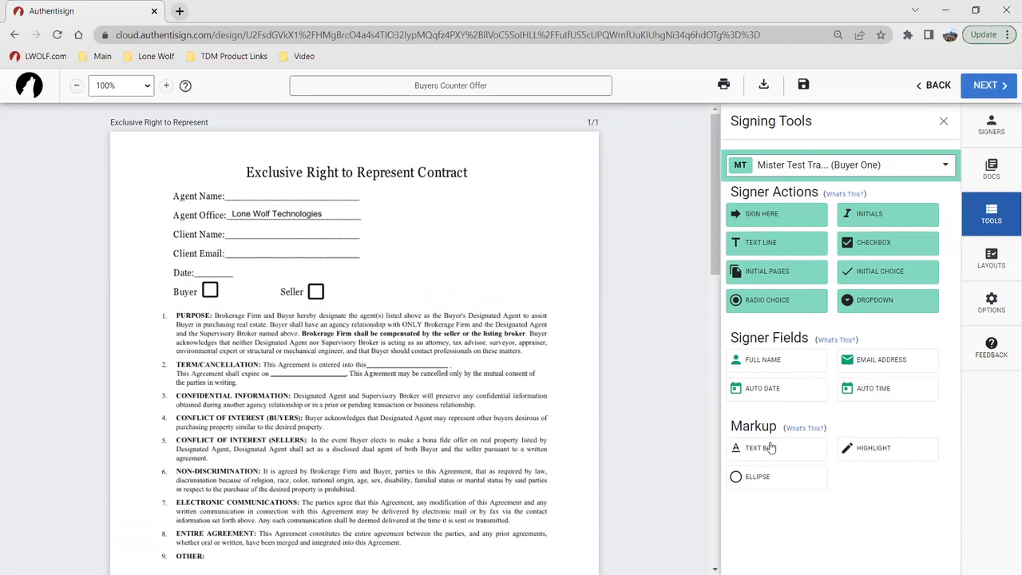
{"action": "left_click", "coordinate": [278, 217]}
{"action": "scroll", "coordinate": [449, 364], "scroll_direction": "down", "scroll_amount": 5}
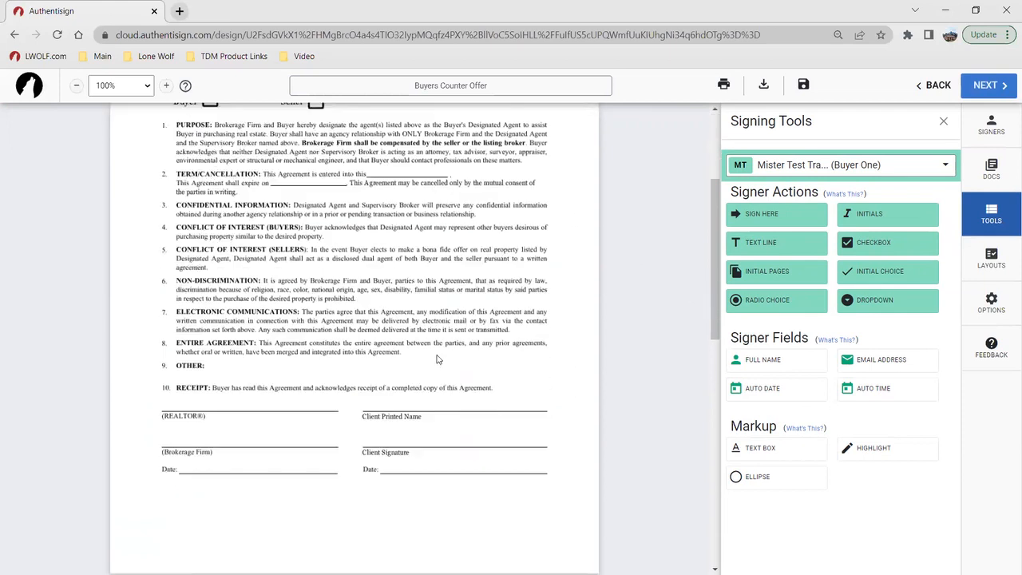
{"action": "scroll", "coordinate": [284, 296], "scroll_direction": "up", "scroll_amount": 1}
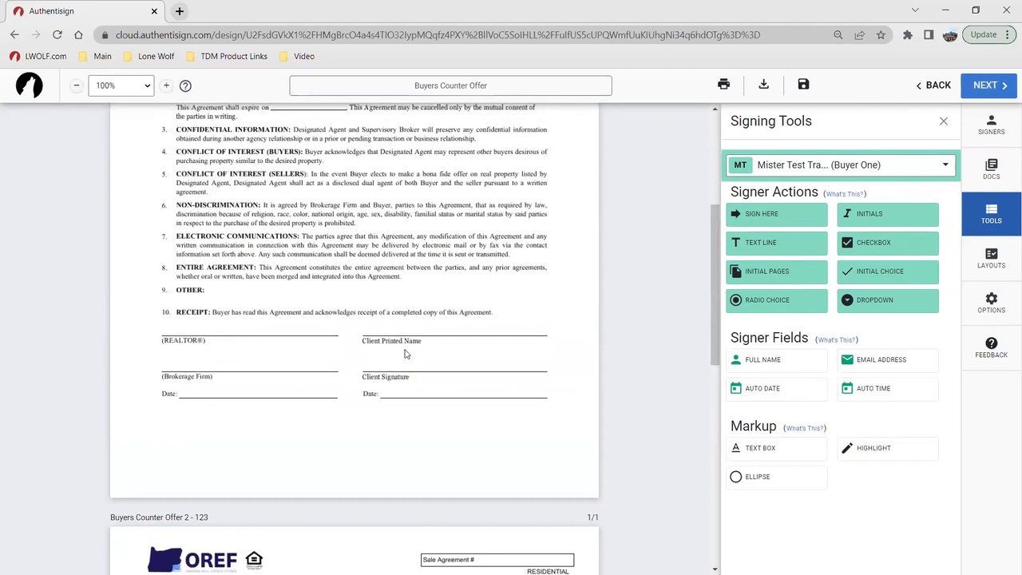
{"action": "left_click", "coordinate": [759, 448]}
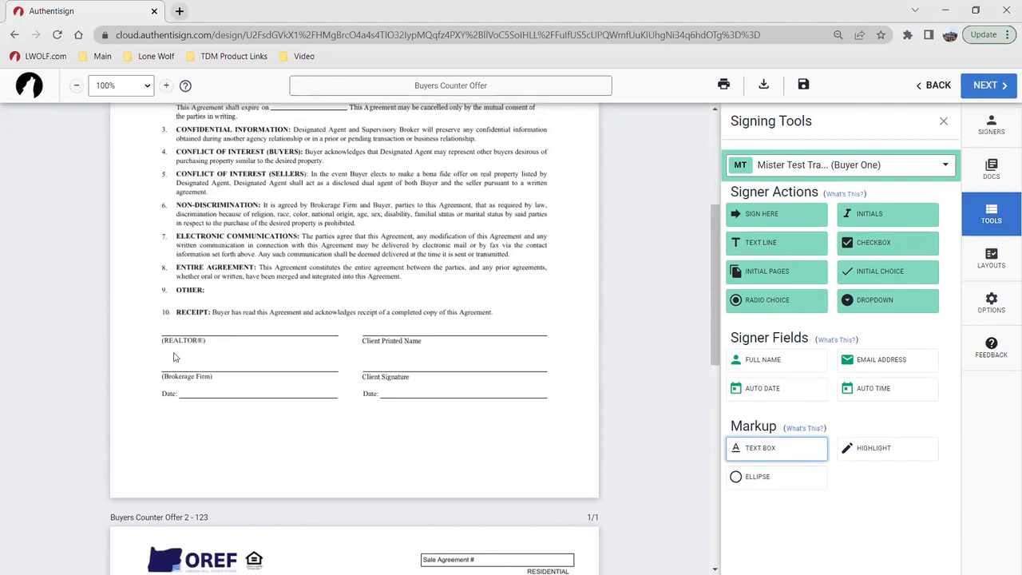
{"action": "left_click", "coordinate": [173, 363]}
{"action": "left_click_drag", "start_coordinate": [192, 356], "coordinate": [182, 363]}
{"action": "left_click", "coordinate": [182, 363]}
{"action": "type", "text": "Lon"}
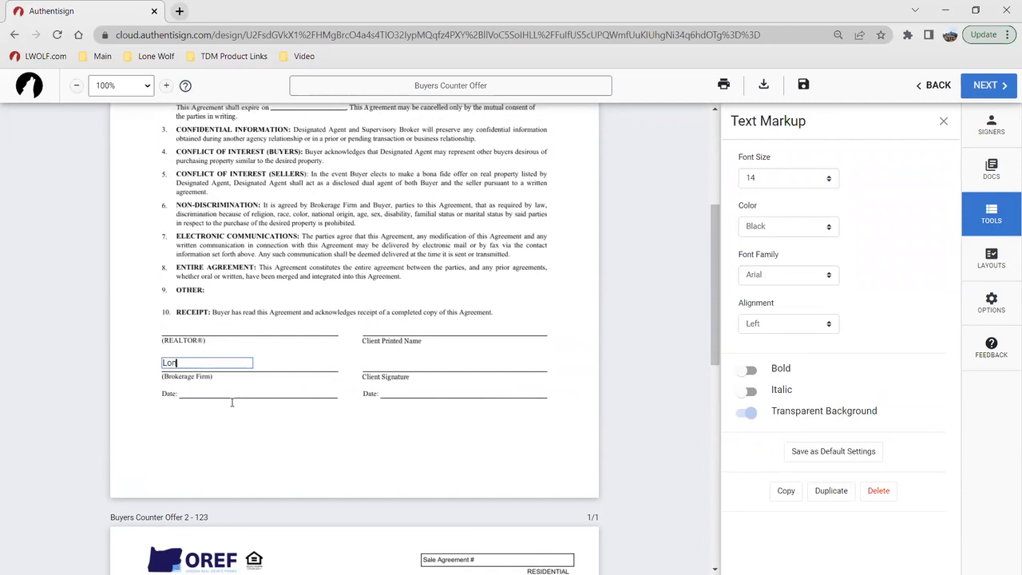
{"action": "type", "text": "e Wolf Technologies"}
{"action": "left_click", "coordinate": [307, 435]}
Step: Place Buyer One's full name, email address and auto date fields on the contract's Client Name, Client Email and Date lines
{"action": "scroll", "coordinate": [319, 399], "scroll_direction": "up", "scroll_amount": 2}
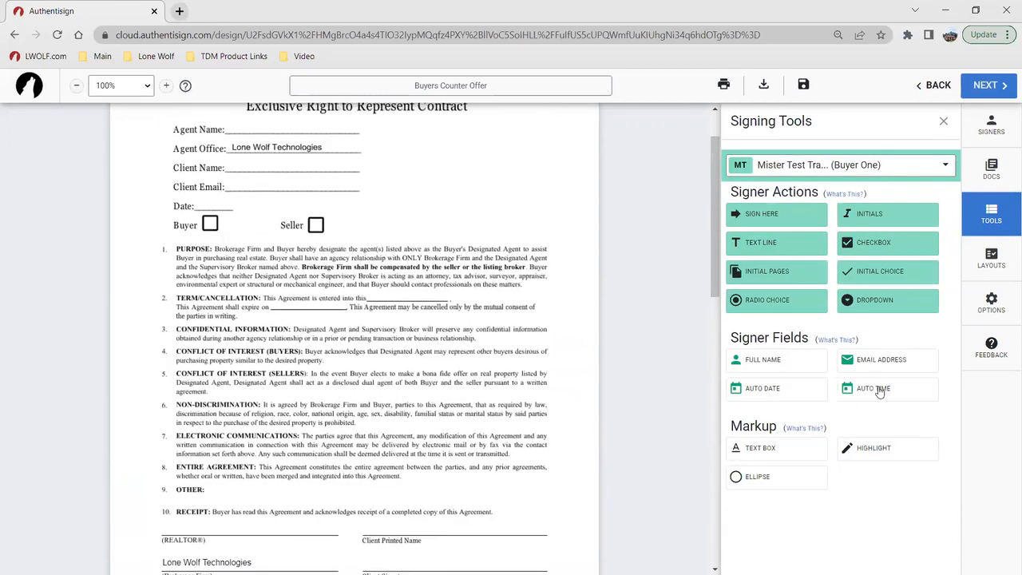
{"action": "scroll", "coordinate": [476, 347], "scroll_direction": "up", "scroll_amount": 1}
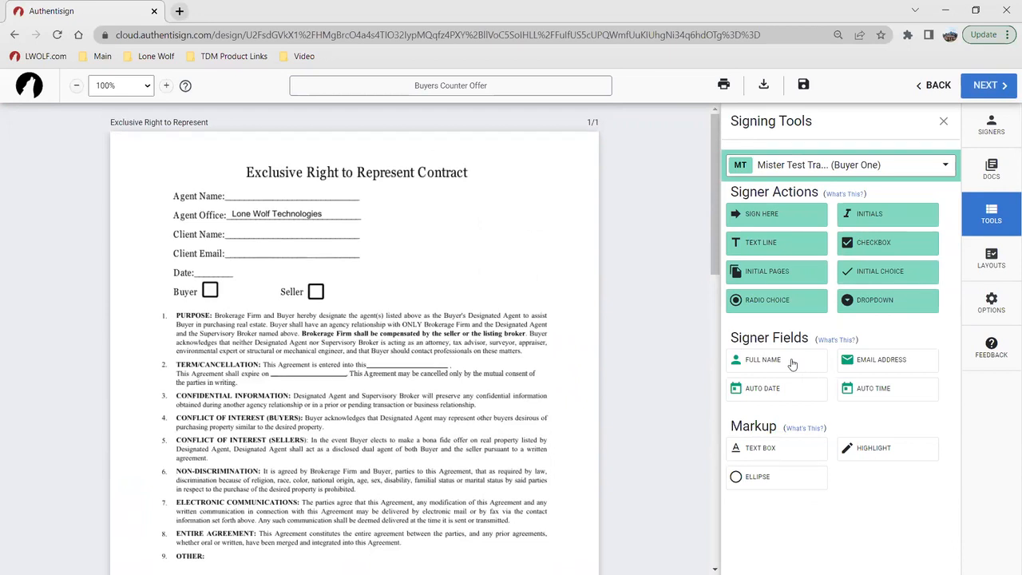
{"action": "left_click_drag", "start_coordinate": [792, 365], "coordinate": [295, 233]}
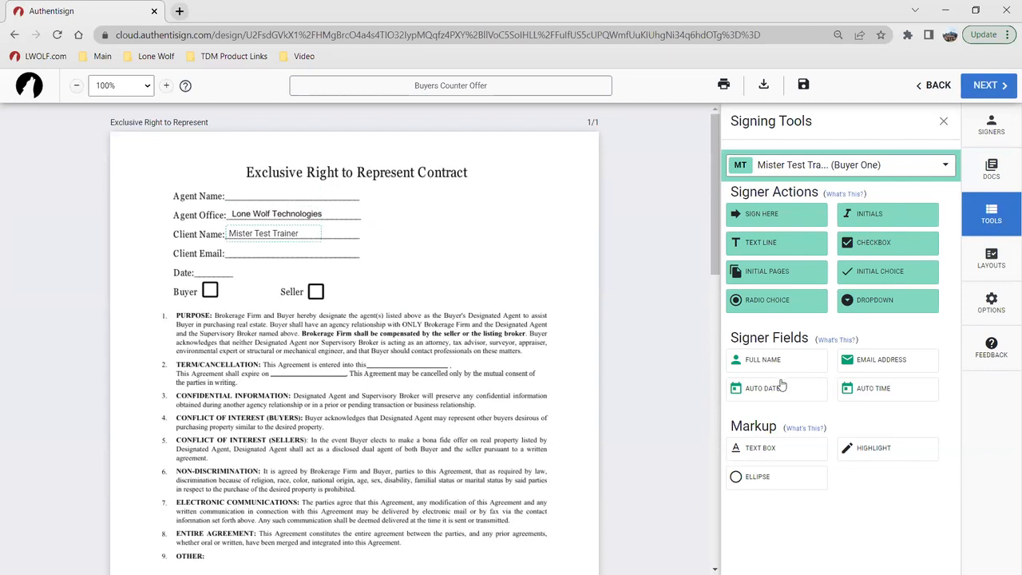
{"action": "left_click_drag", "start_coordinate": [800, 392], "coordinate": [216, 272]}
{"action": "left_click", "coordinate": [879, 361]}
{"action": "left_click_drag", "start_coordinate": [343, 303], "coordinate": [260, 254]}
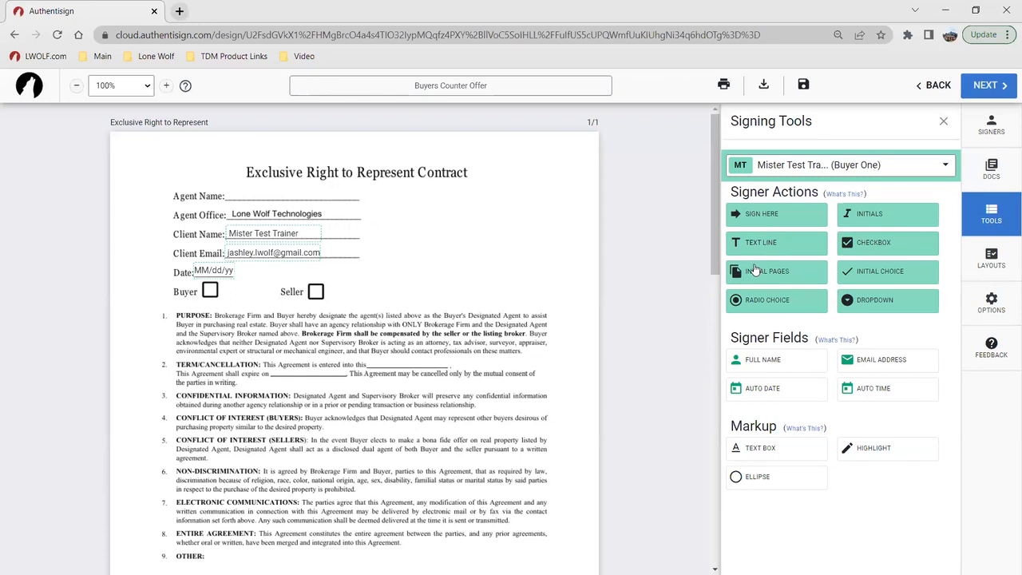
Step: Place a signature block for Buyer One on the Client Signature line and its date stamp on the client Date line
{"action": "left_click", "coordinate": [787, 221]}
{"action": "scroll", "coordinate": [445, 321], "scroll_direction": "down", "scroll_amount": 2}
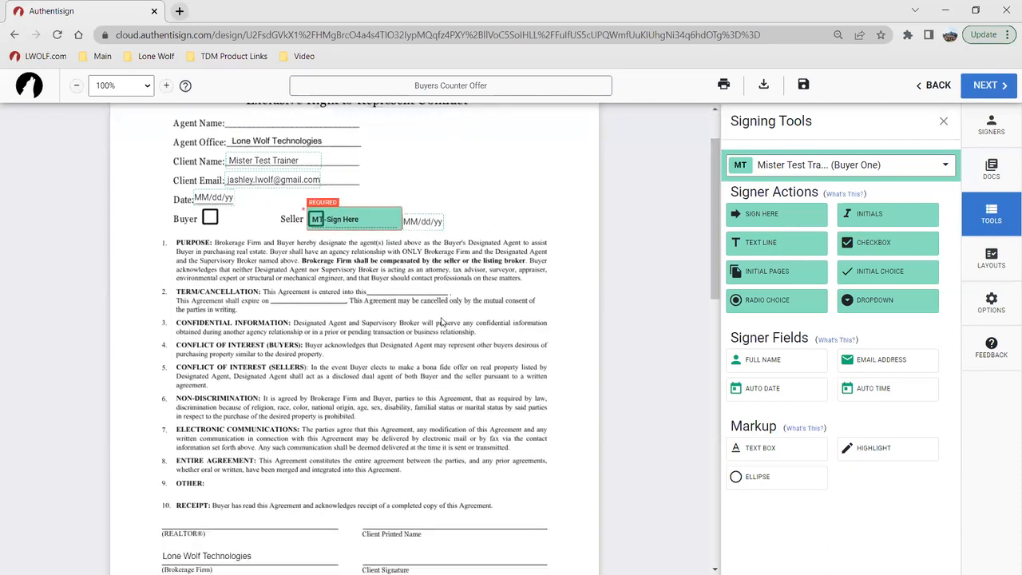
{"action": "left_click_drag", "start_coordinate": [361, 154], "coordinate": [381, 299]}
{"action": "left_click_drag", "start_coordinate": [411, 474], "coordinate": [414, 490]}
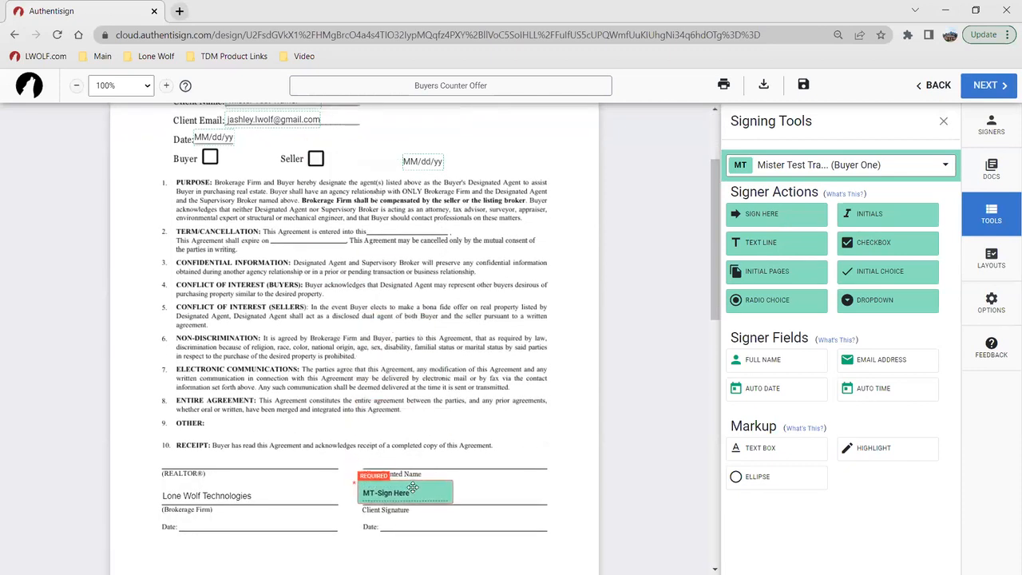
{"action": "left_click_drag", "start_coordinate": [416, 161], "coordinate": [411, 523]}
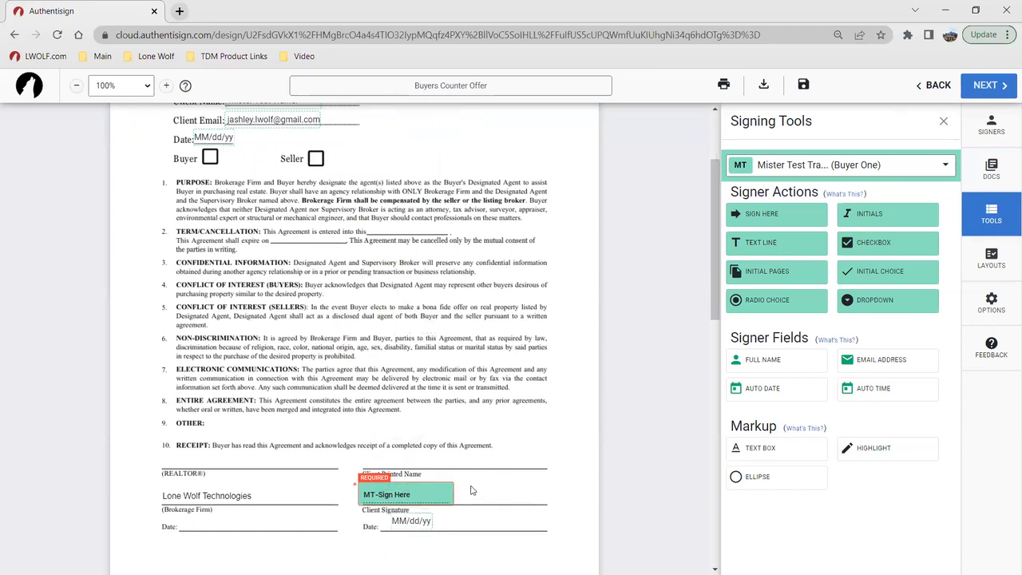
Step: Try a name block on the Client Printed Name line for Buyer One's signature, and delete the signature block
{"action": "left_click", "coordinate": [416, 496]}
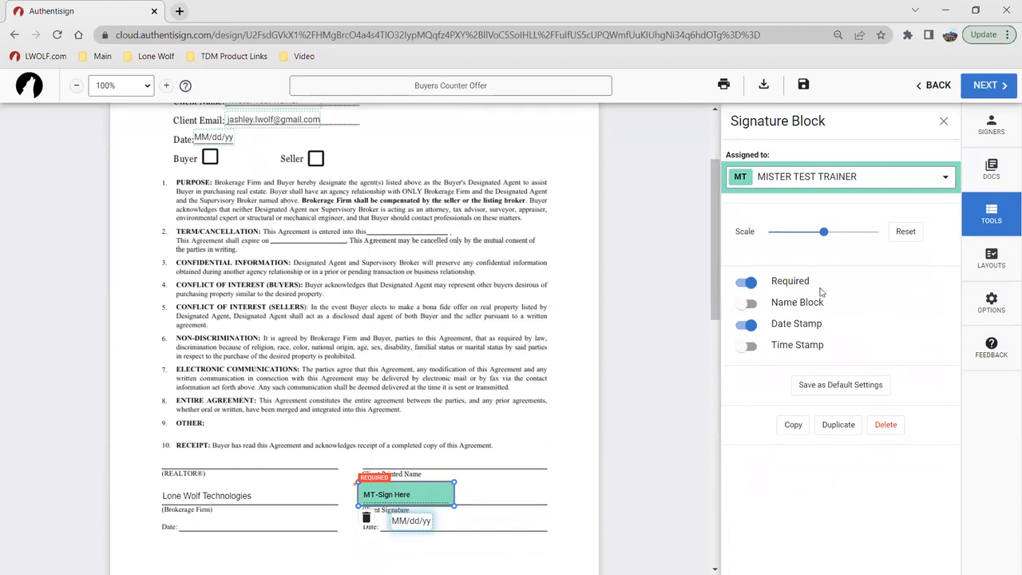
{"action": "left_click", "coordinate": [744, 304]}
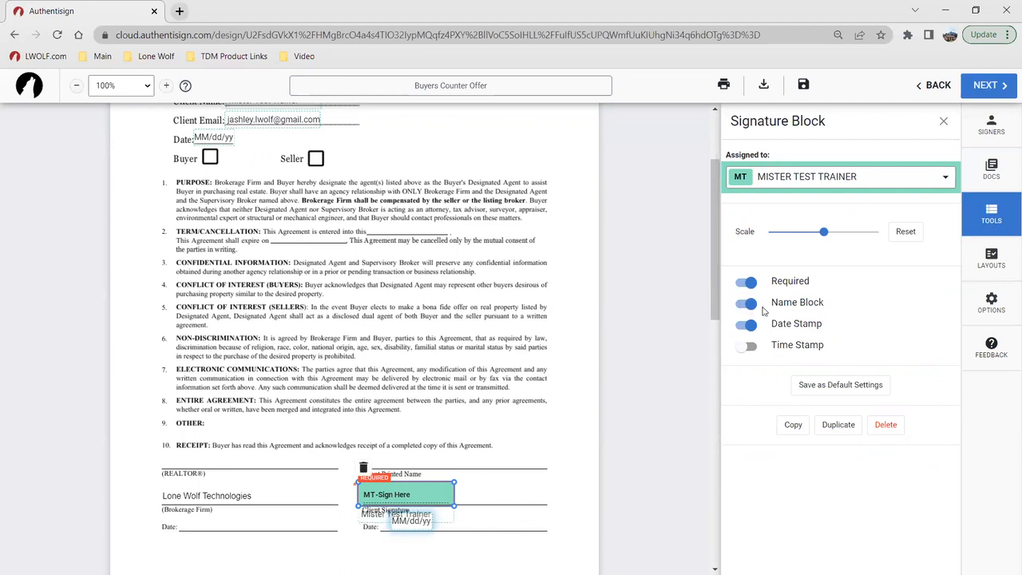
{"action": "mouse_move", "coordinate": [372, 520]}
{"action": "left_mouse_down"}
{"action": "mouse_move", "coordinate": [380, 462]}
{"action": "mouse_move", "coordinate": [414, 461]}
{"action": "left_mouse_up"}
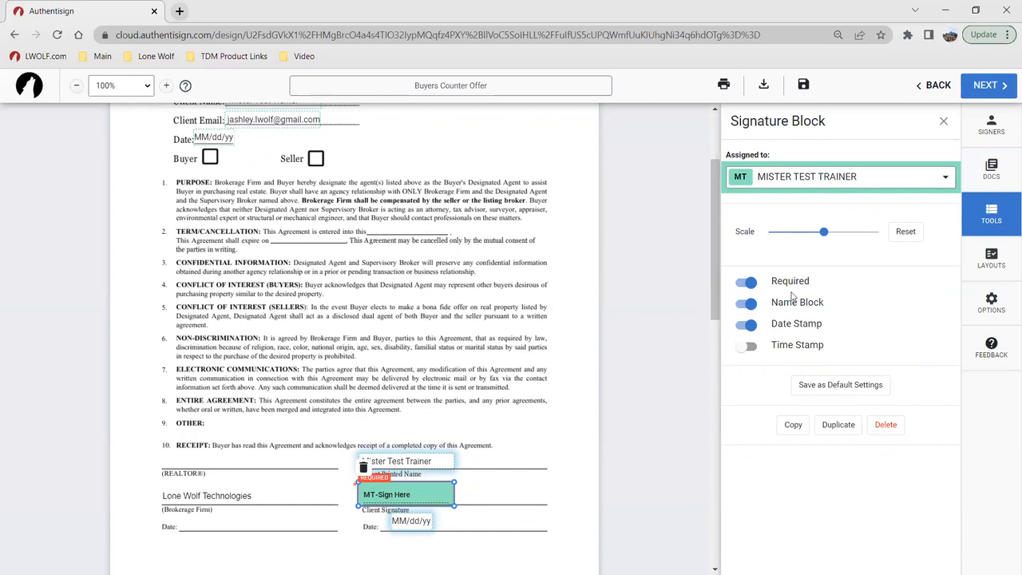
{"action": "left_click", "coordinate": [747, 303]}
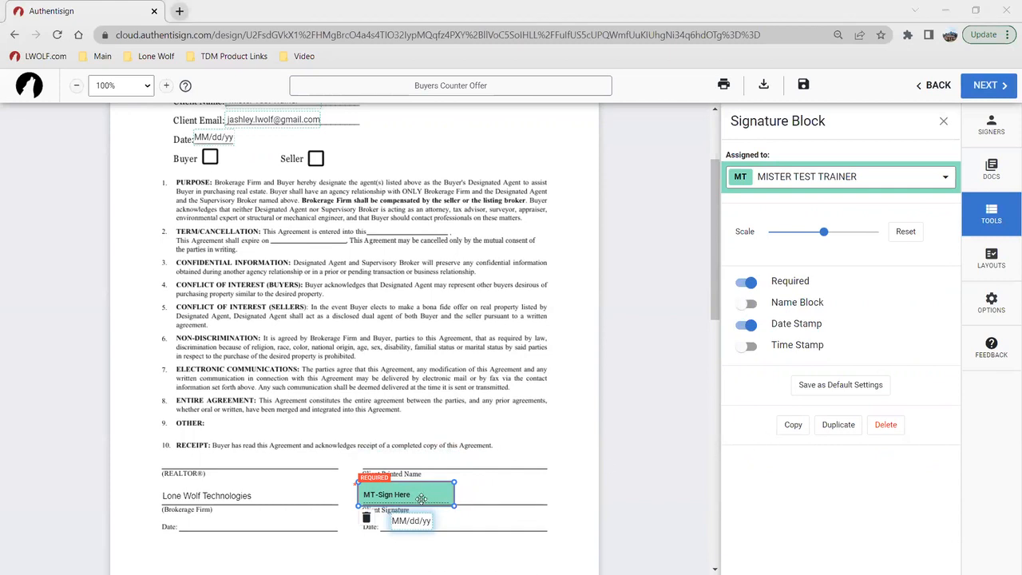
{"action": "left_click", "coordinate": [366, 518]}
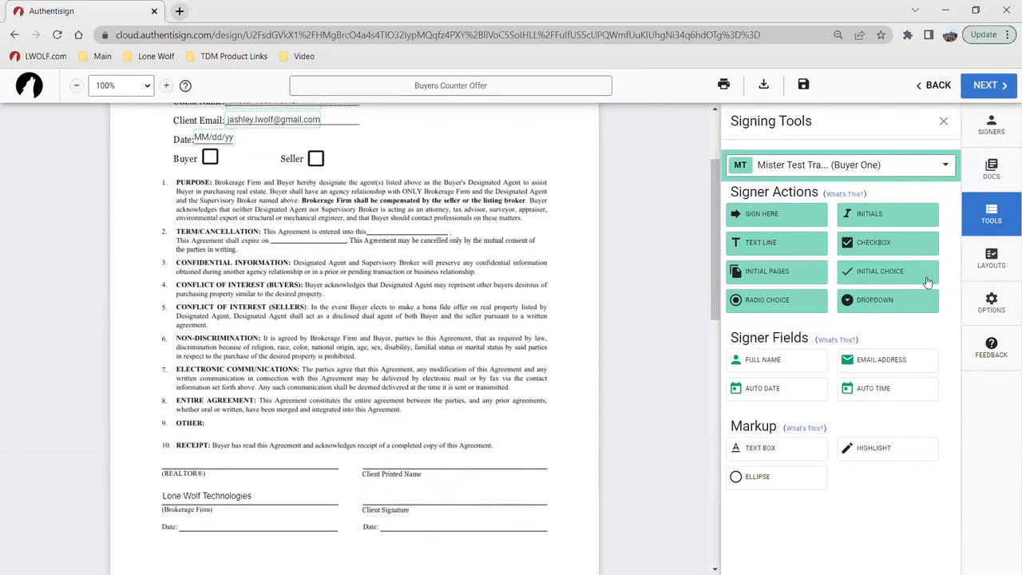
Step: Insert signature blocks for all signers and move those of Buyer One and Buyer Two side by side onto the Client Signature line
{"action": "left_click", "coordinate": [862, 164]}
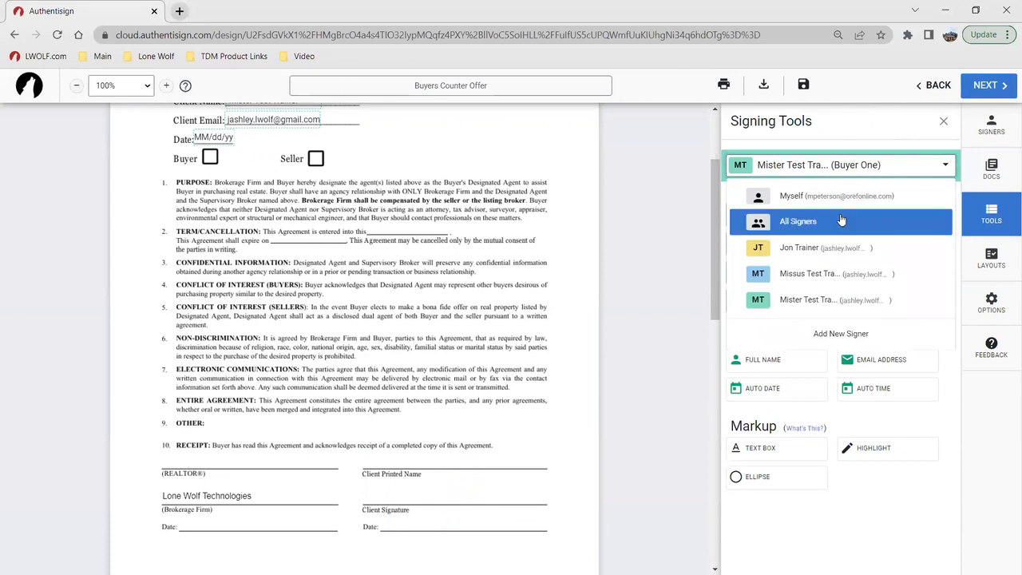
{"action": "left_click", "coordinate": [771, 217]}
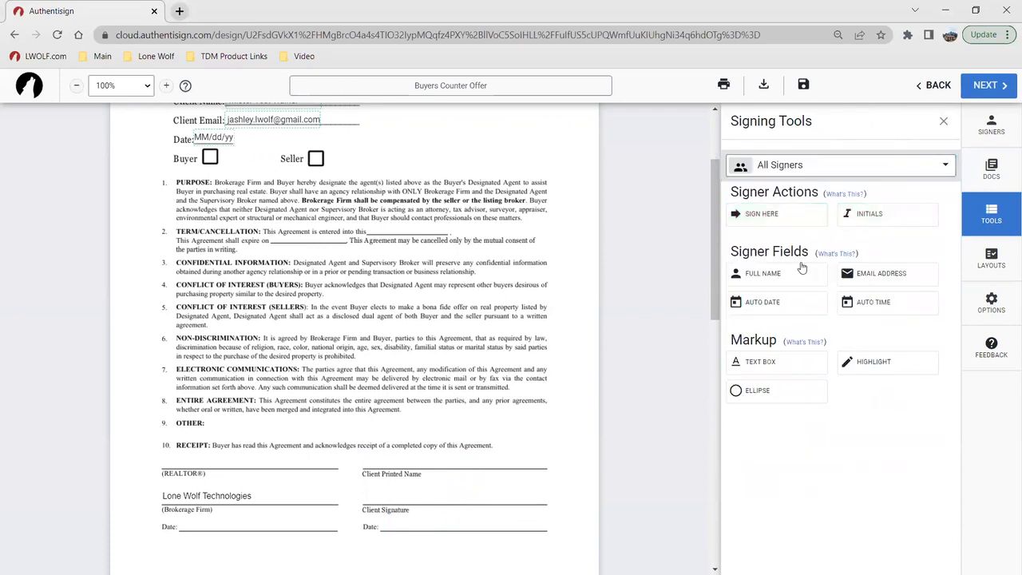
{"action": "left_click", "coordinate": [767, 224]}
{"action": "mouse_move", "coordinate": [350, 361]}
{"action": "left_mouse_down"}
{"action": "mouse_move", "coordinate": [479, 445]}
{"action": "mouse_move", "coordinate": [501, 496]}
{"action": "left_mouse_up"}
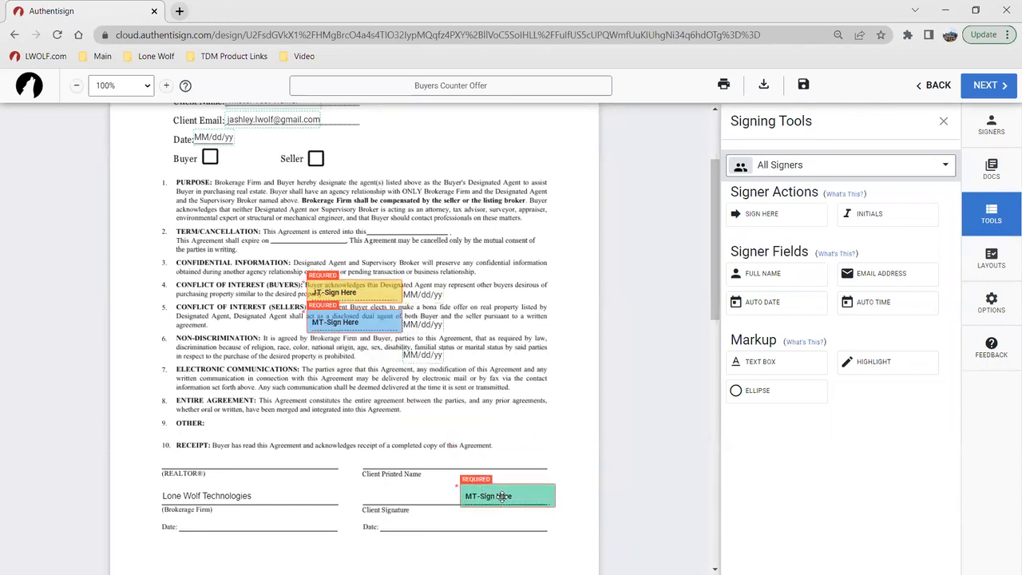
{"action": "mouse_move", "coordinate": [343, 315]}
{"action": "left_mouse_down"}
{"action": "mouse_move", "coordinate": [343, 399]}
{"action": "mouse_move", "coordinate": [398, 488]}
{"action": "left_mouse_up"}
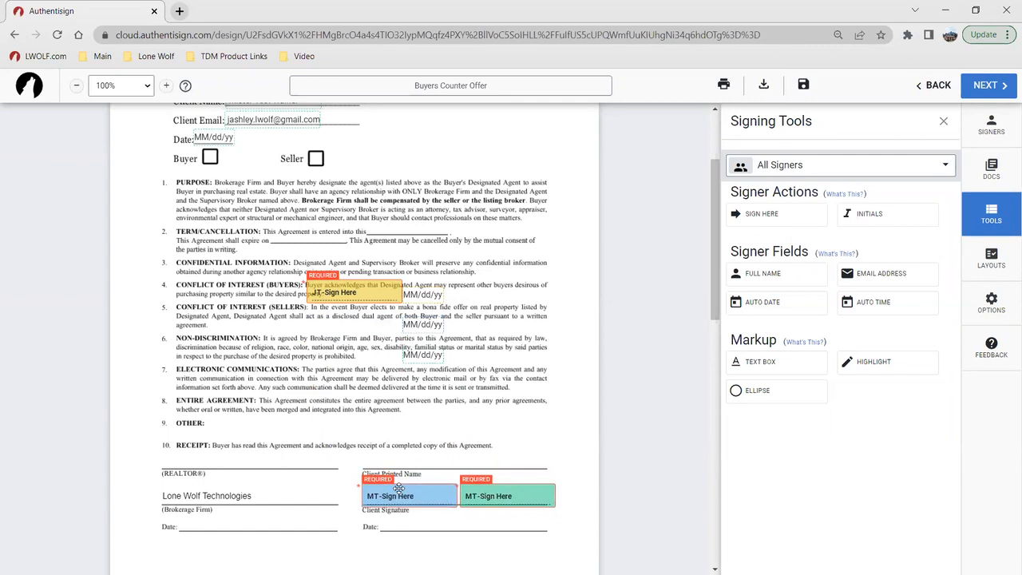
Step: Move both buyers' date stamps onto the client Date line and delete the selling agent's signature block
{"action": "left_click_drag", "start_coordinate": [418, 355], "coordinate": [508, 521]}
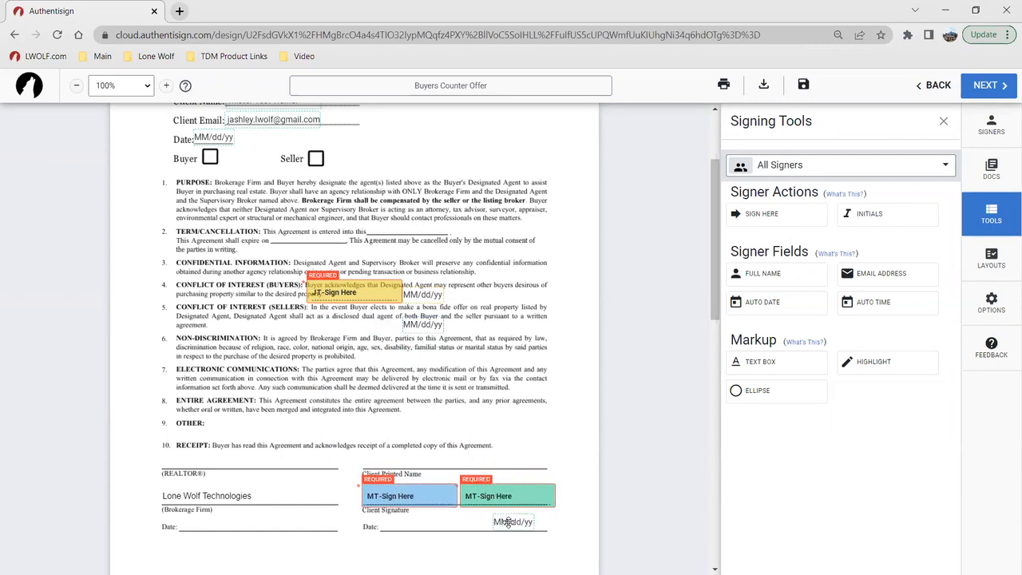
{"action": "left_click_drag", "start_coordinate": [424, 321], "coordinate": [424, 521]}
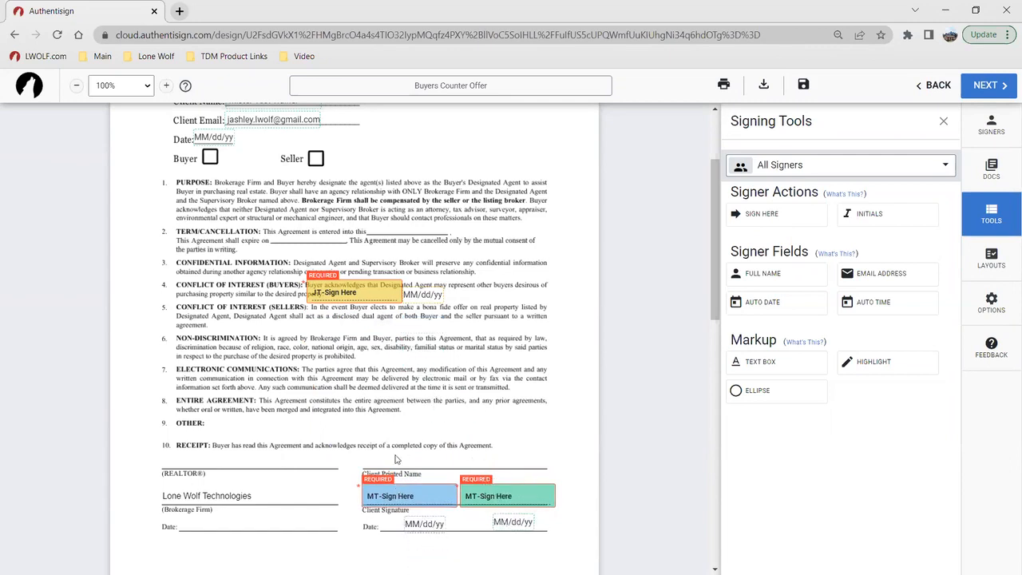
{"action": "left_click", "coordinate": [367, 292]}
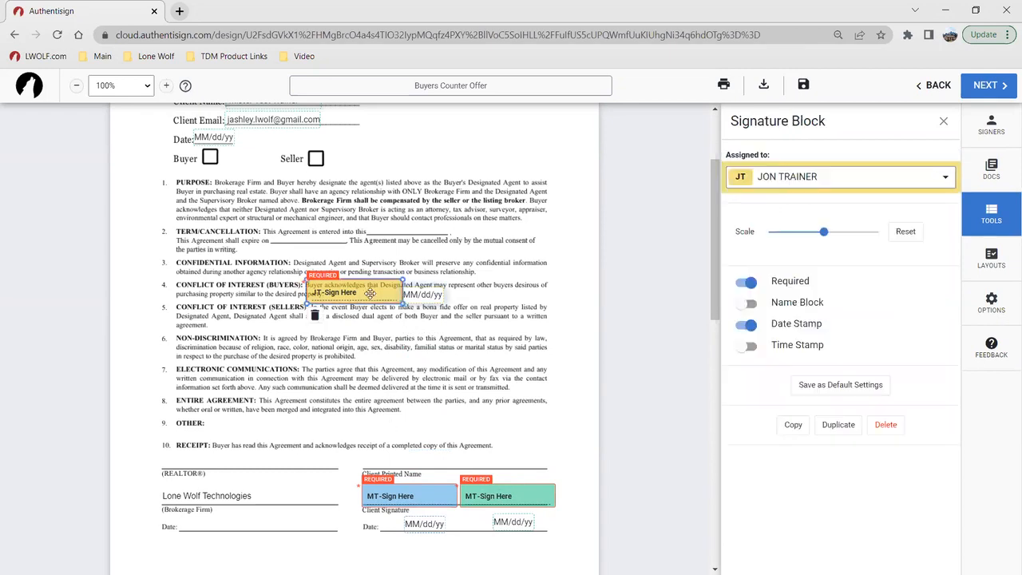
{"action": "left_click", "coordinate": [320, 320]}
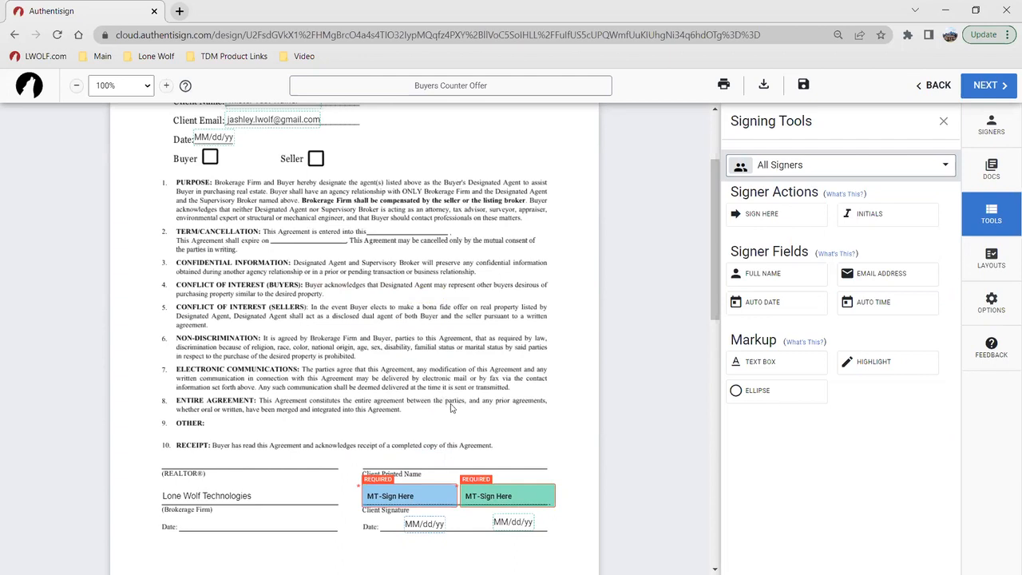
Step: Try a radio choice group for Buyer One beside the Seller box, extending it to four radio buttons
{"action": "left_click", "coordinate": [815, 178]}
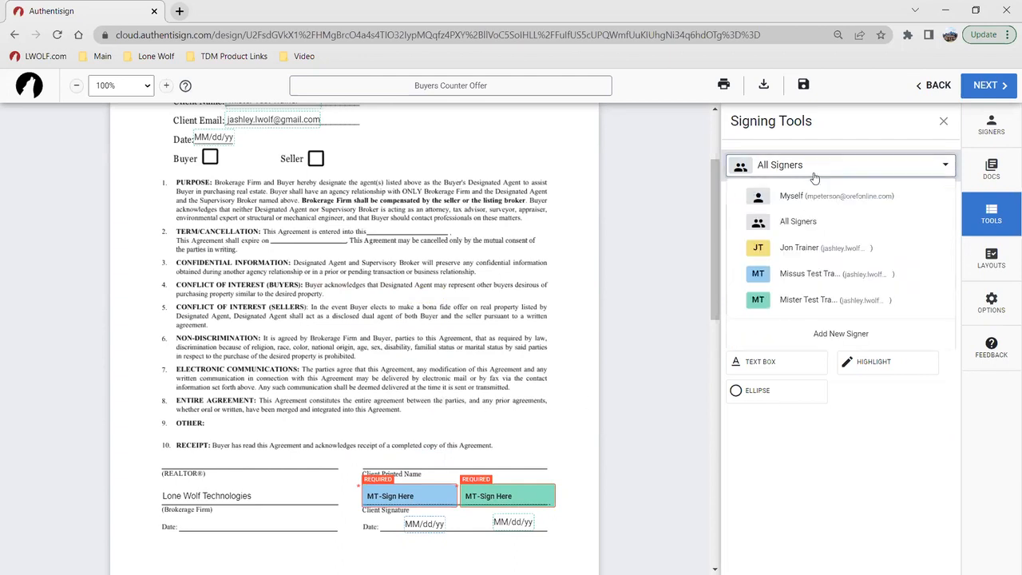
{"action": "left_click", "coordinate": [810, 299]}
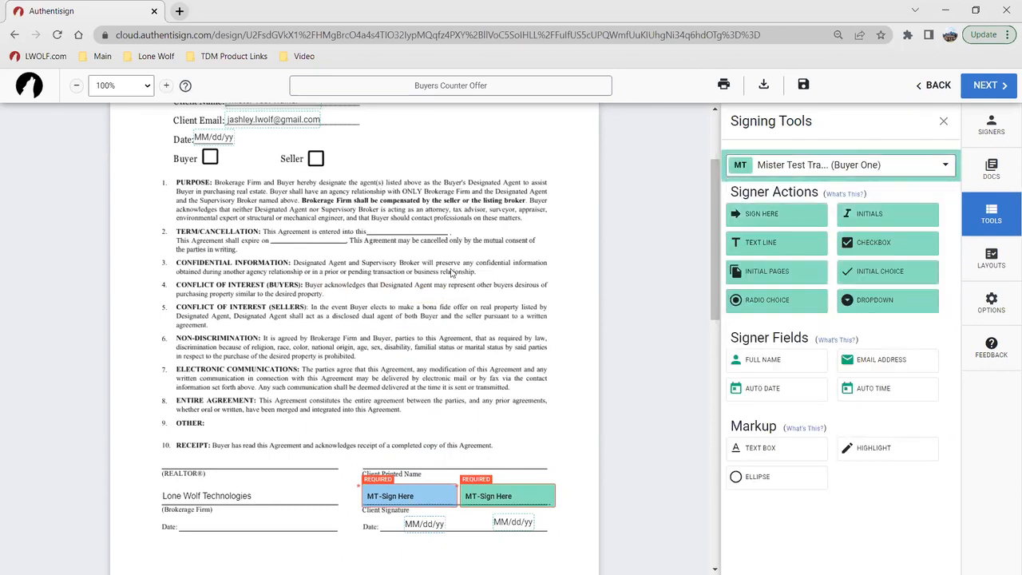
{"action": "scroll", "coordinate": [451, 271], "scroll_direction": "up", "scroll_amount": 2}
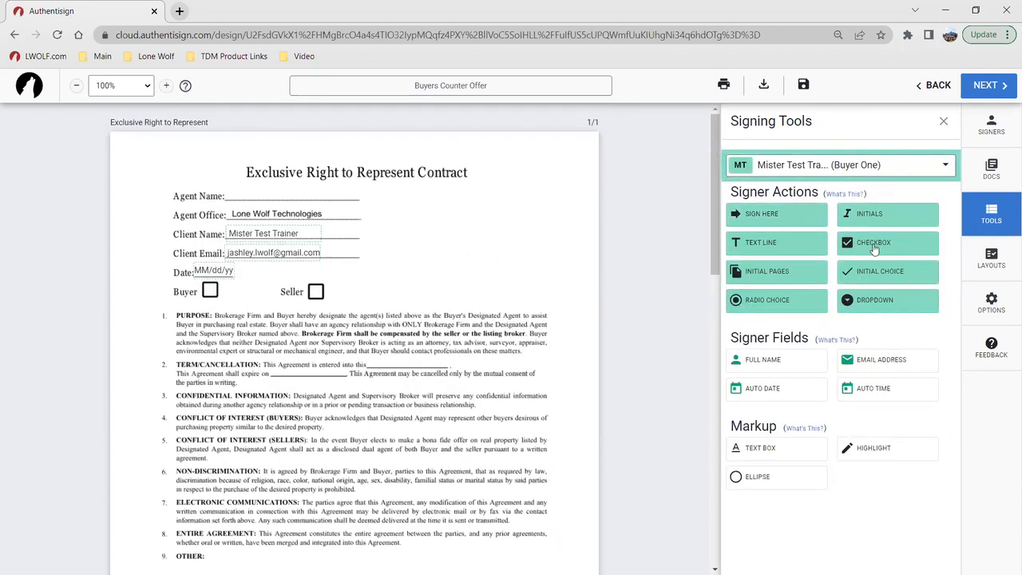
{"action": "left_click", "coordinate": [766, 301]}
{"action": "left_click_drag", "start_coordinate": [372, 310], "coordinate": [398, 285]}
{"action": "left_click", "coordinate": [399, 284]}
{"action": "left_click", "coordinate": [399, 304]}
{"action": "left_click", "coordinate": [399, 303]}
{"action": "left_click", "coordinate": [437, 303]}
{"action": "left_click", "coordinate": [403, 286]}
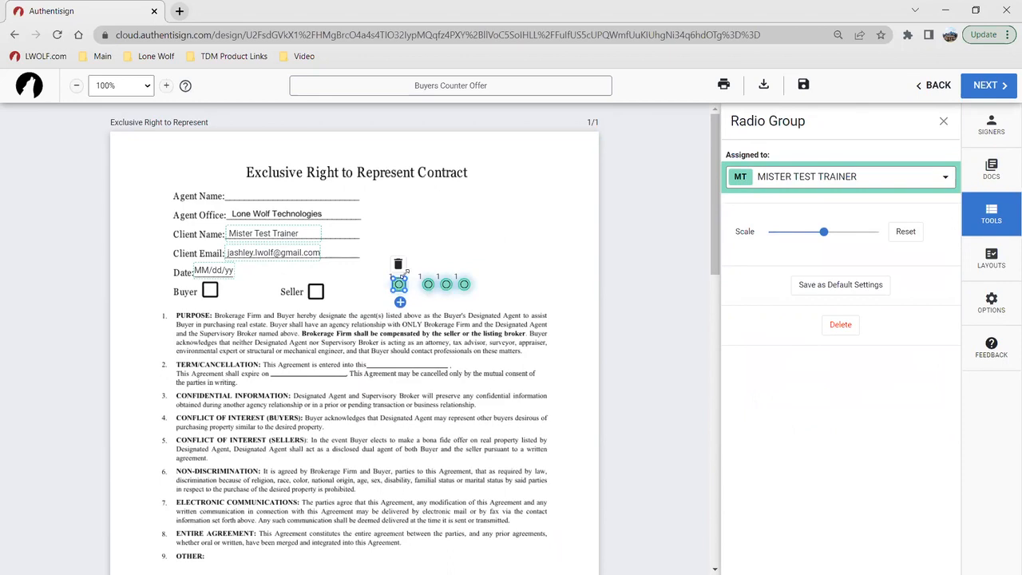
Step: Delete all four radio buttons of Buyer One's radio group
{"action": "left_click", "coordinate": [398, 264]}
{"action": "left_click", "coordinate": [429, 284]}
{"action": "left_click", "coordinate": [427, 263]}
{"action": "left_click", "coordinate": [445, 285]}
{"action": "left_click", "coordinate": [446, 264]}
{"action": "left_click", "coordinate": [465, 283]}
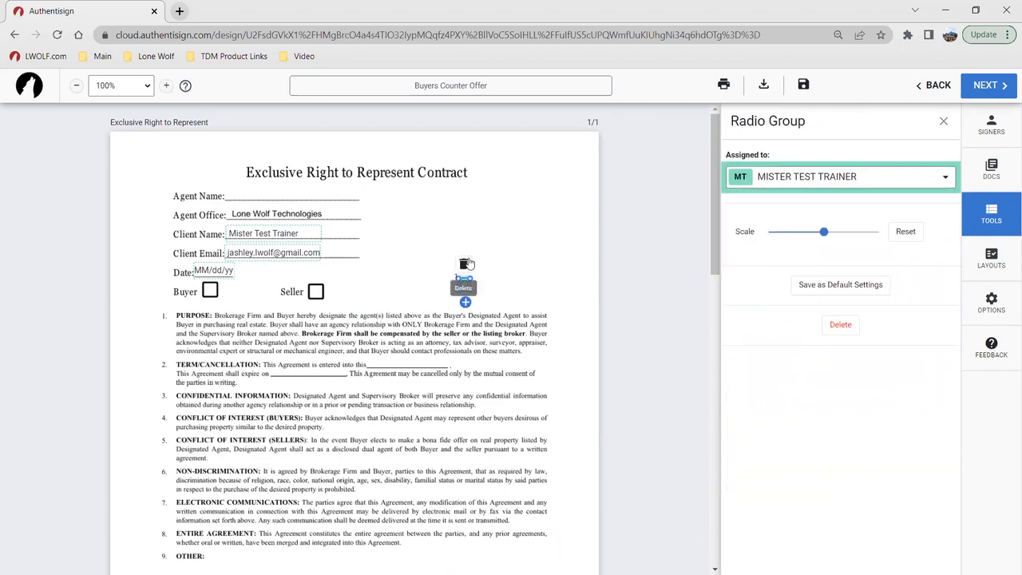
{"action": "left_click", "coordinate": [466, 264]}
Step: Add a checkbox for Buyer One, make it not required, and place it over the Seller box
{"action": "left_click_drag", "start_coordinate": [881, 246], "coordinate": [354, 287]}
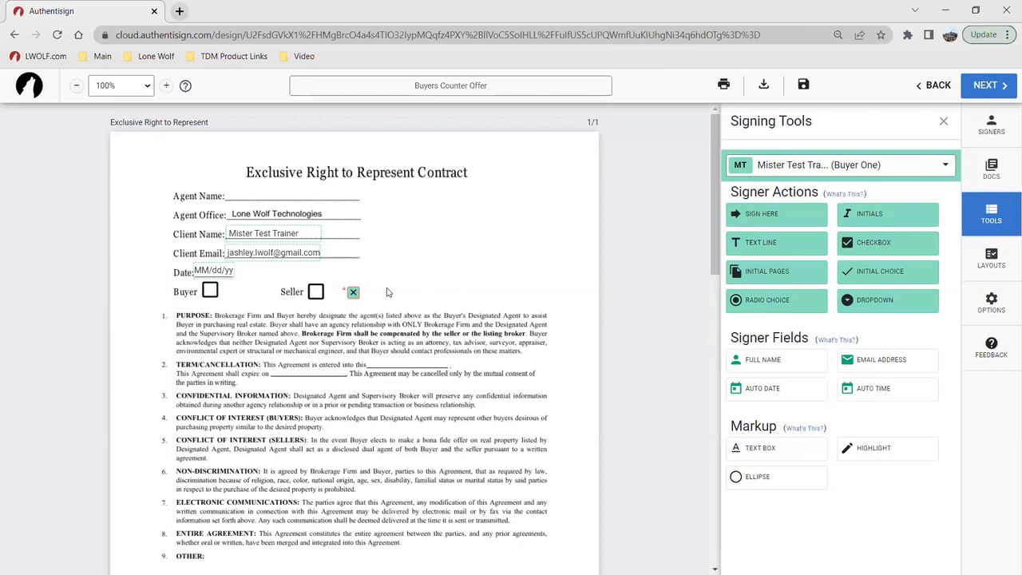
{"action": "left_click", "coordinate": [353, 291]}
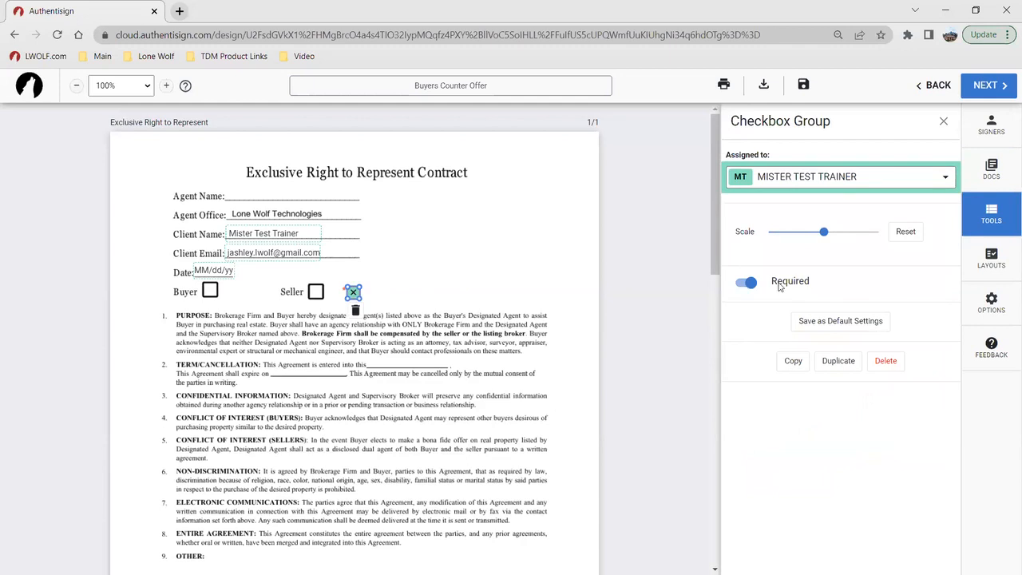
{"action": "left_click", "coordinate": [746, 283]}
{"action": "left_click_drag", "start_coordinate": [352, 292], "coordinate": [315, 292]}
{"action": "left_click", "coordinate": [380, 296]}
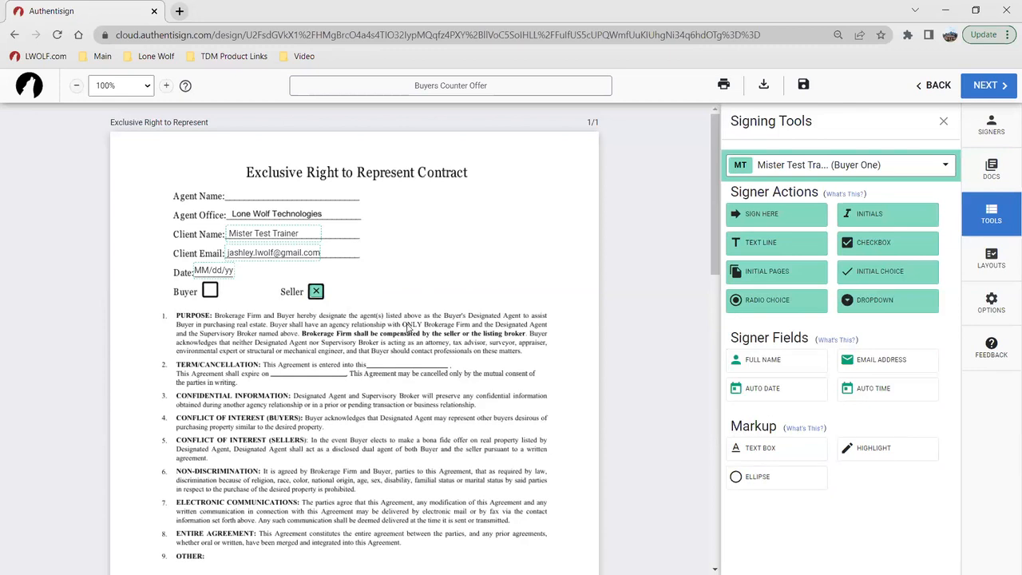
Step: Start a signature for Myself on the Exclusive Right to Represent Contract and compare the Styles, Draw and Upload options
{"action": "left_click", "coordinate": [776, 171]}
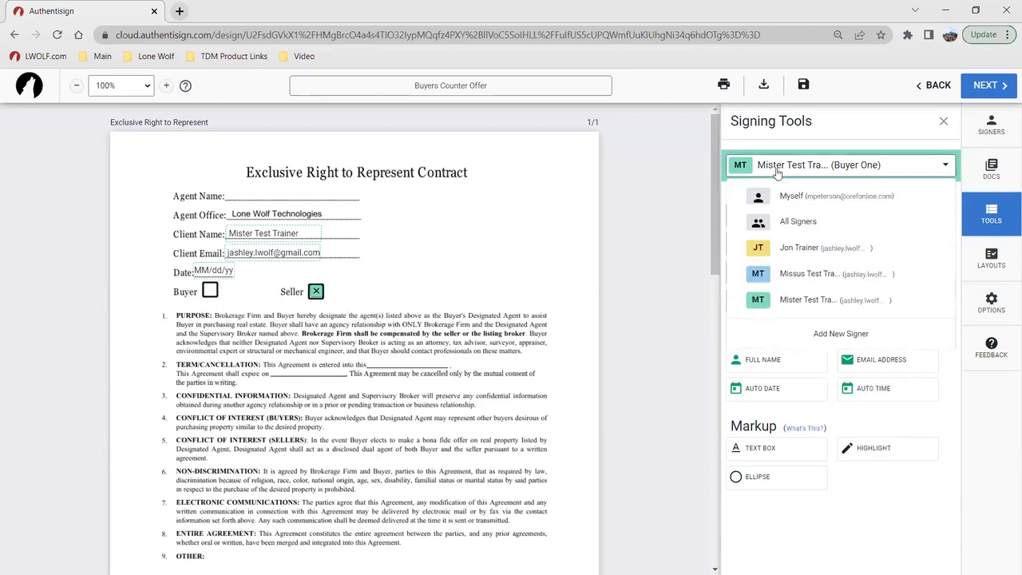
{"action": "left_click", "coordinate": [794, 198]}
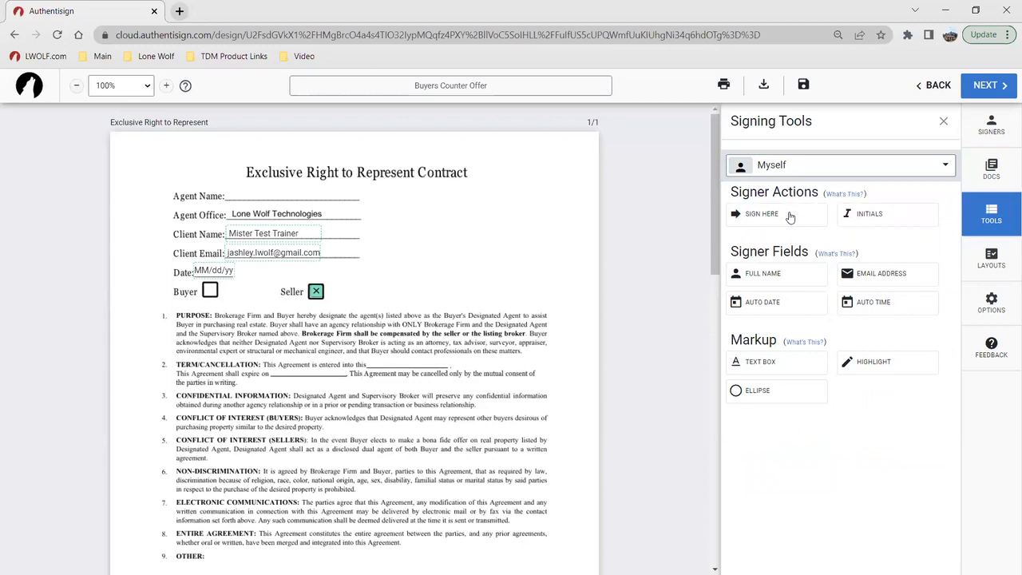
{"action": "scroll", "coordinate": [344, 406], "scroll_direction": "down", "scroll_amount": 3}
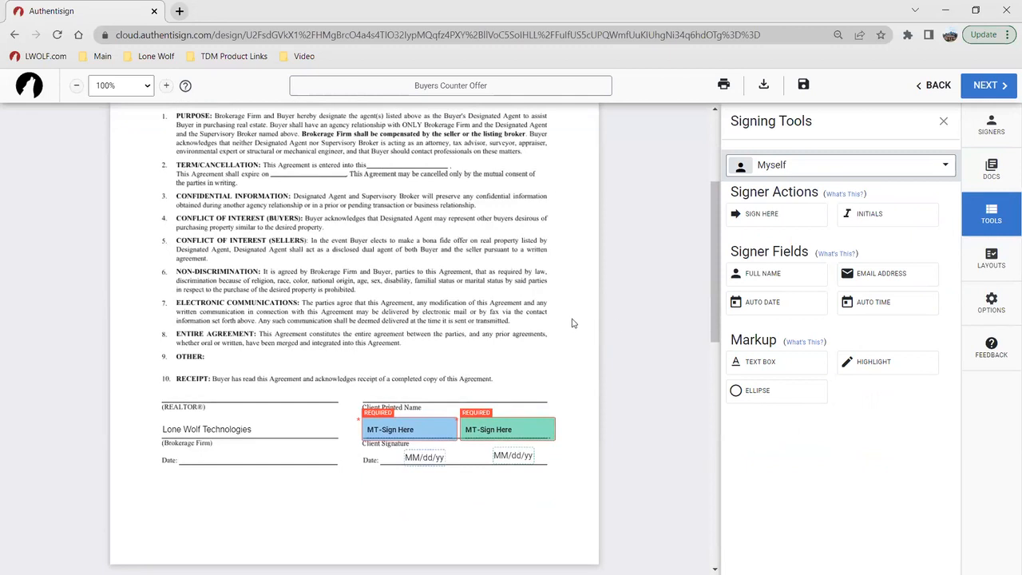
{"action": "left_click", "coordinate": [761, 223]}
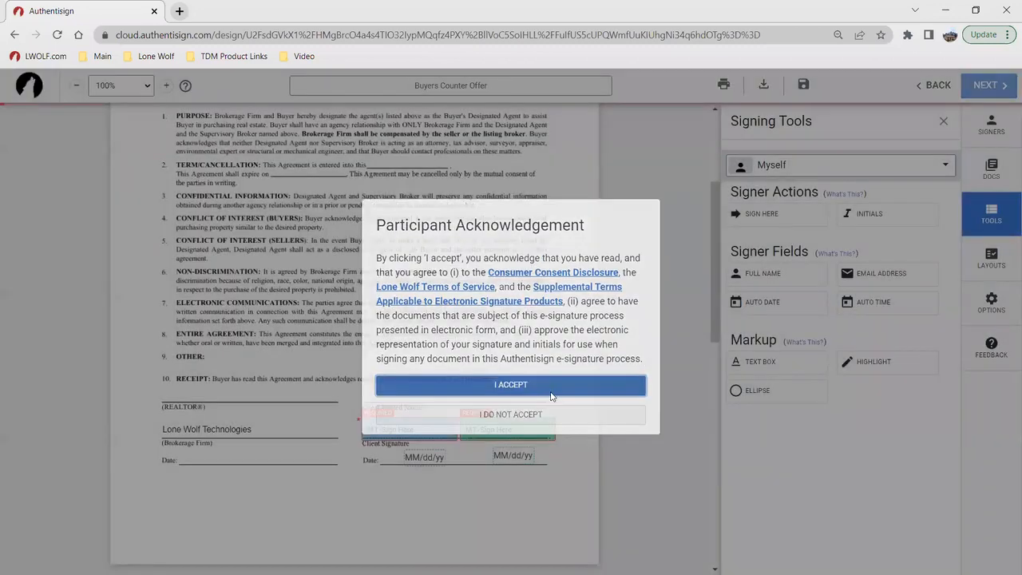
{"action": "left_click", "coordinate": [551, 387]}
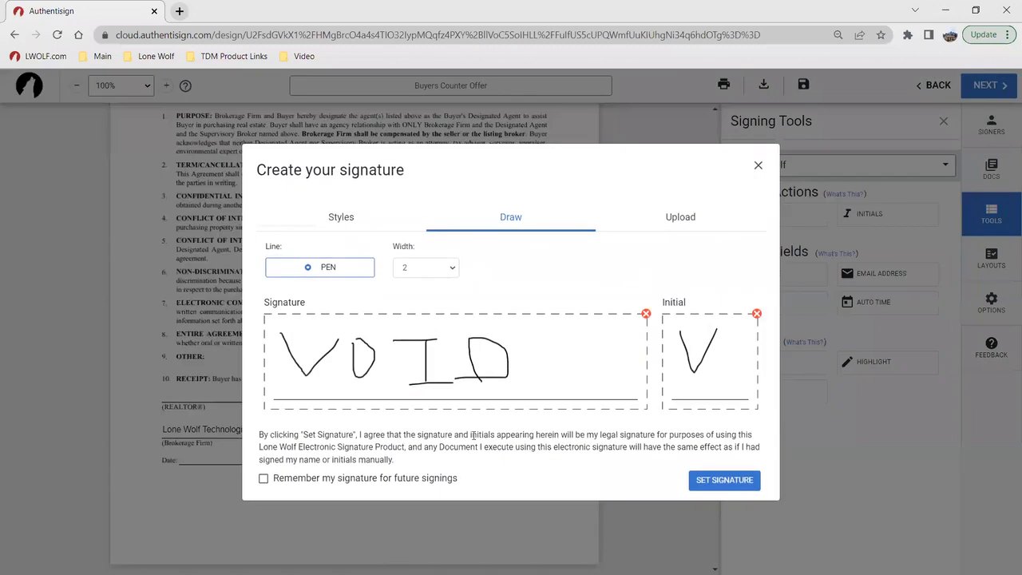
{"action": "left_click", "coordinate": [348, 220]}
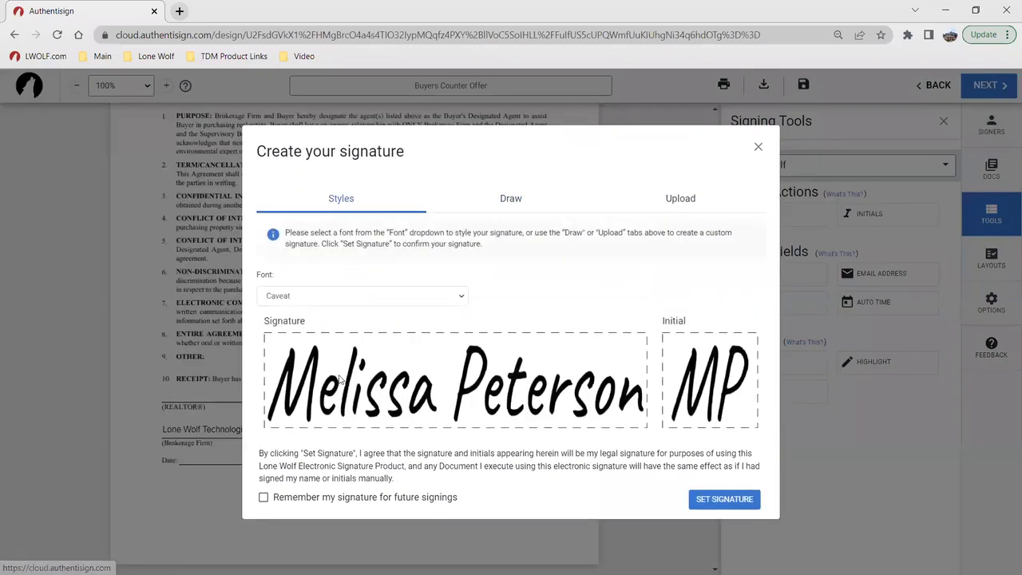
{"action": "left_click", "coordinate": [511, 199]}
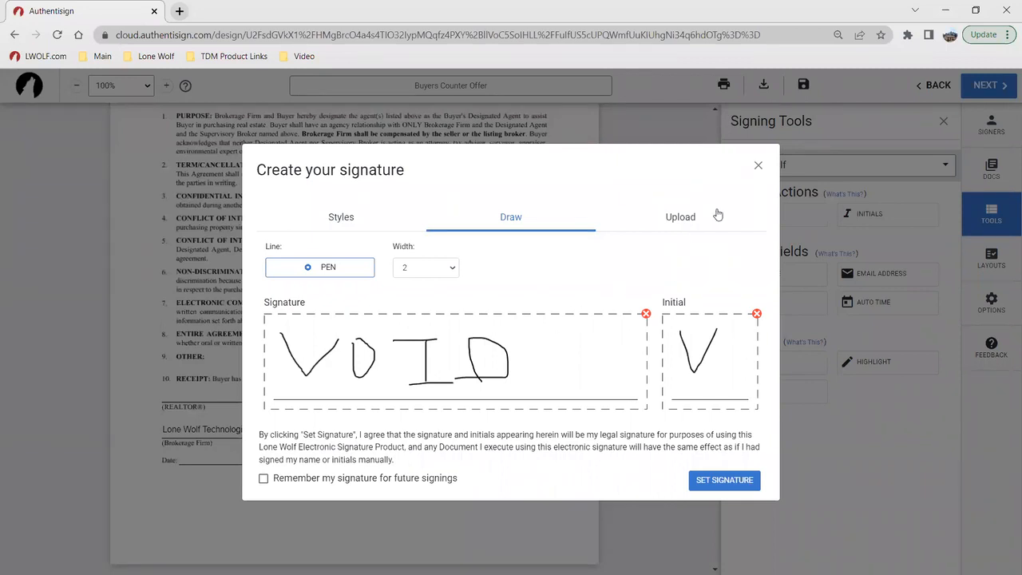
{"action": "left_click", "coordinate": [693, 218]}
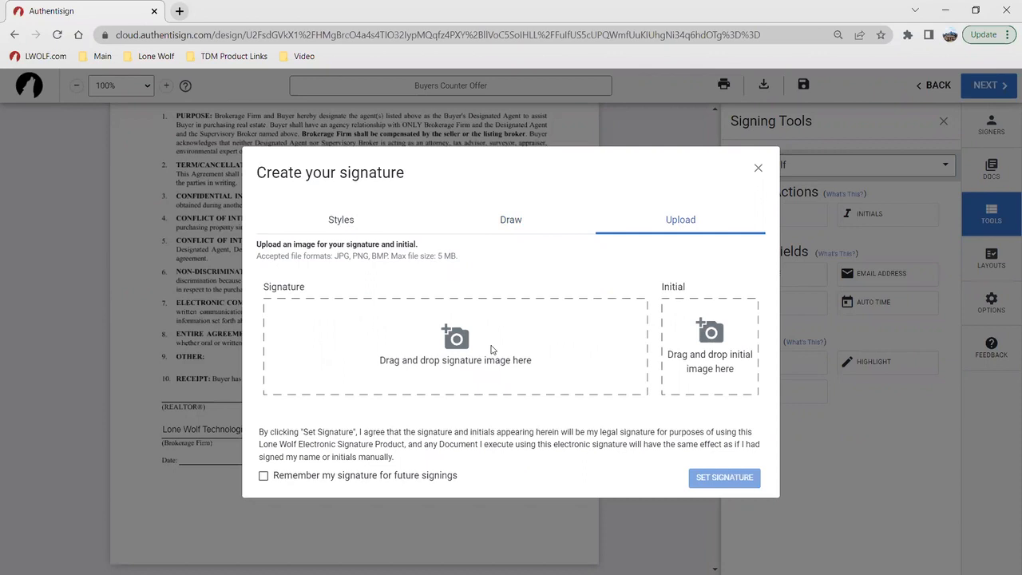
Step: Set the drawn VOID signature and place it on the REALTOR line, with its date stamp on the brokerage Date line
{"action": "left_click", "coordinate": [508, 221]}
{"action": "left_click", "coordinate": [706, 479]}
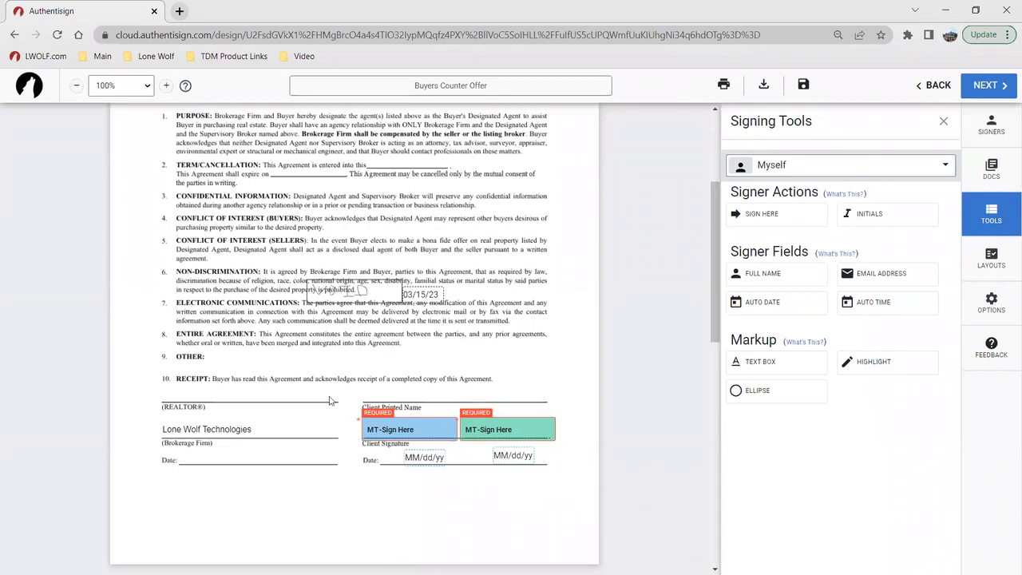
{"action": "left_click", "coordinate": [221, 396]}
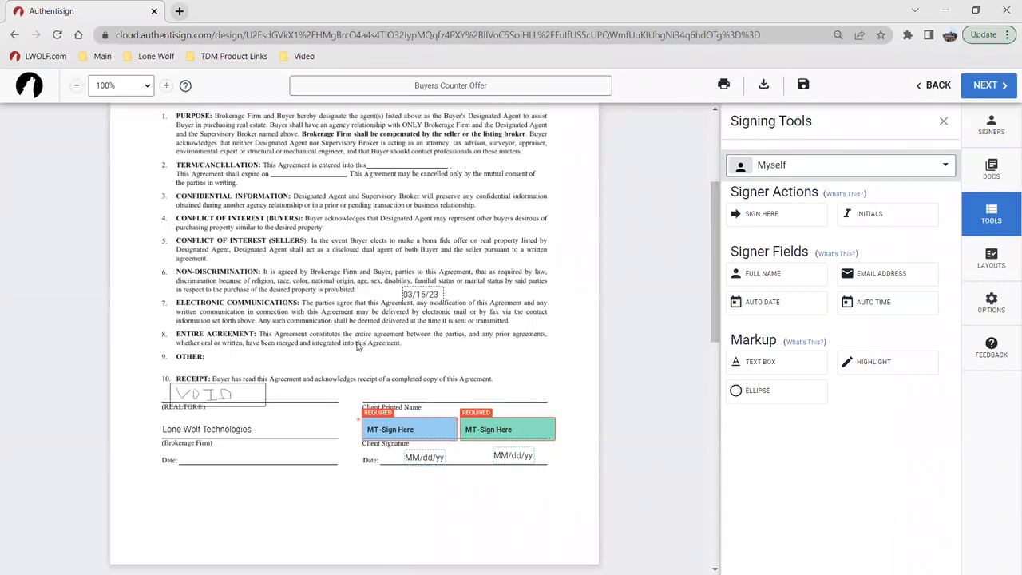
{"action": "left_click", "coordinate": [208, 455]}
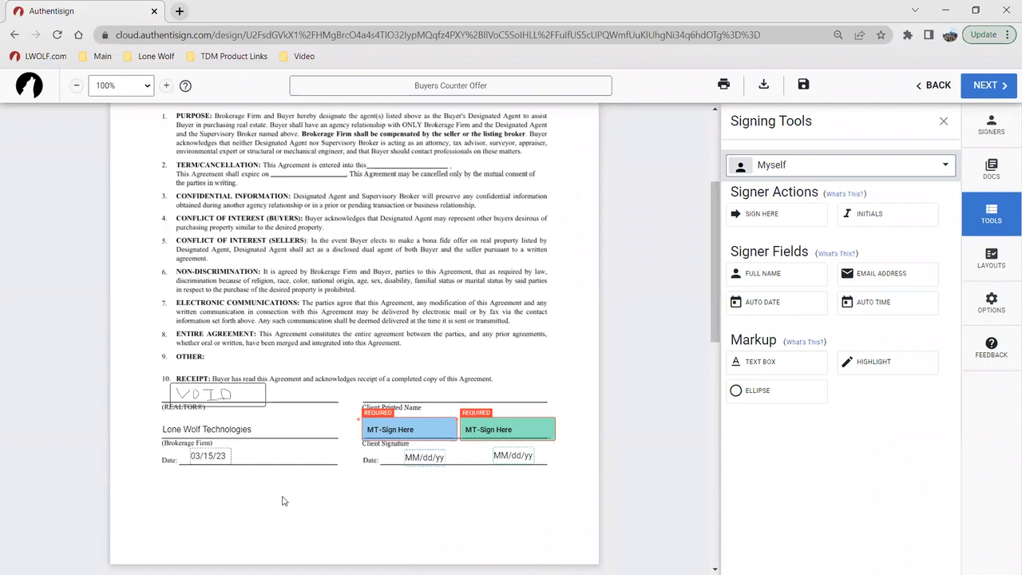
Step: Inspect the settings of Buyer Two's signature block in the Buyers Counter Offer
{"action": "scroll", "coordinate": [348, 445], "scroll_direction": "down", "scroll_amount": 4}
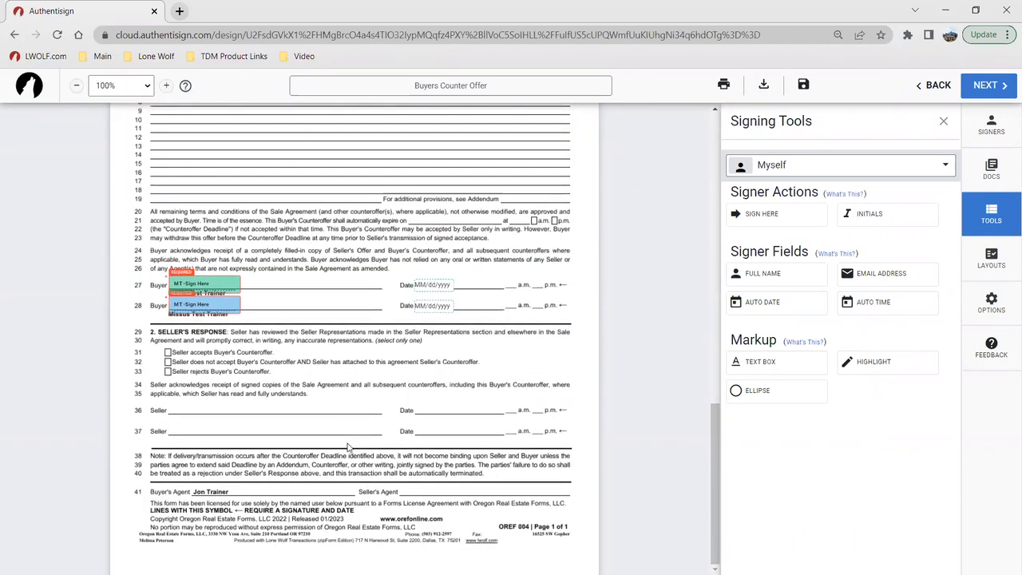
{"action": "scroll", "coordinate": [271, 415], "scroll_direction": "up", "scroll_amount": 1}
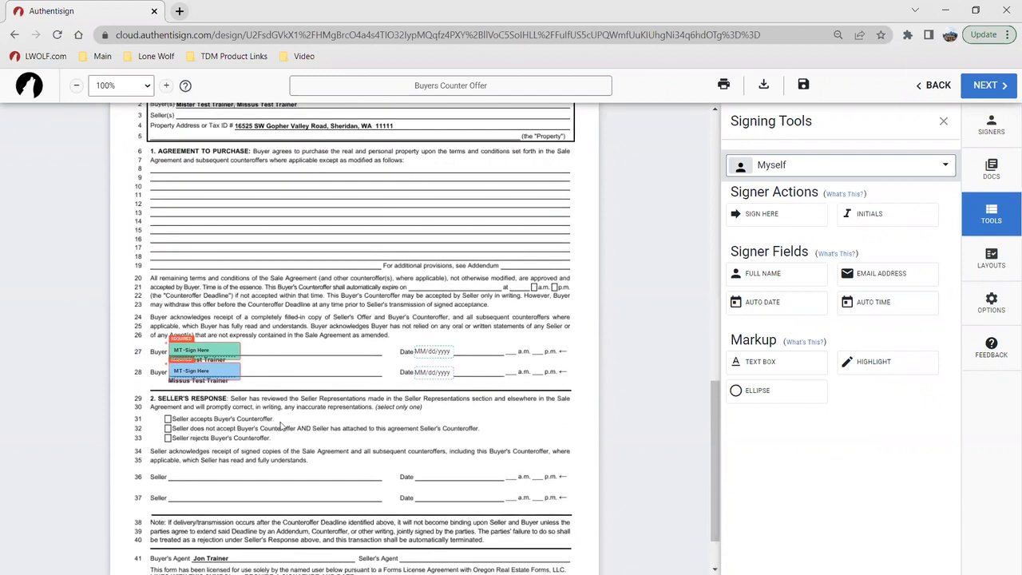
{"action": "left_click", "coordinate": [208, 372]}
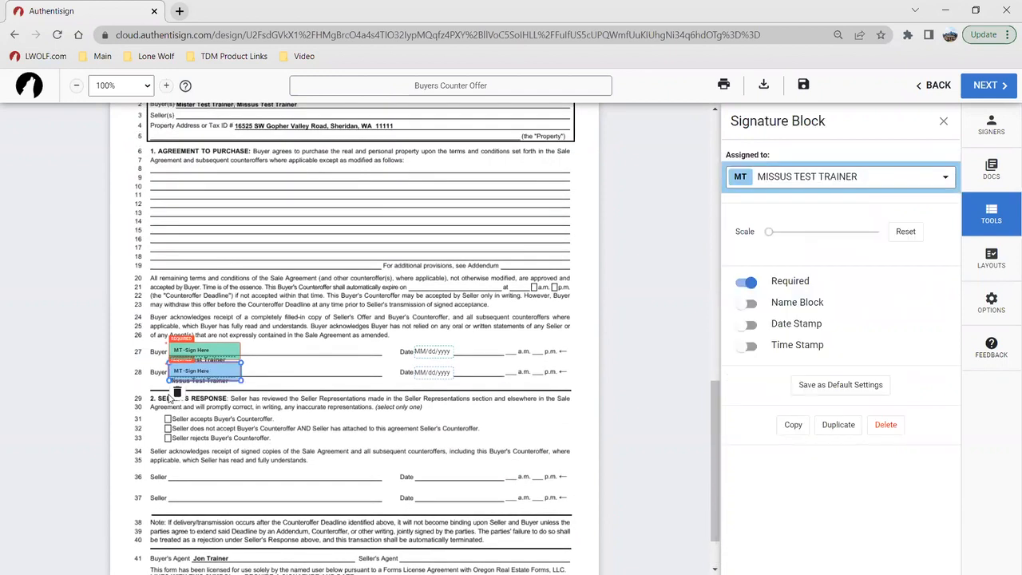
{"action": "left_click", "coordinate": [468, 430]}
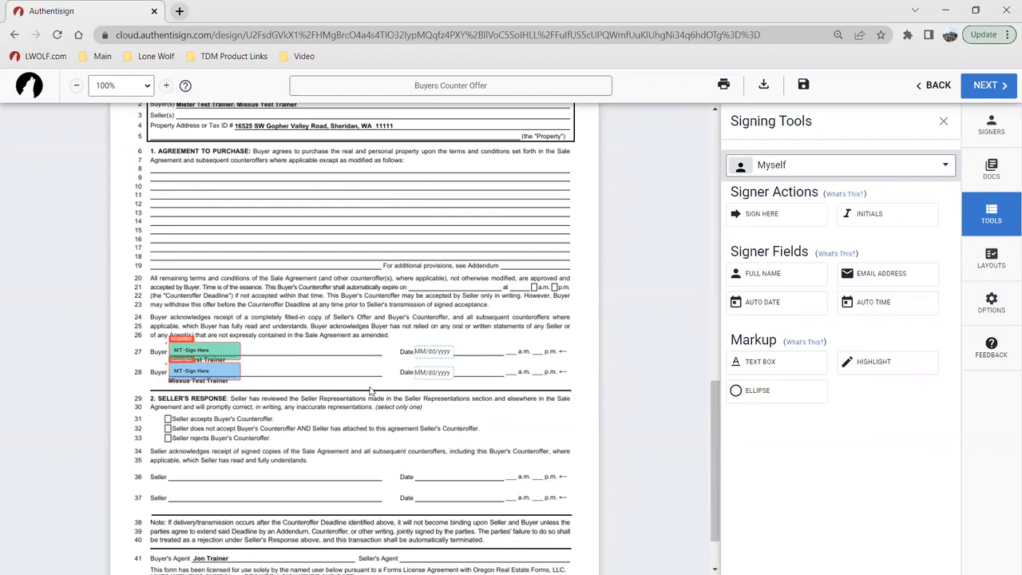
Step: View the Layouts section and the date formats available for Buyer One's auto date in the Exclusive Right to Represent Contract
{"action": "scroll", "coordinate": [497, 455], "scroll_direction": "up", "scroll_amount": 4}
{"action": "scroll", "coordinate": [497, 457], "scroll_direction": "up", "scroll_amount": 10}
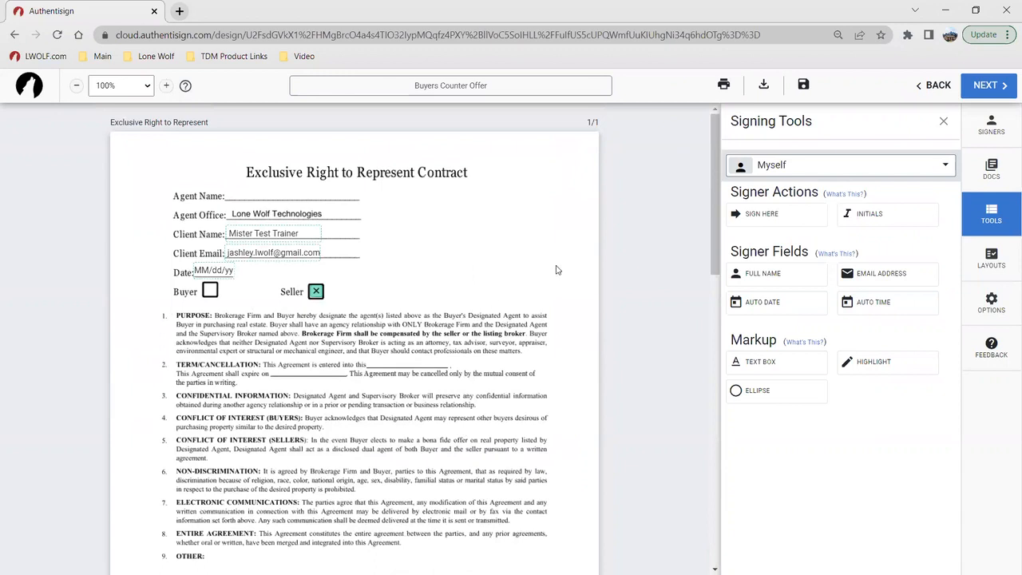
{"action": "left_click", "coordinate": [992, 259]}
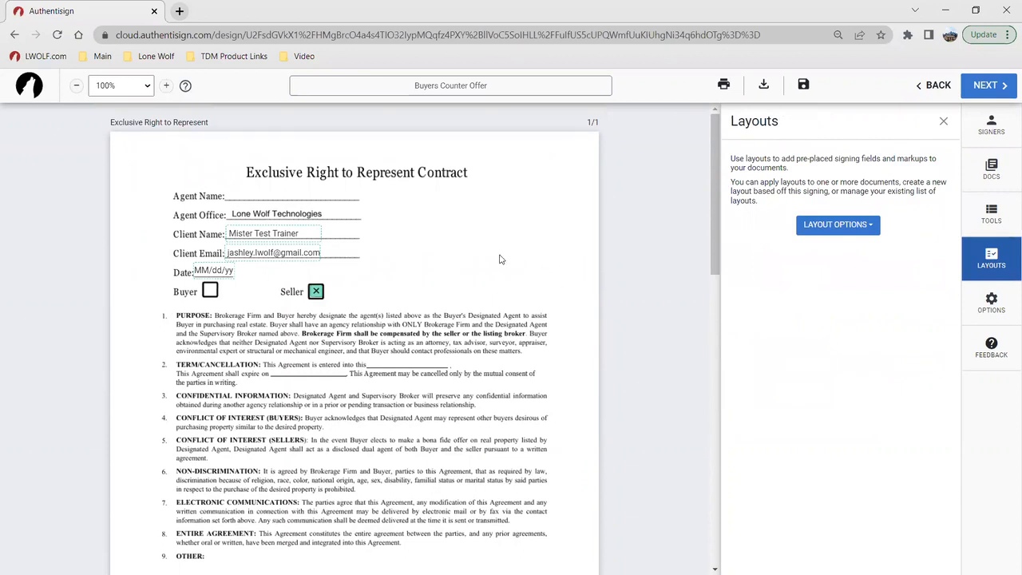
{"action": "left_click", "coordinate": [410, 258]}
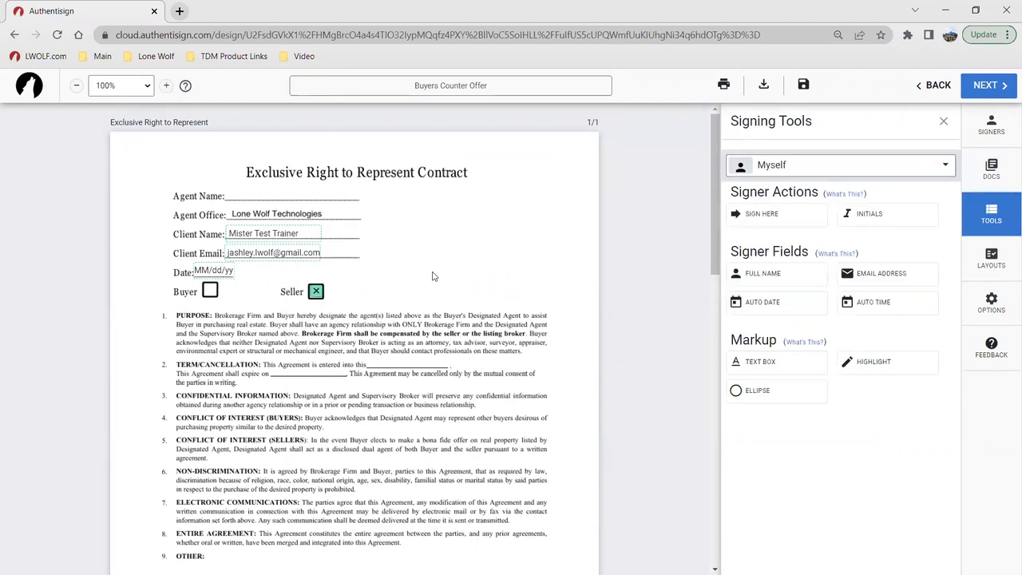
{"action": "left_click", "coordinate": [216, 269]}
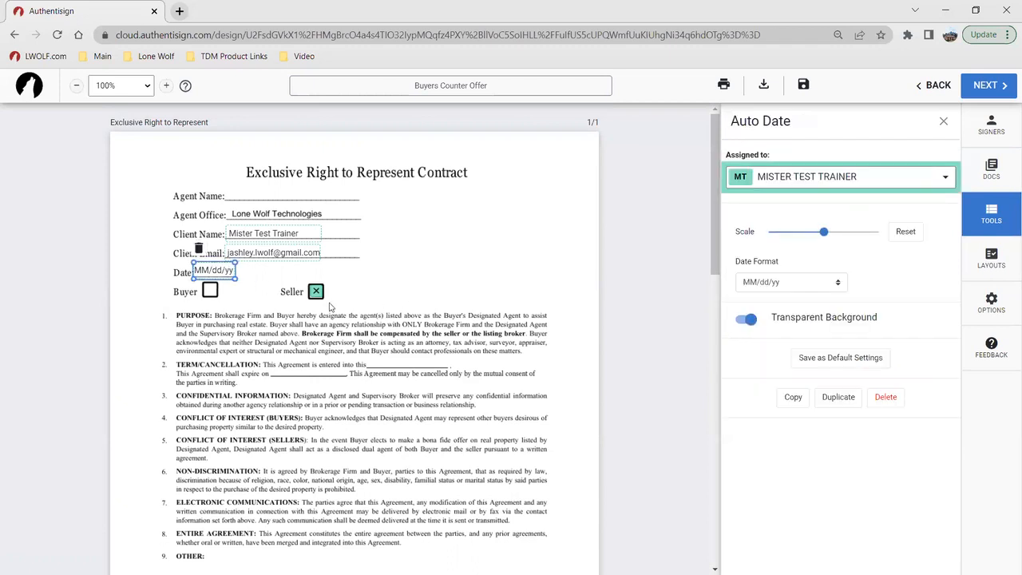
{"action": "left_click", "coordinate": [814, 288]}
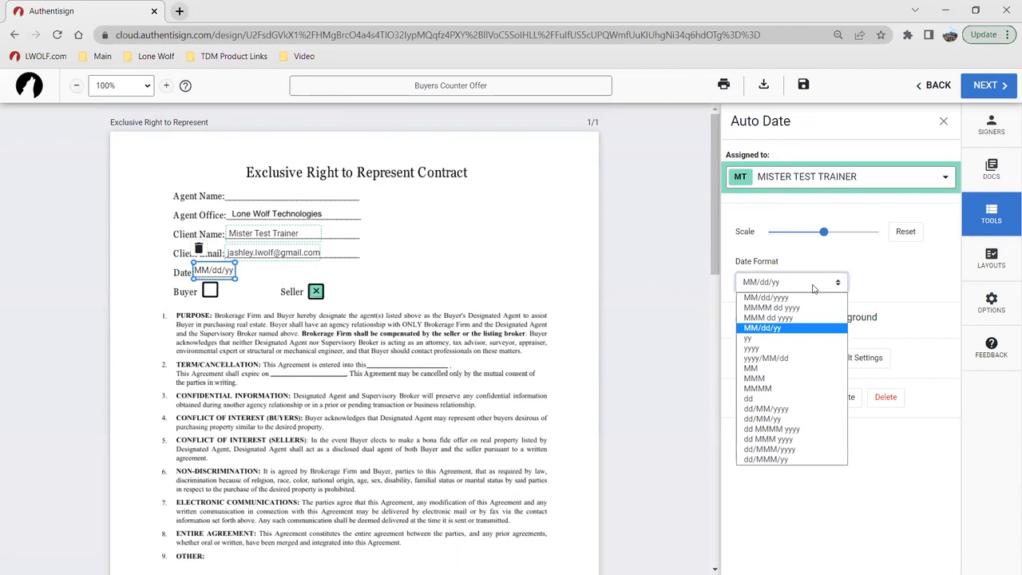
{"action": "left_click", "coordinate": [814, 289]}
{"action": "left_click", "coordinate": [546, 293]}
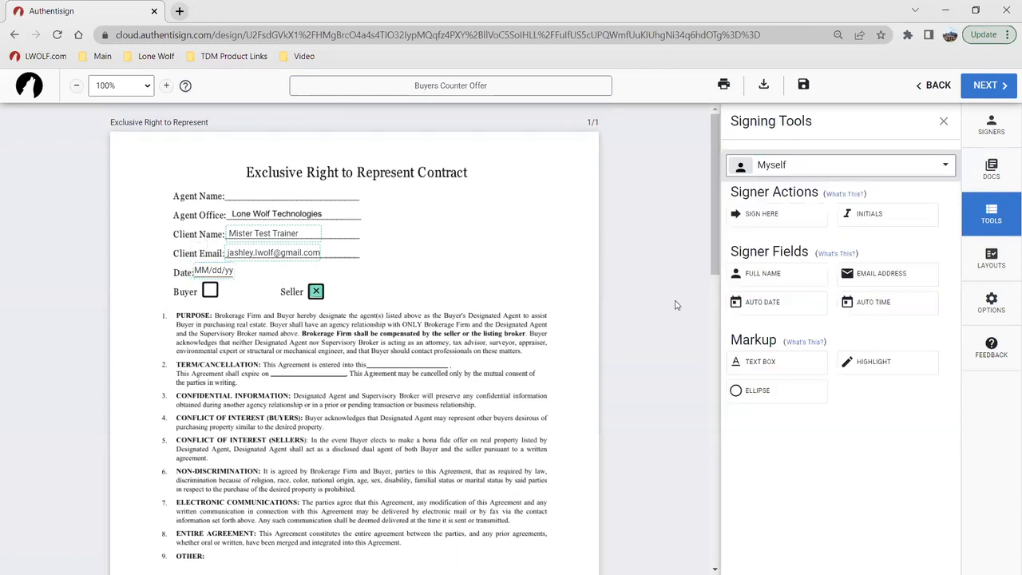
Step: Switch the signing tools to Buyer Two, and inspect Buyer One's signature block and auto date field
{"action": "left_click", "coordinate": [836, 176]}
{"action": "left_click", "coordinate": [834, 274]}
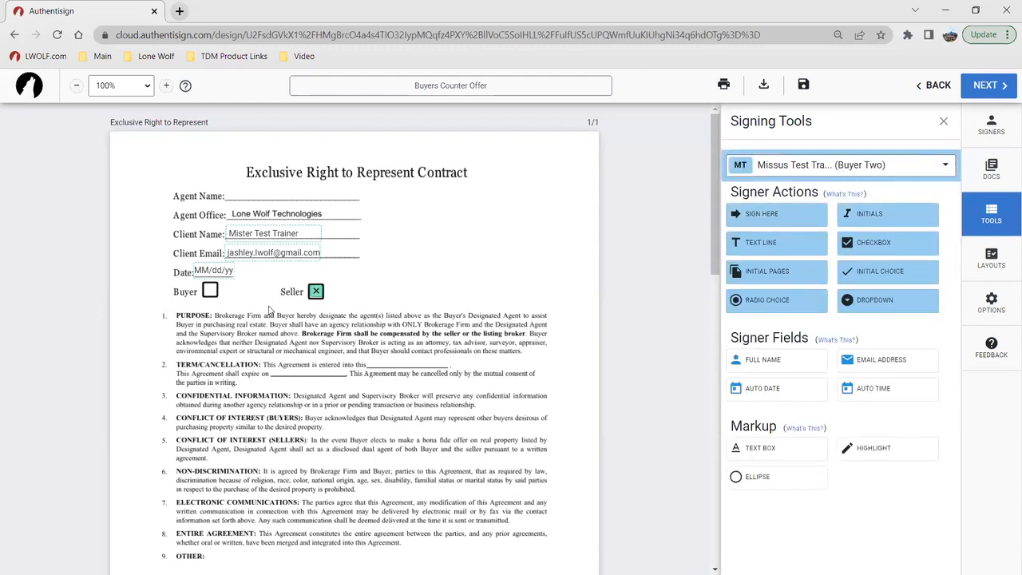
{"action": "scroll", "coordinate": [505, 314], "scroll_direction": "down", "scroll_amount": 4}
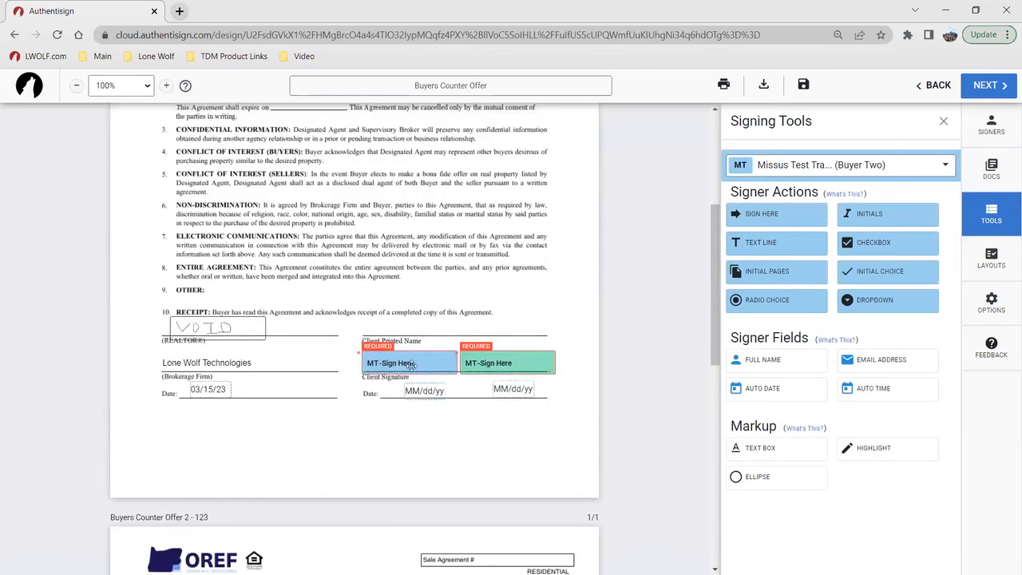
{"action": "left_click", "coordinate": [513, 363]}
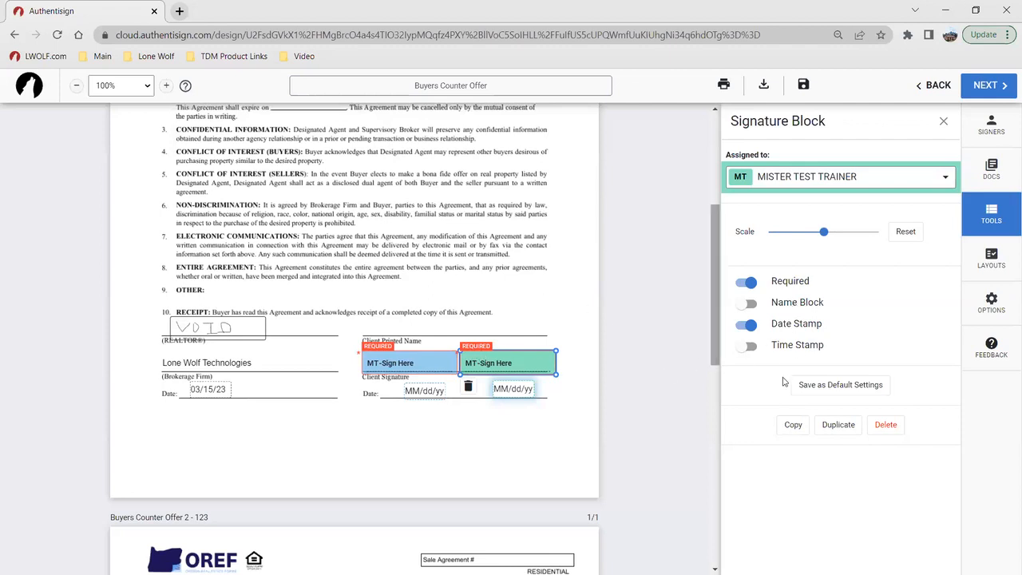
{"action": "left_click", "coordinate": [434, 254]}
{"action": "scroll", "coordinate": [434, 254], "scroll_direction": "up", "scroll_amount": 3}
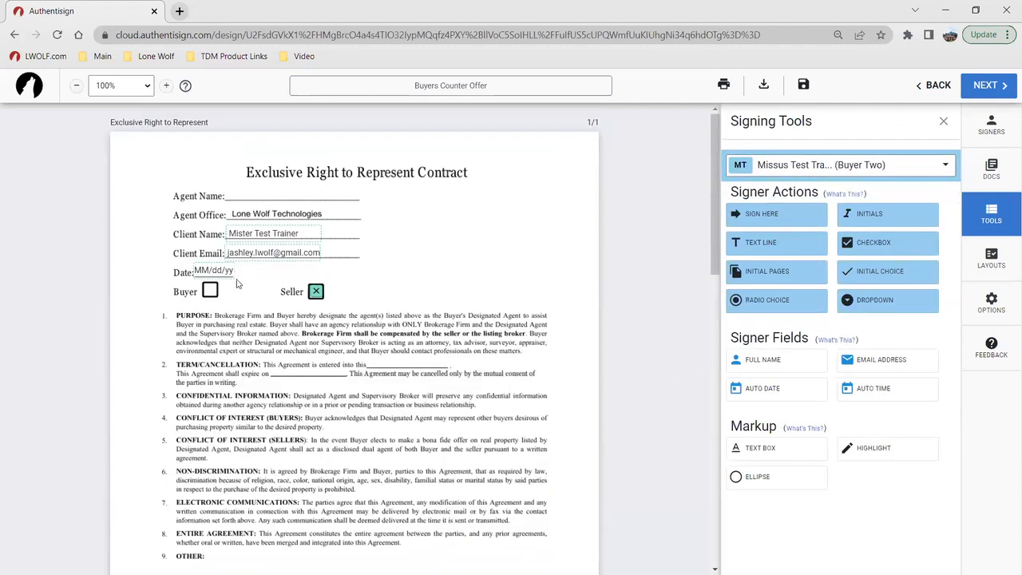
{"action": "left_click", "coordinate": [220, 273]}
{"action": "left_click", "coordinate": [471, 283]}
Step: Examine the available layout options and the Create Signing Layouts dialog, closing it without creating a layout
{"action": "left_click", "coordinate": [1008, 262]}
{"action": "scroll", "coordinate": [429, 227], "scroll_direction": "down", "scroll_amount": 1}
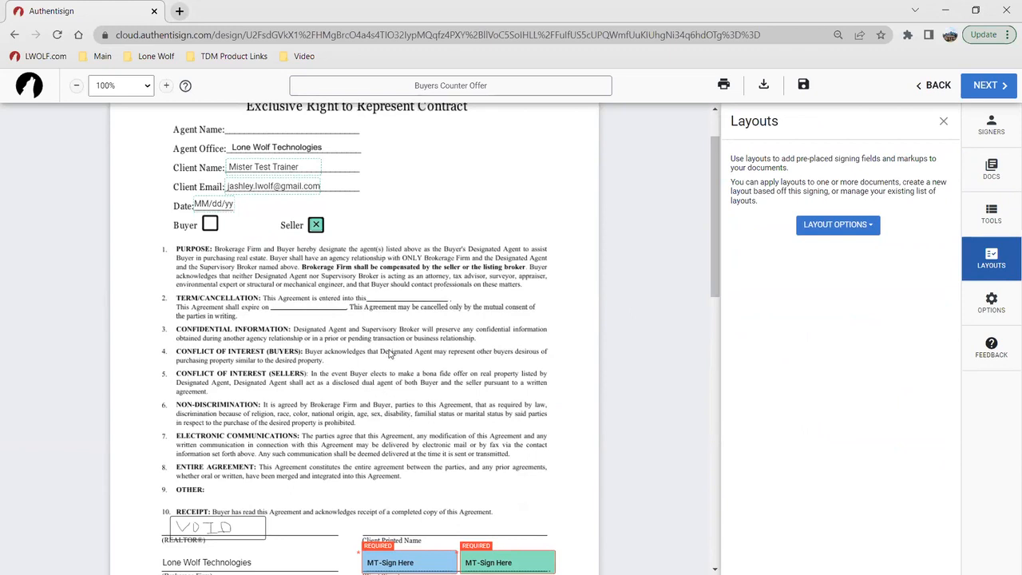
{"action": "left_click", "coordinate": [858, 229]}
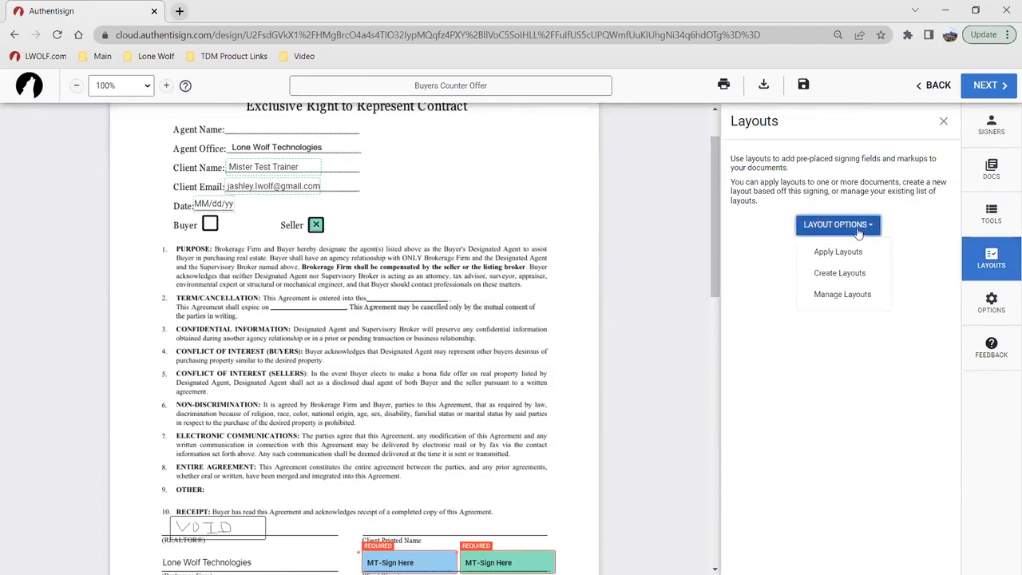
{"action": "left_click", "coordinate": [842, 273]}
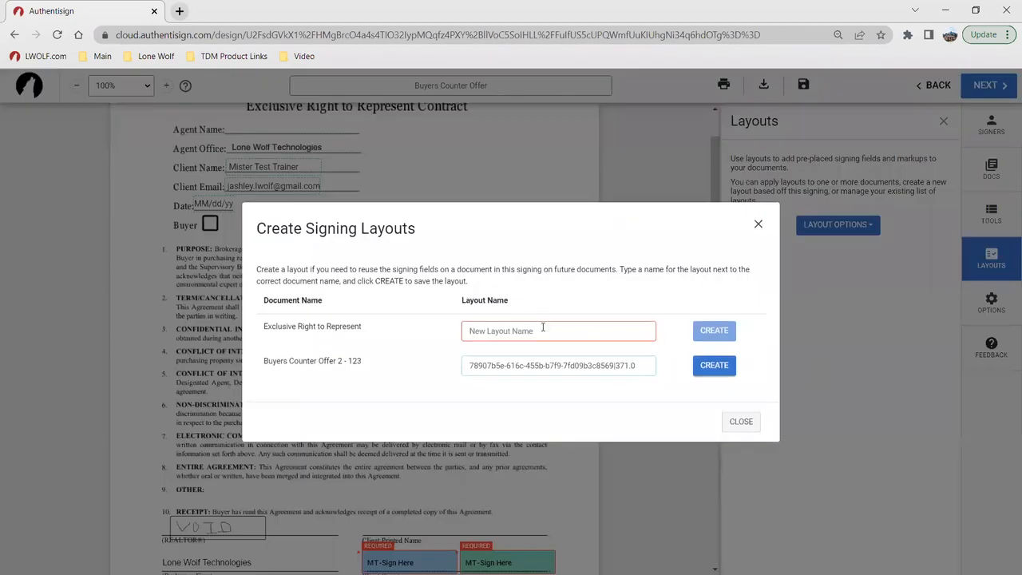
{"action": "left_click", "coordinate": [738, 419]}
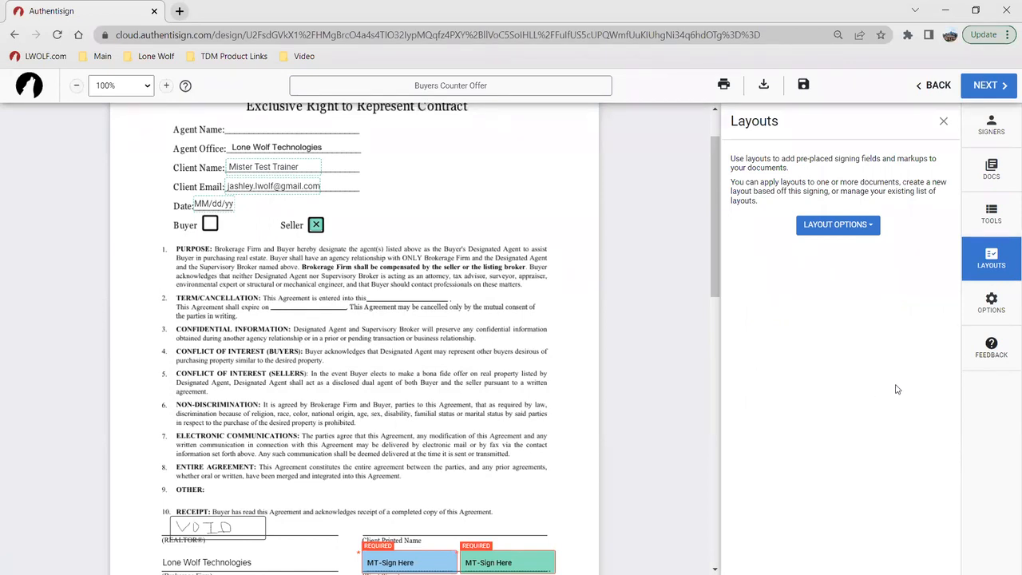
{"action": "left_click", "coordinate": [859, 225]}
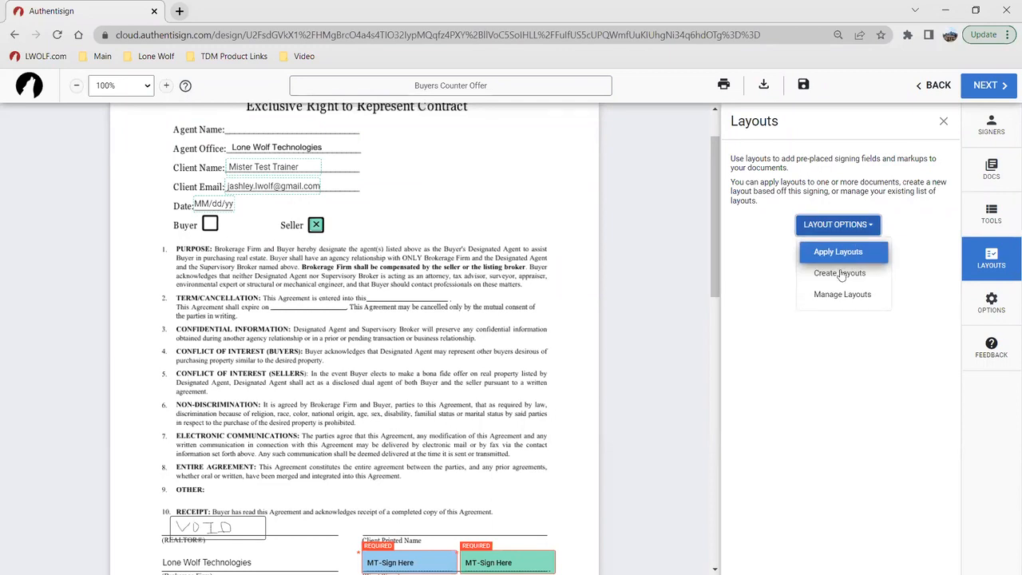
{"action": "left_click", "coordinate": [824, 405]}
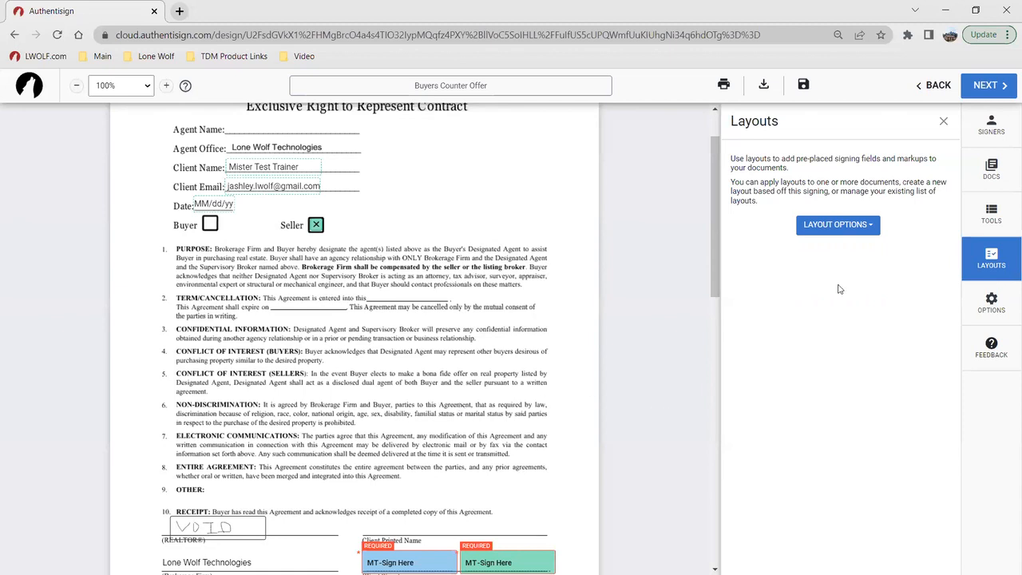
Step: Add a required signature block with date for the Selling Agent to the Exclusive Right to Represent Contract, beside the OTHER clause
{"action": "left_click", "coordinate": [997, 88]}
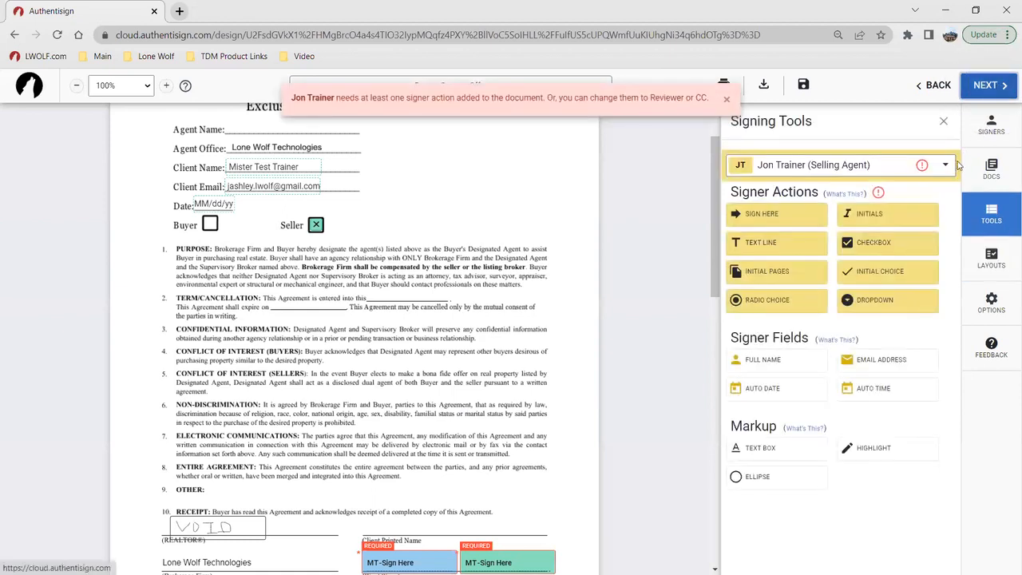
{"action": "scroll", "coordinate": [422, 307], "scroll_direction": "up", "scroll_amount": 1}
{"action": "scroll", "coordinate": [479, 308], "scroll_direction": "down", "scroll_amount": 4}
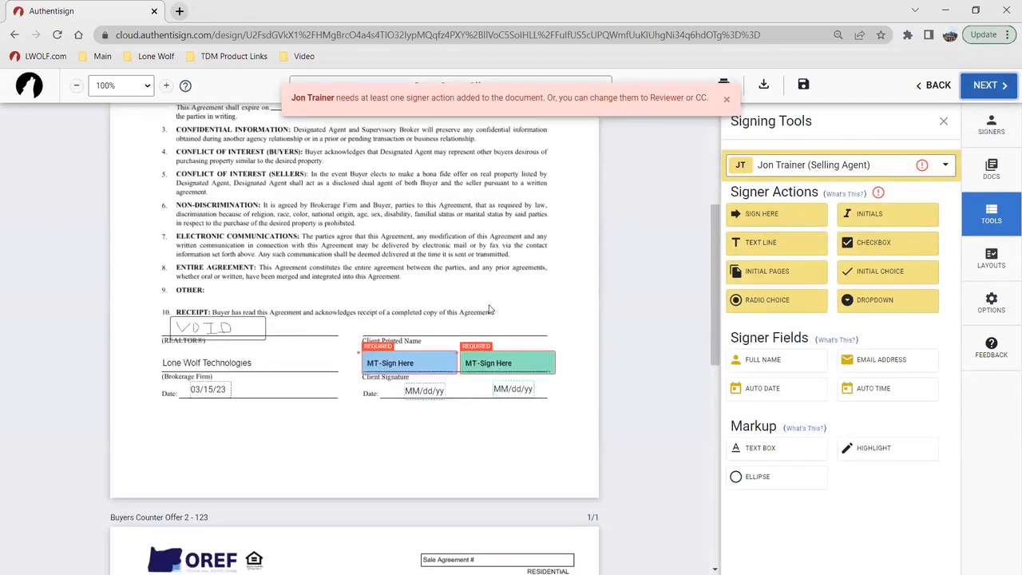
{"action": "left_click", "coordinate": [776, 222]}
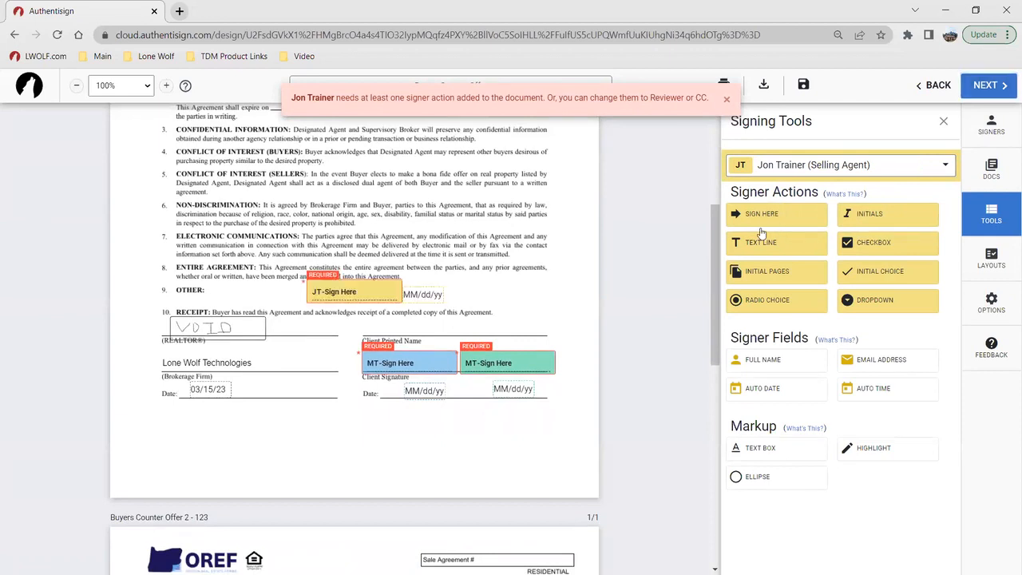
Step: Customize Buyer Two's invitation email with a greeting and the message "Thank you for joining the class today!", save it, and send the signing
{"action": "left_click", "coordinate": [983, 85]}
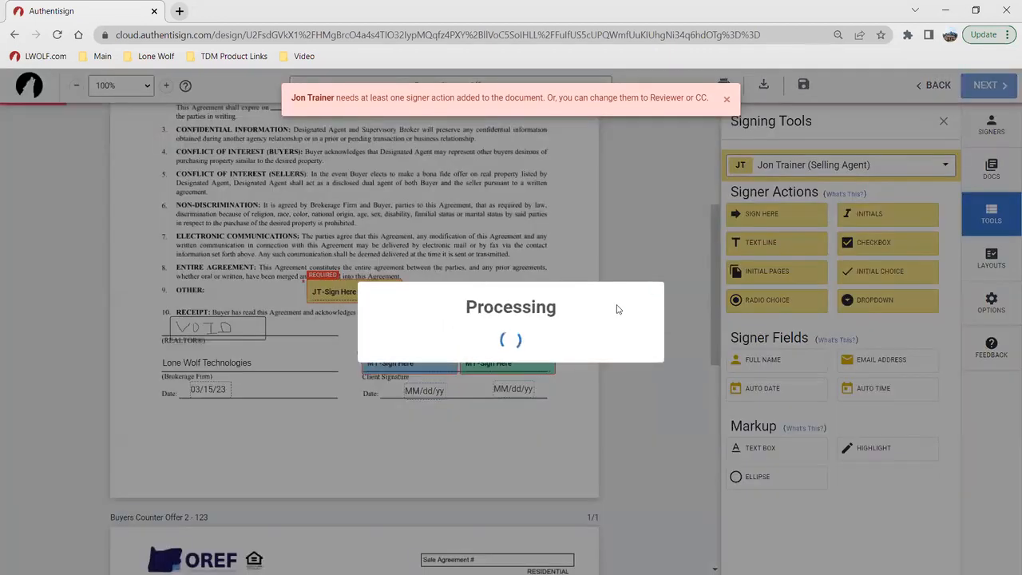
{"action": "left_click", "coordinate": [631, 435]}
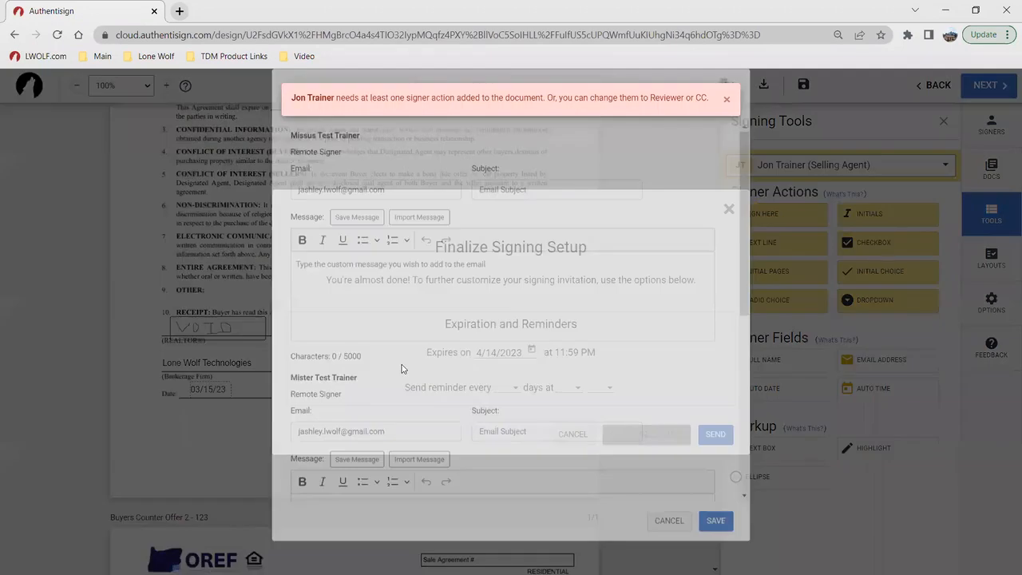
{"action": "left_click", "coordinate": [404, 303]}
{"action": "type", "text": "Hello M"}
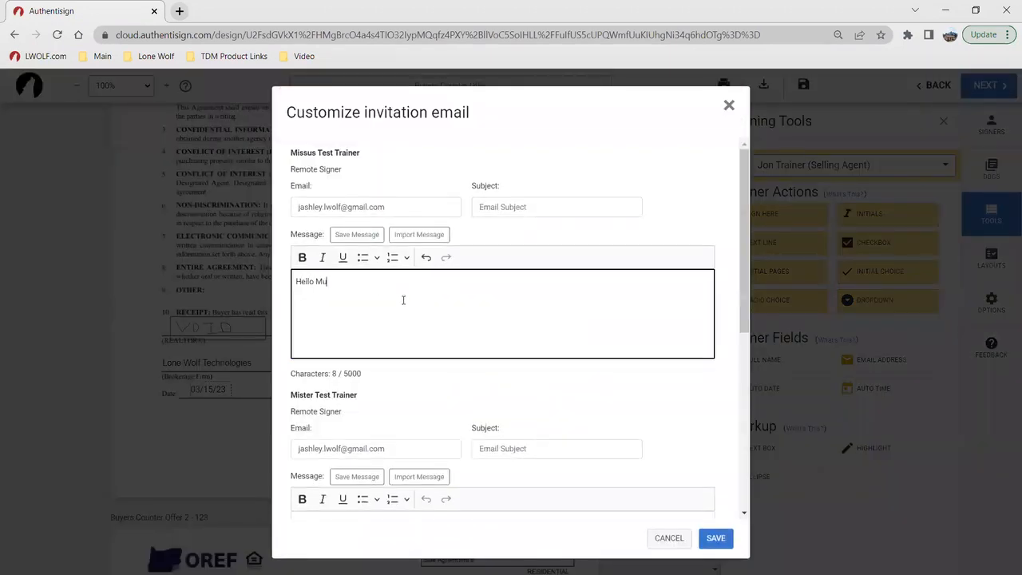
{"action": "type", "text": "issus, "}
{"action": "type", "text": "Thank you for"}
{"action": "type", "text": " joining t"}
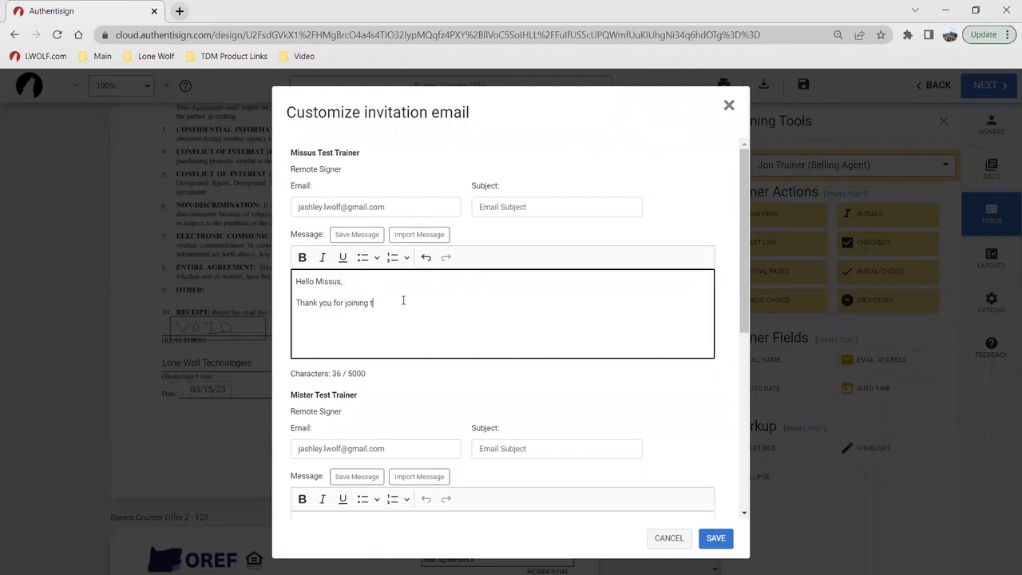
{"action": "type", "text": "he class today!"}
{"action": "left_click", "coordinate": [655, 223]}
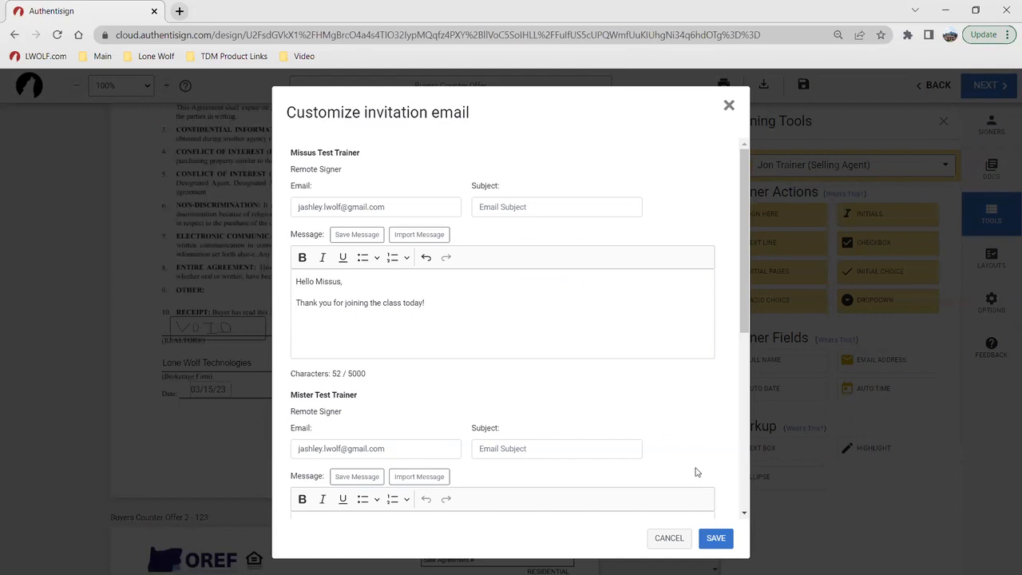
{"action": "left_click", "coordinate": [716, 539]}
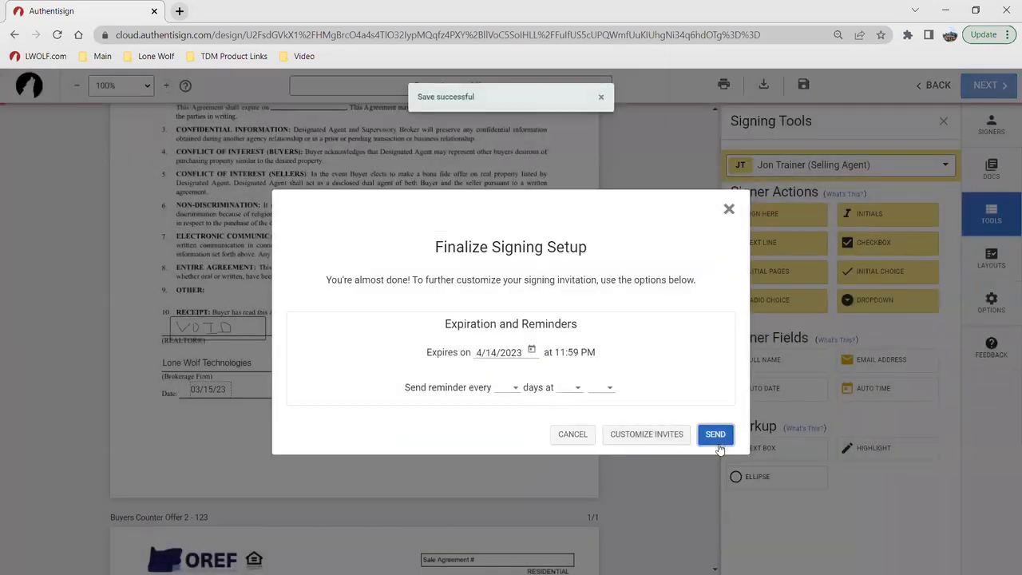
{"action": "left_click", "coordinate": [715, 437]}
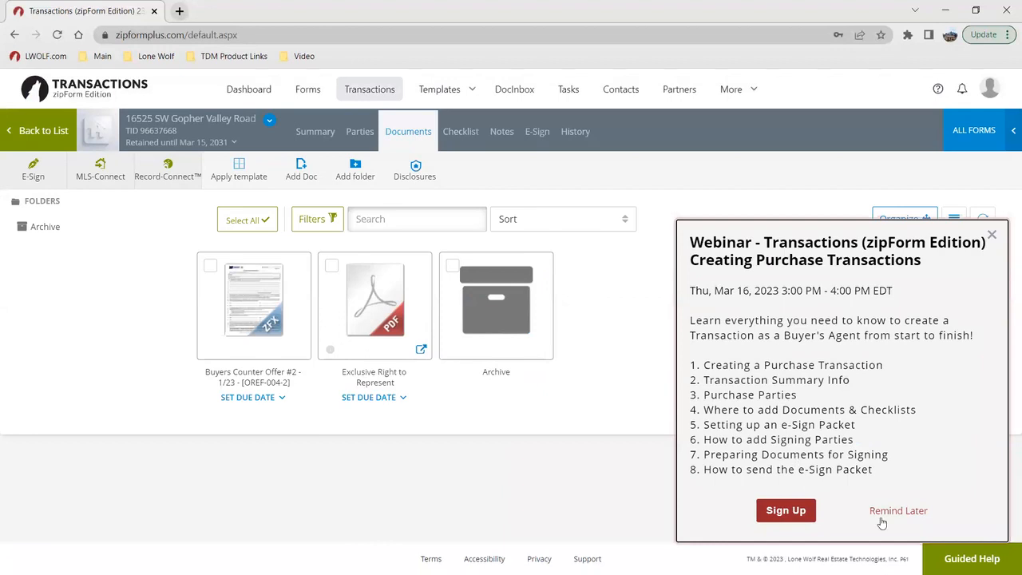
Step: Dismiss the webinar notice and review the signers and action items of the Buyers Counter Offer packet in E-Sign
{"action": "left_click", "coordinate": [991, 237]}
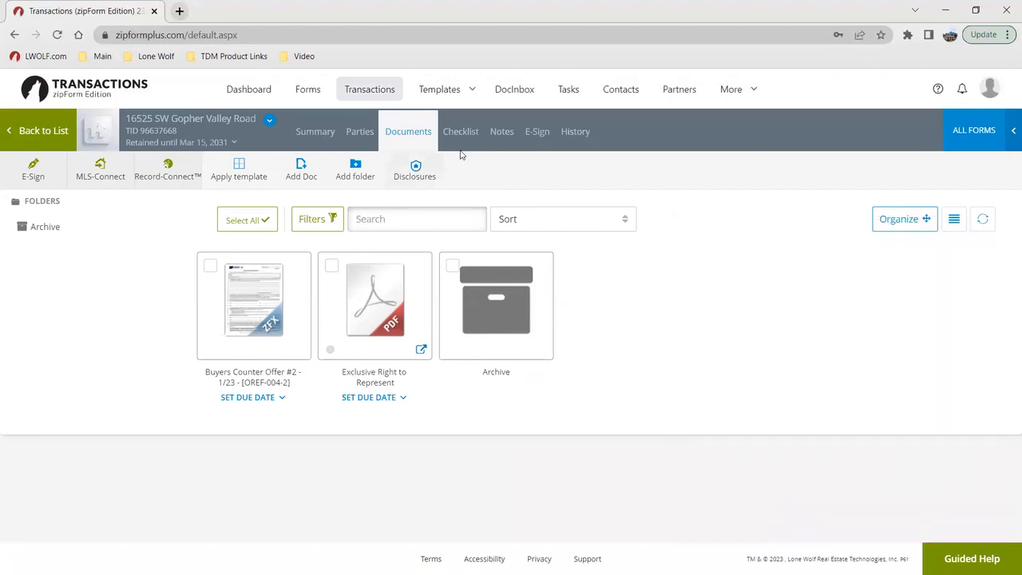
{"action": "left_click", "coordinate": [528, 134]}
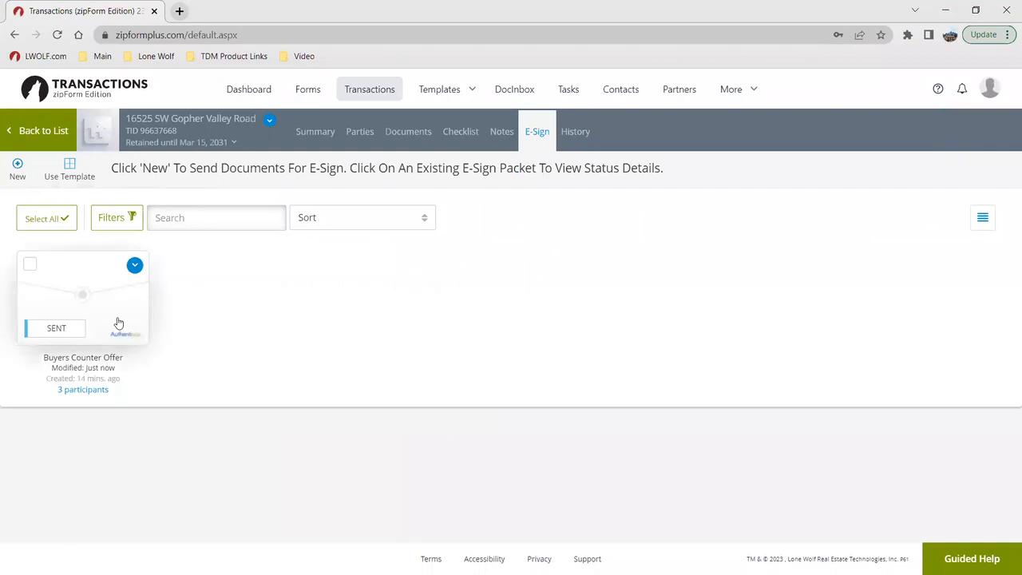
{"action": "left_click", "coordinate": [119, 323]}
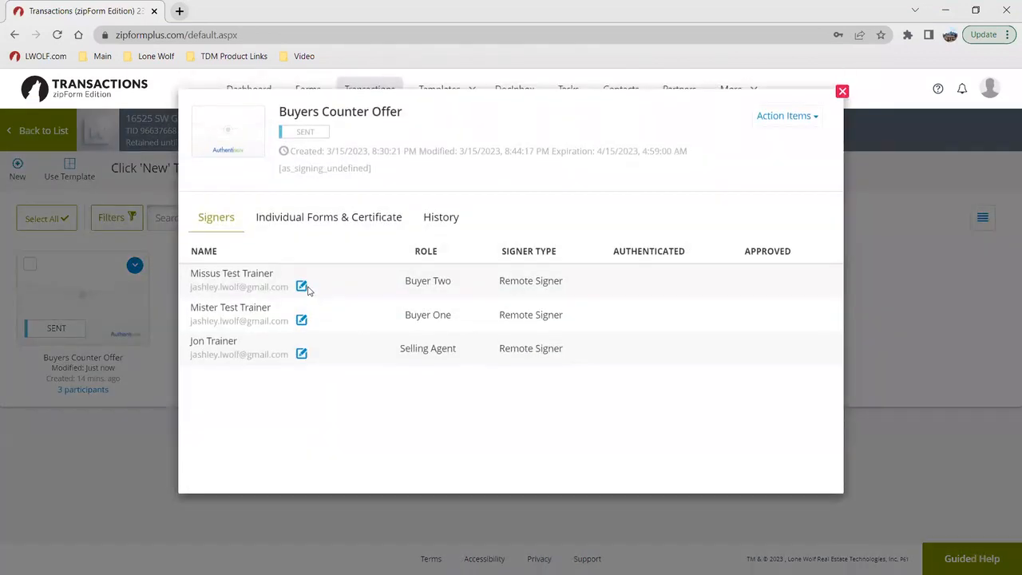
{"action": "left_click", "coordinate": [805, 126]}
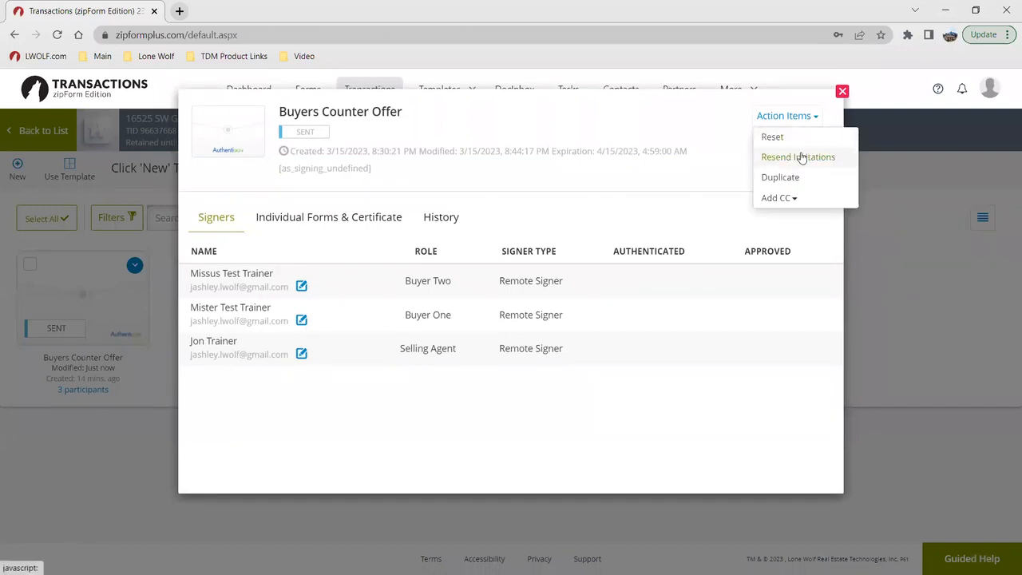
{"action": "left_click", "coordinate": [690, 164]}
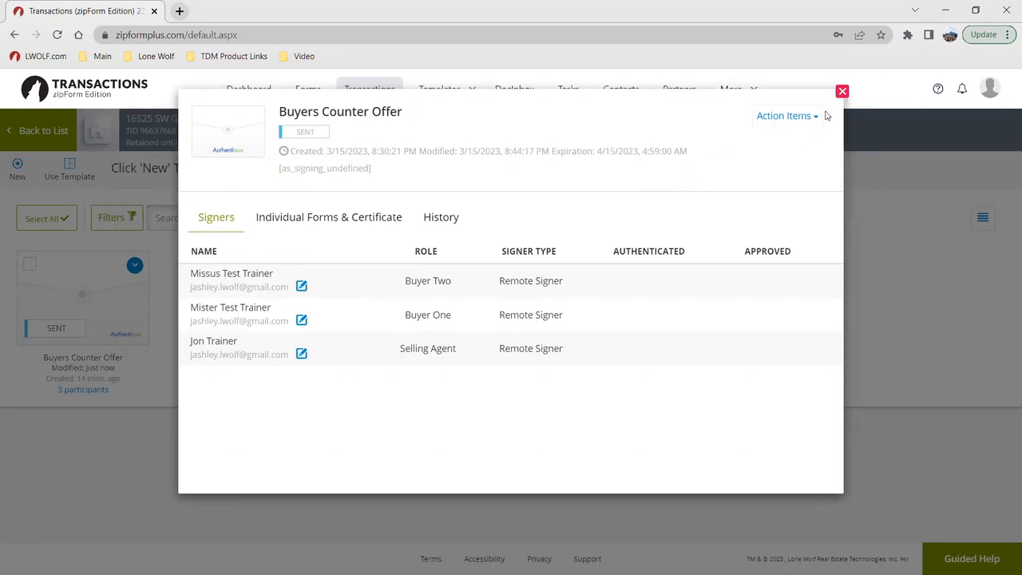
{"action": "left_click", "coordinate": [842, 93]}
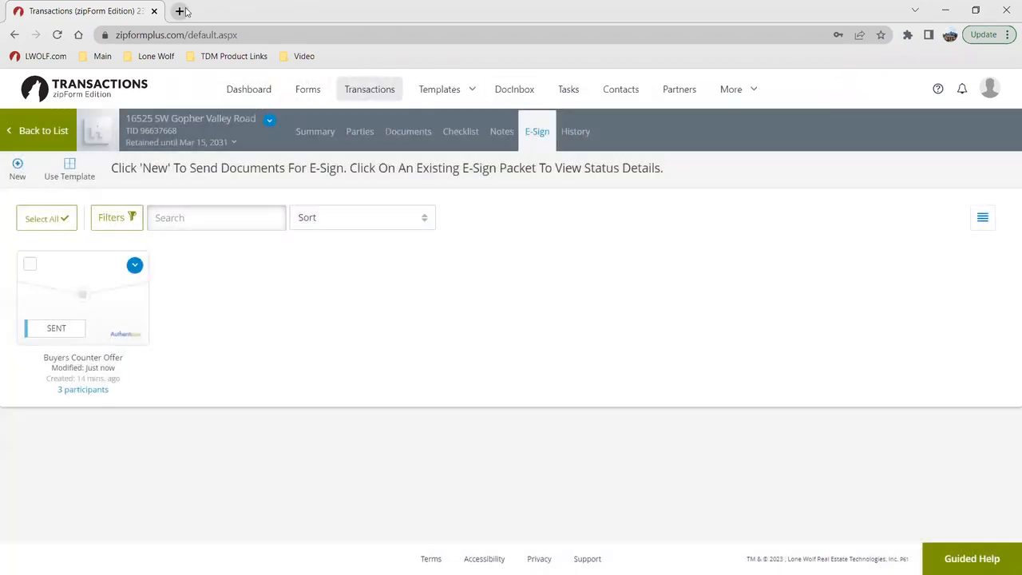
Step: Switch to Gmail in a new browser tab and read the signing invitation for the Buyers Counter Offer
{"action": "left_click", "coordinate": [179, 10]}
{"action": "left_click", "coordinate": [893, 91]}
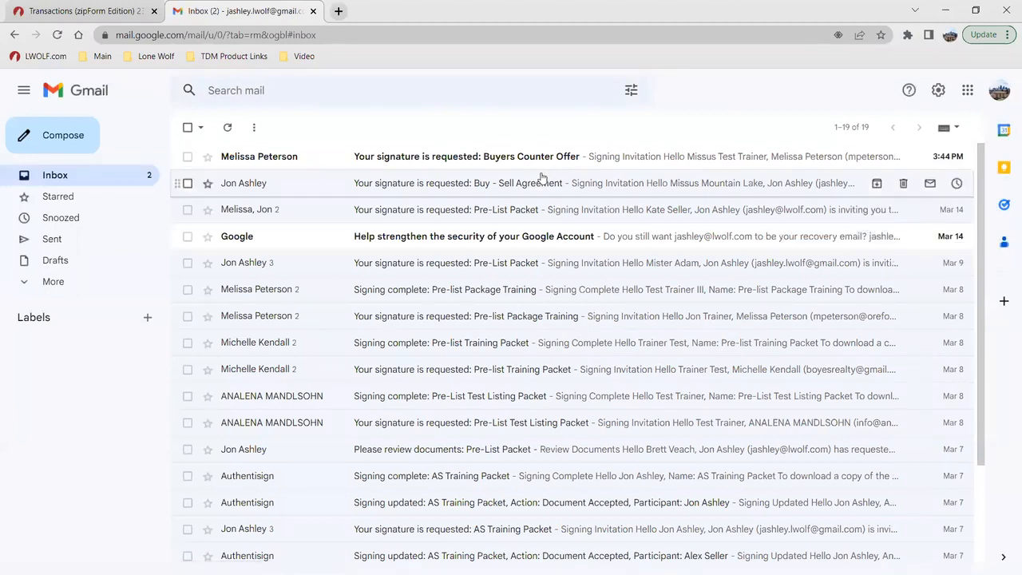
{"action": "left_click", "coordinate": [554, 158]}
{"action": "scroll", "coordinate": [477, 354], "scroll_direction": "down", "scroll_amount": 2}
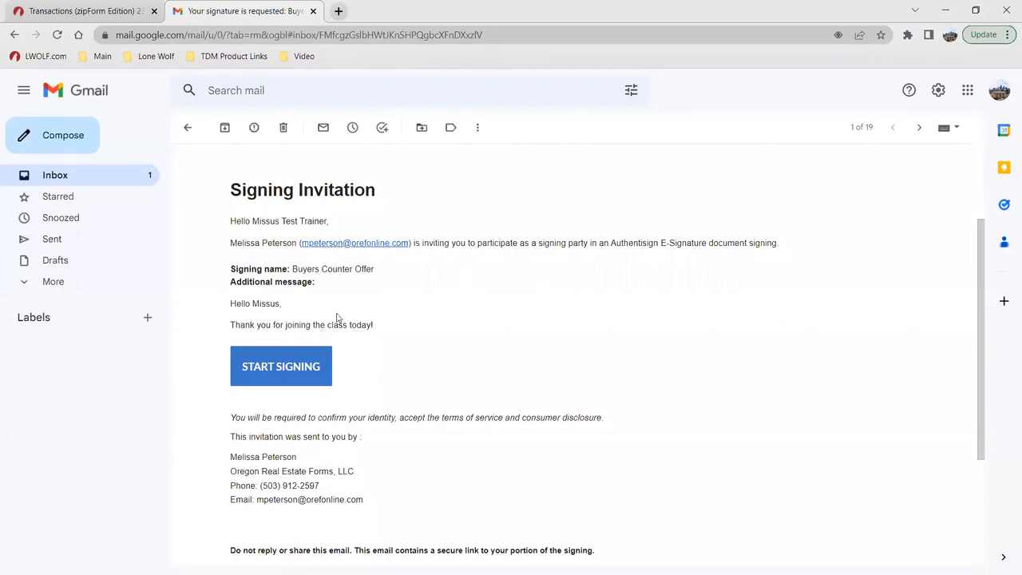
{"action": "scroll", "coordinate": [360, 323], "scroll_direction": "down", "scroll_amount": 1}
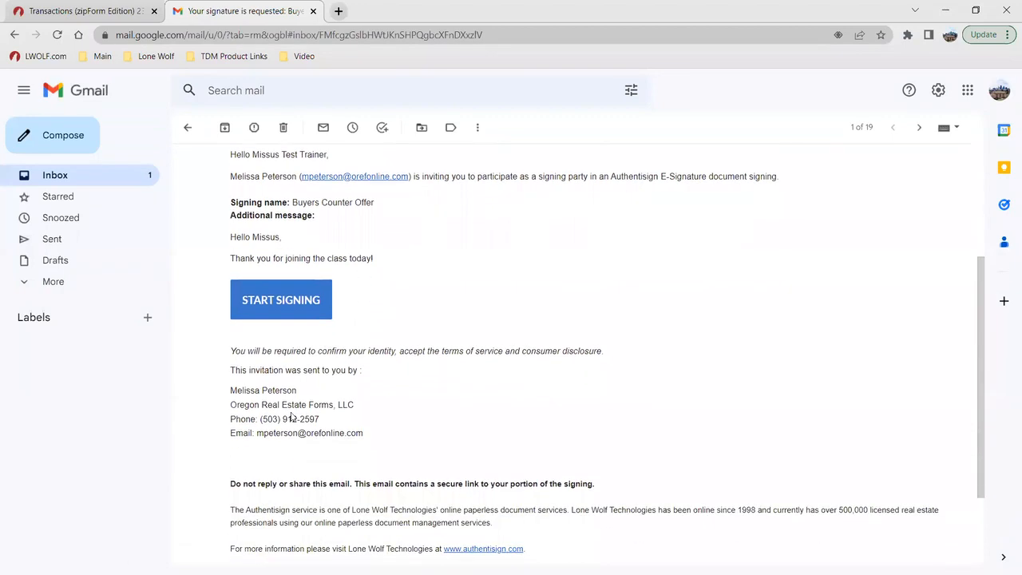
{"action": "scroll", "coordinate": [308, 383], "scroll_direction": "up", "scroll_amount": 3}
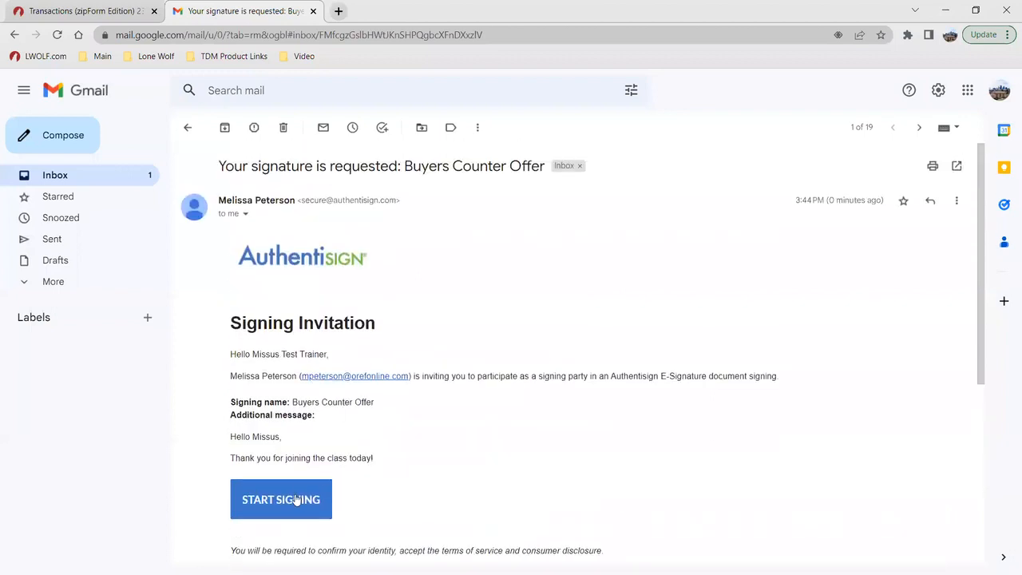
Step: Read a document-accepted "Signing updated" email and the "Signing complete" email for the AS Training Packet
{"action": "left_click", "coordinate": [188, 127]}
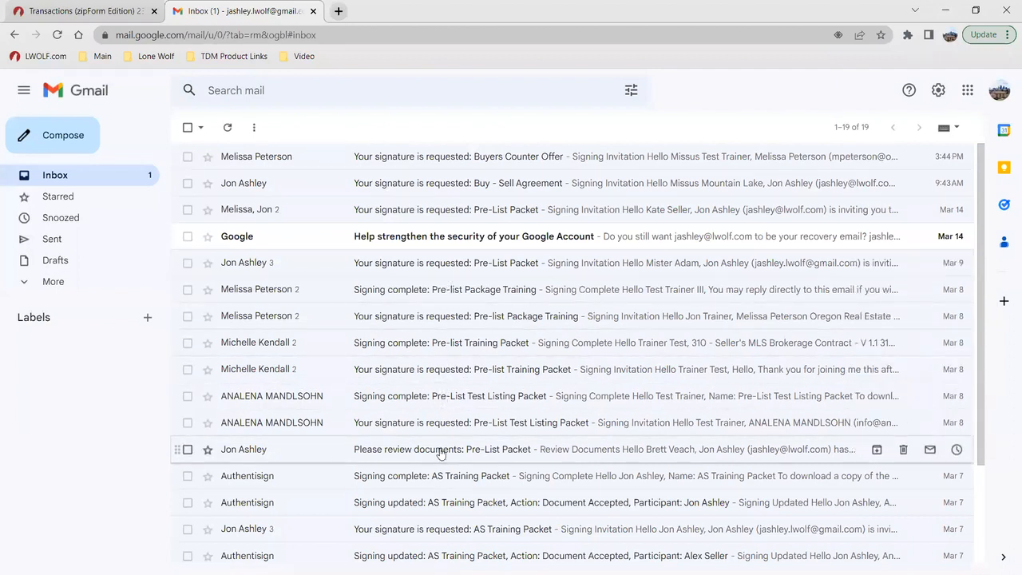
{"action": "left_click", "coordinate": [441, 501]}
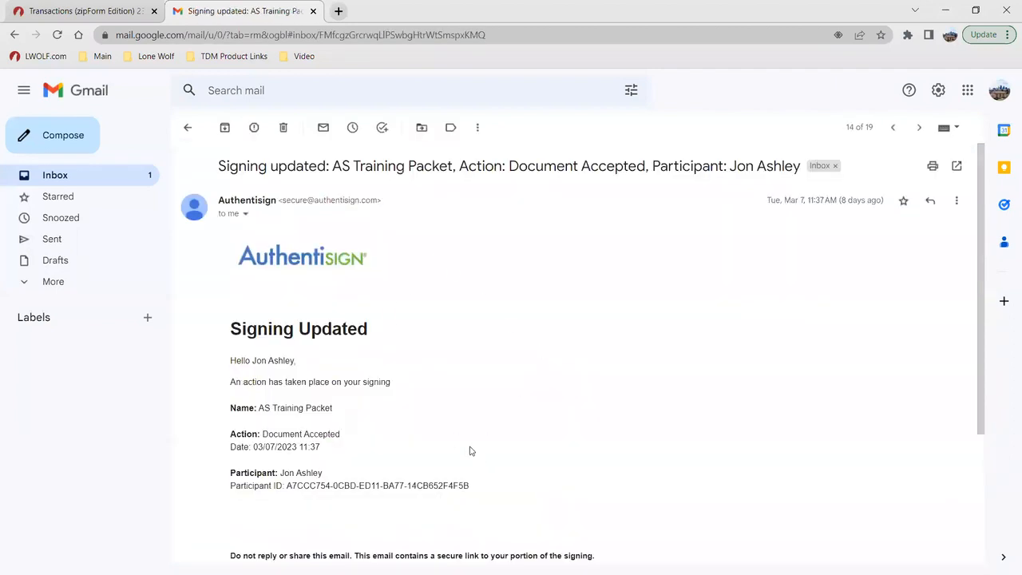
{"action": "scroll", "coordinate": [319, 407], "scroll_direction": "down", "scroll_amount": 1}
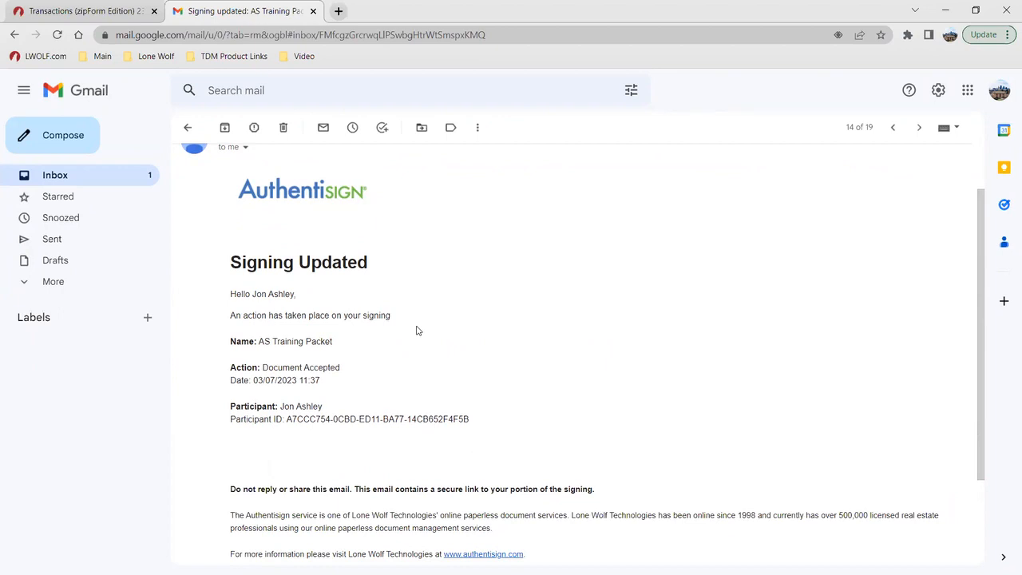
{"action": "left_click", "coordinate": [188, 127]}
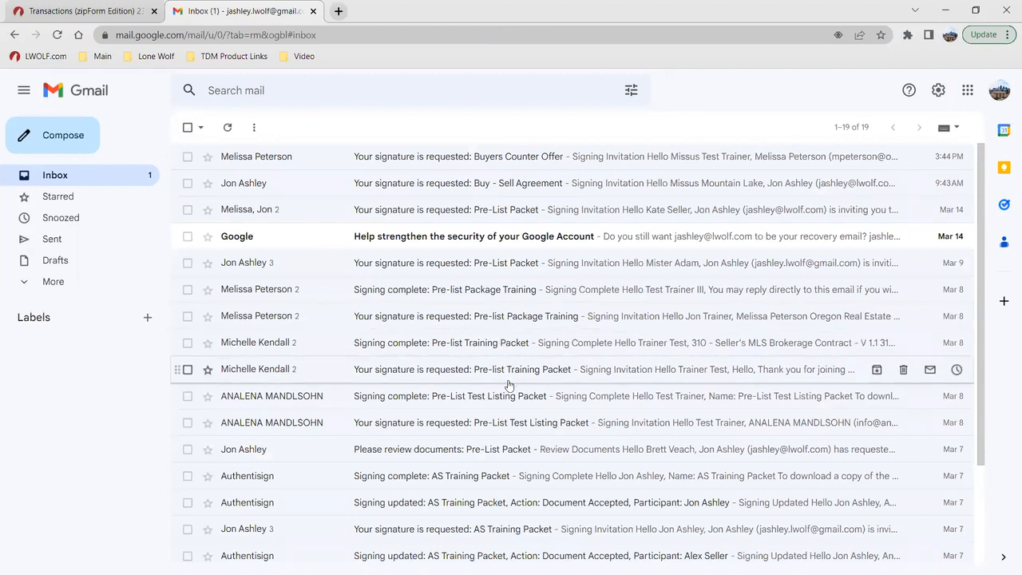
{"action": "left_click", "coordinate": [489, 476]}
{"action": "scroll", "coordinate": [491, 295], "scroll_direction": "down", "scroll_amount": 1}
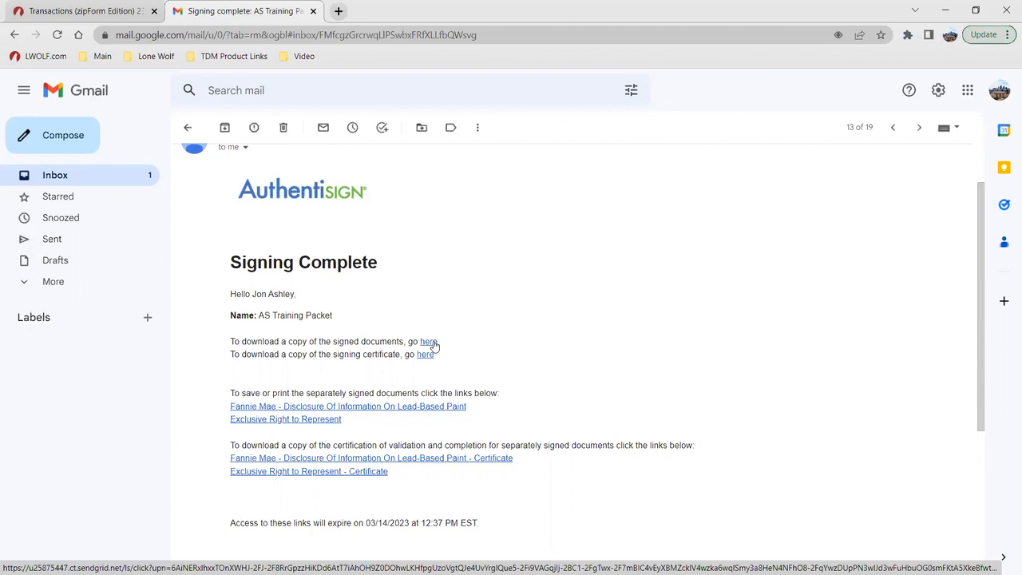
Step: Return to the transactions list in zipForm Transactions, start the guided tour on creating a new transaction, and end it at its first step
{"action": "left_click", "coordinate": [98, 9]}
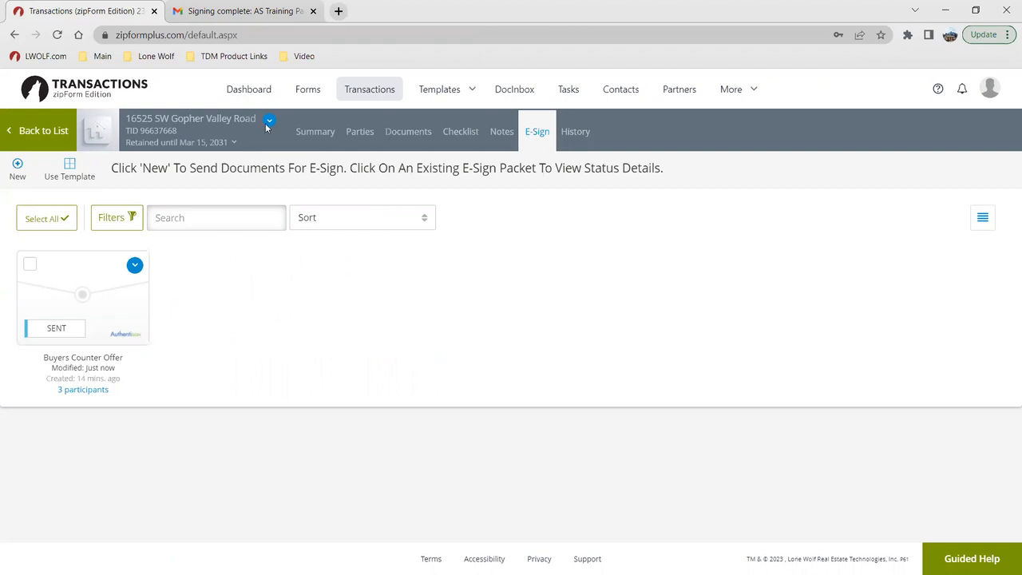
{"action": "left_click", "coordinate": [372, 93]}
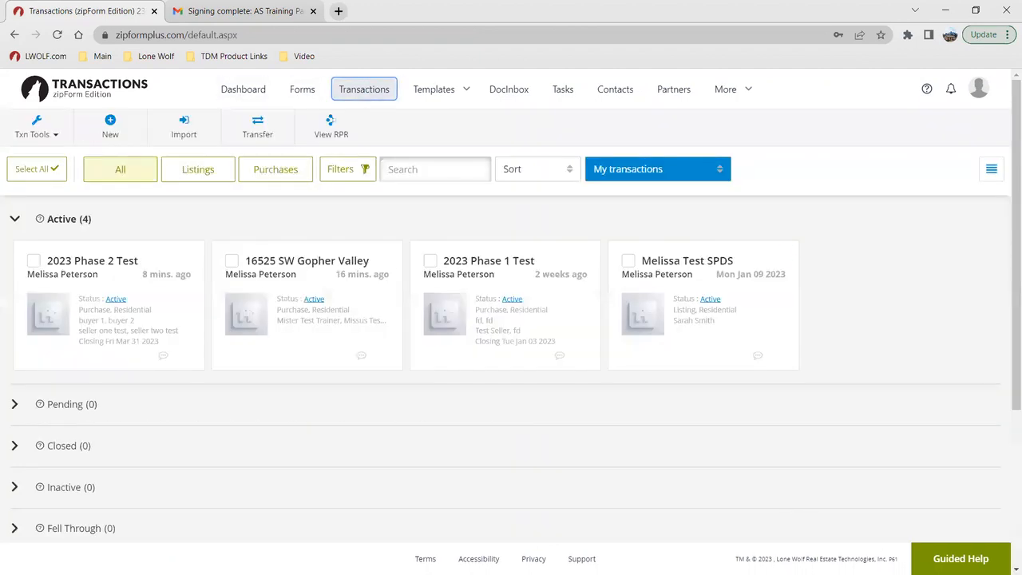
{"action": "left_click", "coordinate": [961, 558]}
{"action": "left_click", "coordinate": [918, 496]}
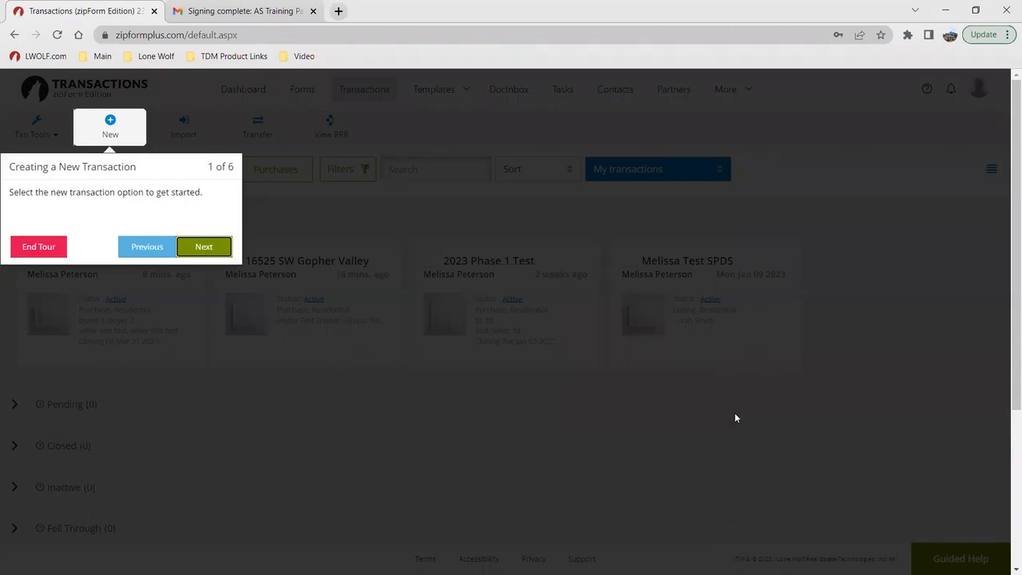
{"action": "left_click", "coordinate": [51, 250]}
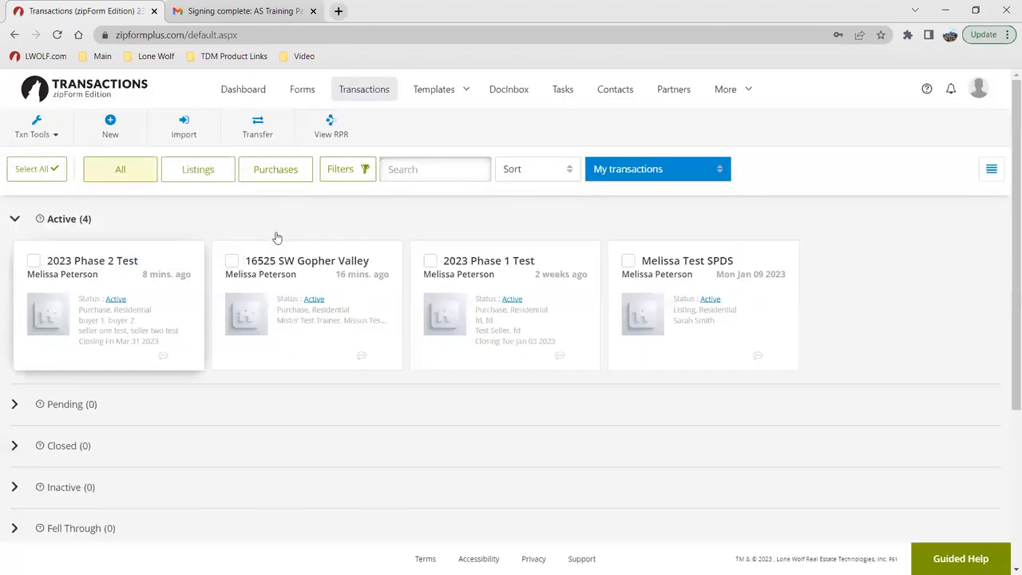
Step: Open the Learning Center, examine the March 2023 live online training calendar for zipForm Edition, and return to the Learning Center
{"action": "left_click", "coordinate": [926, 90]}
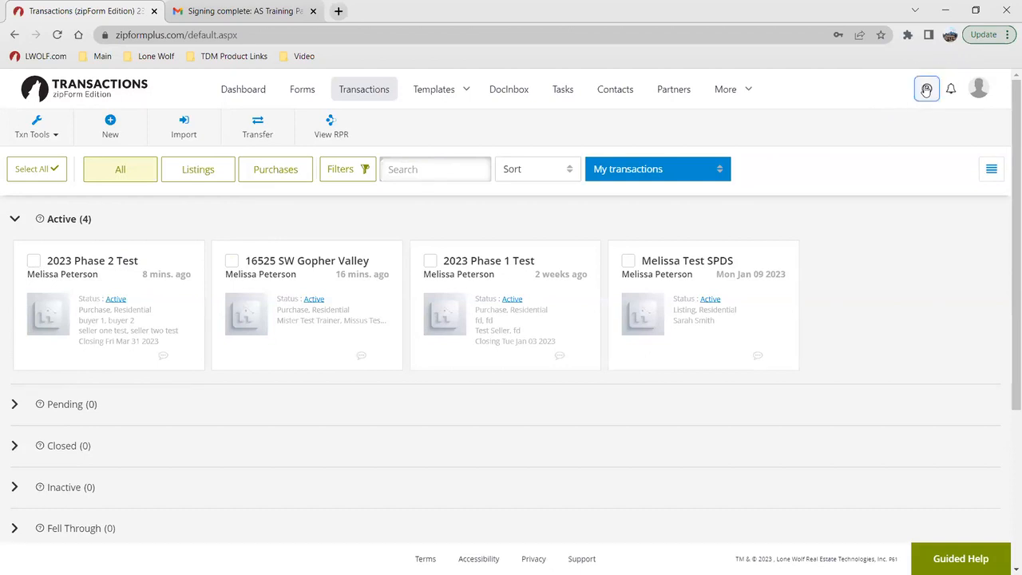
{"action": "left_click", "coordinate": [850, 126]}
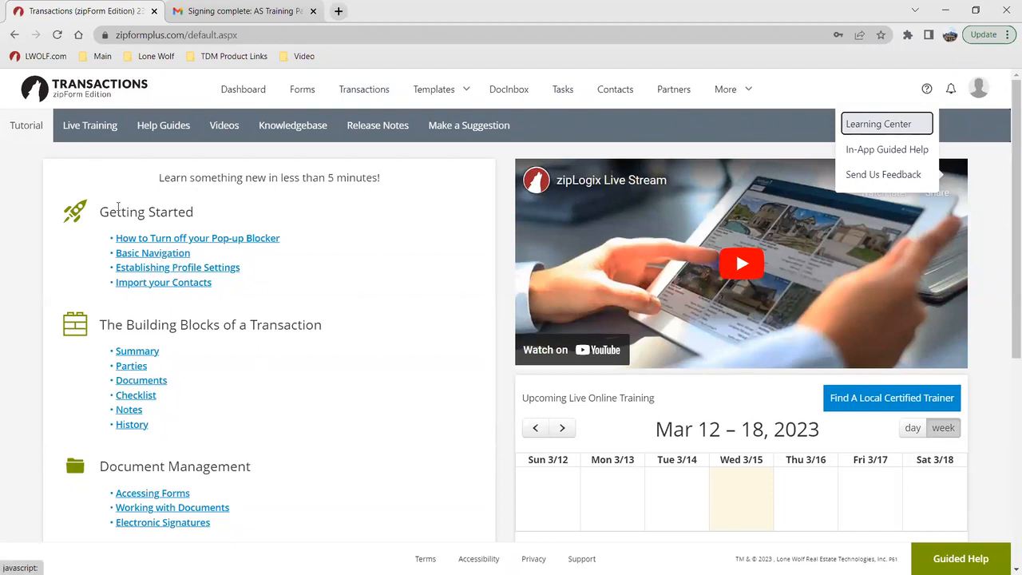
{"action": "left_click", "coordinate": [89, 125]}
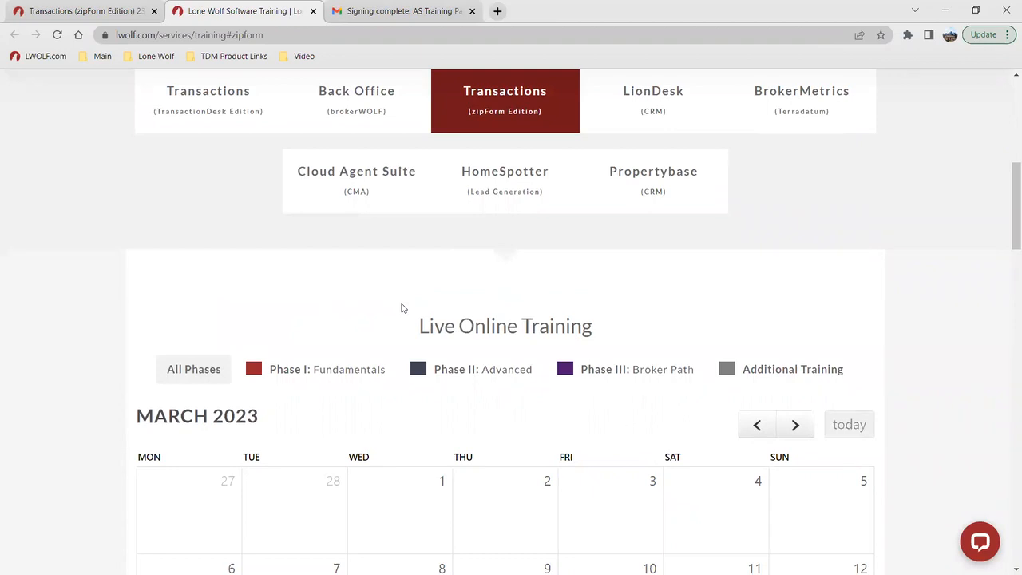
{"action": "scroll", "coordinate": [402, 331], "scroll_direction": "down", "scroll_amount": 3}
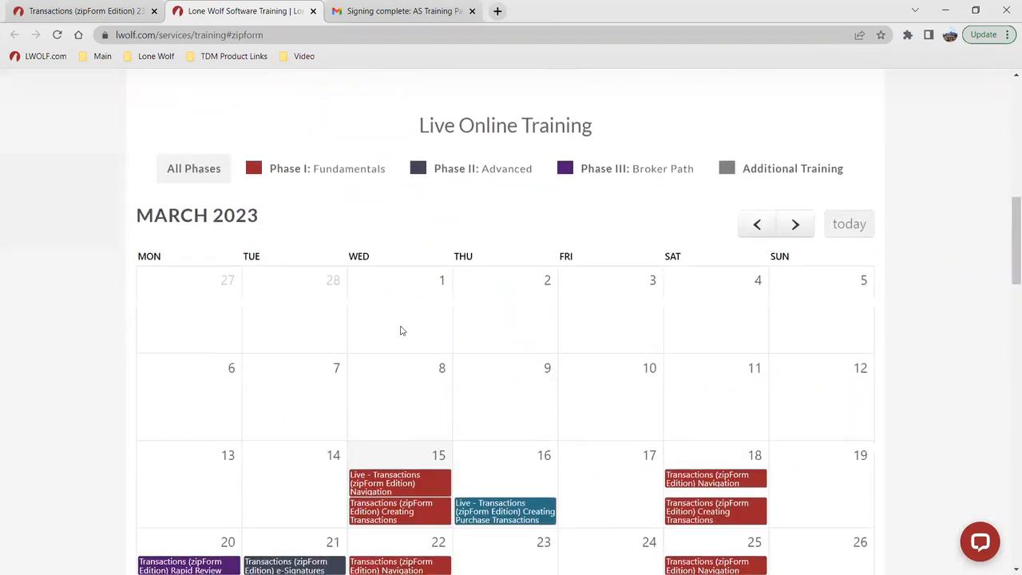
{"action": "scroll", "coordinate": [402, 330], "scroll_direction": "down", "scroll_amount": 3}
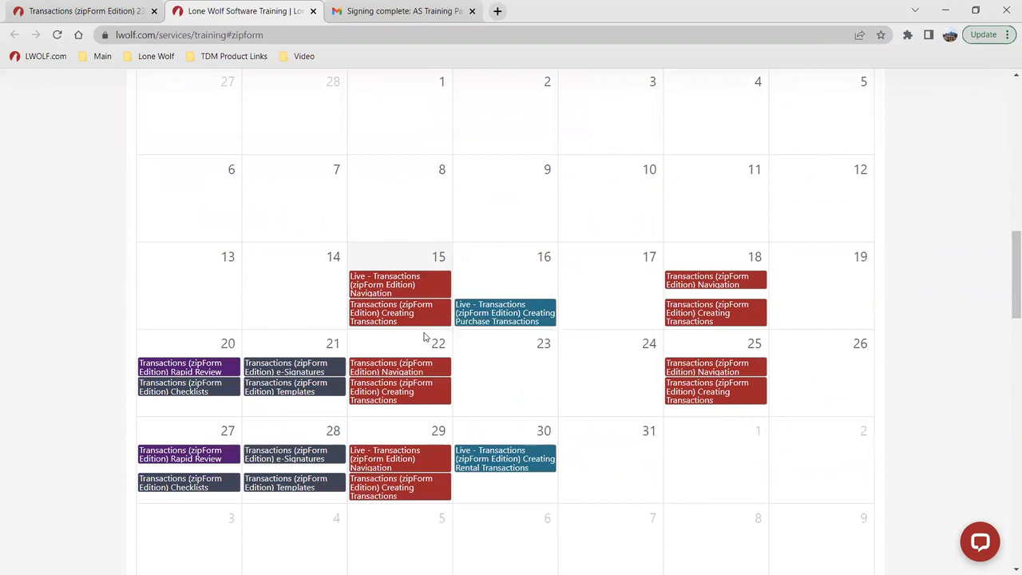
{"action": "left_click", "coordinate": [118, 8]}
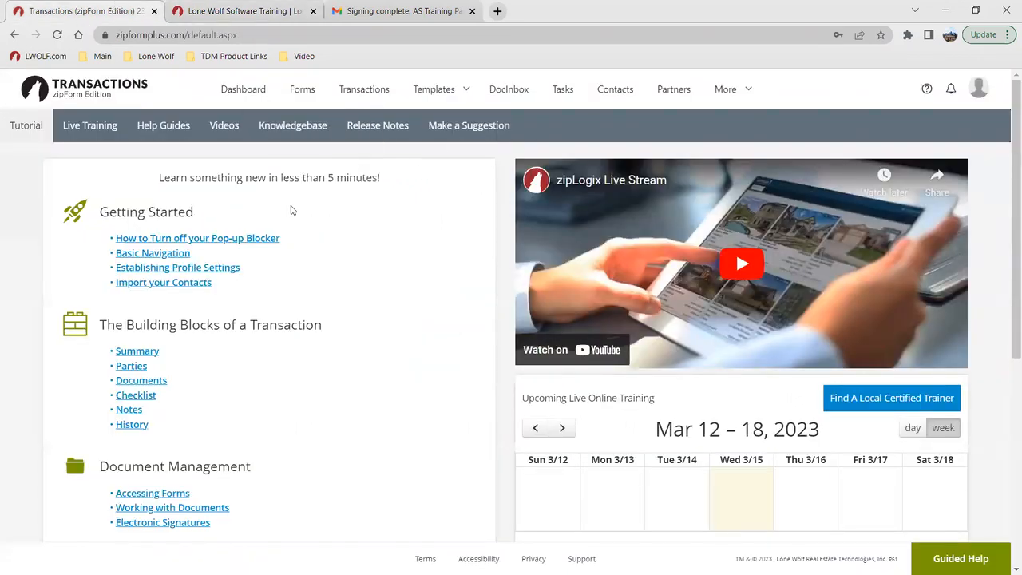
Step: Look through the PDF guide library under Help Guides and return to the Learning Center
{"action": "left_click", "coordinate": [177, 131]}
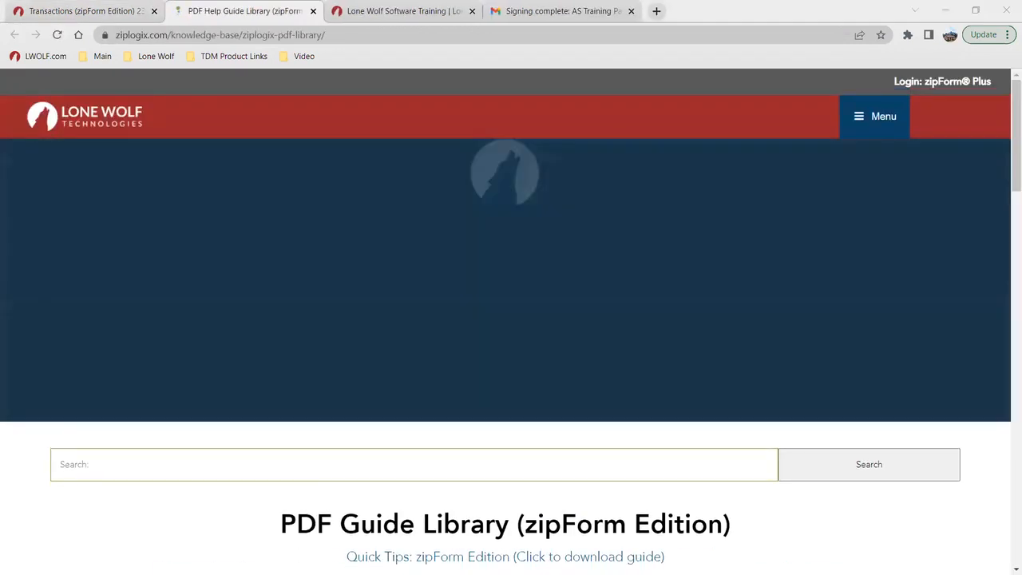
{"action": "scroll", "coordinate": [456, 376], "scroll_direction": "down", "scroll_amount": 2}
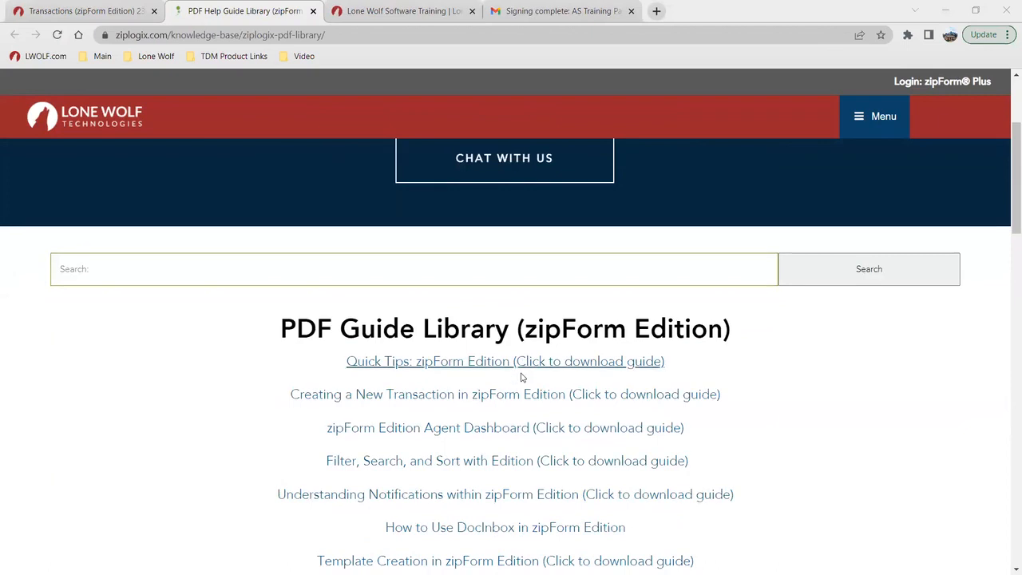
{"action": "left_click", "coordinate": [68, 8]}
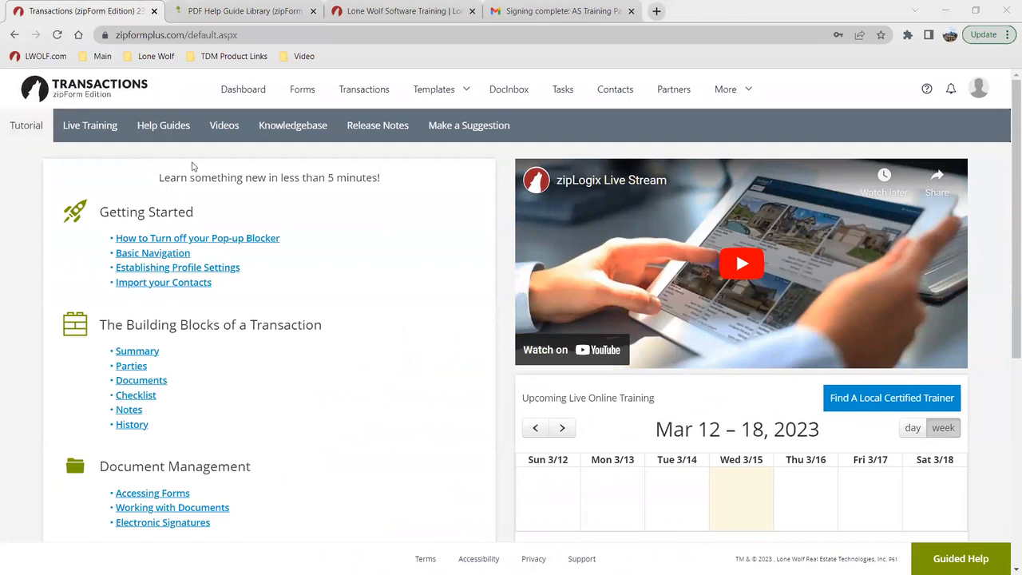
Step: View the Learning Center's videos and the Knowledgebase support topics, ending back on the Learning Center page
{"action": "left_click", "coordinate": [228, 127]}
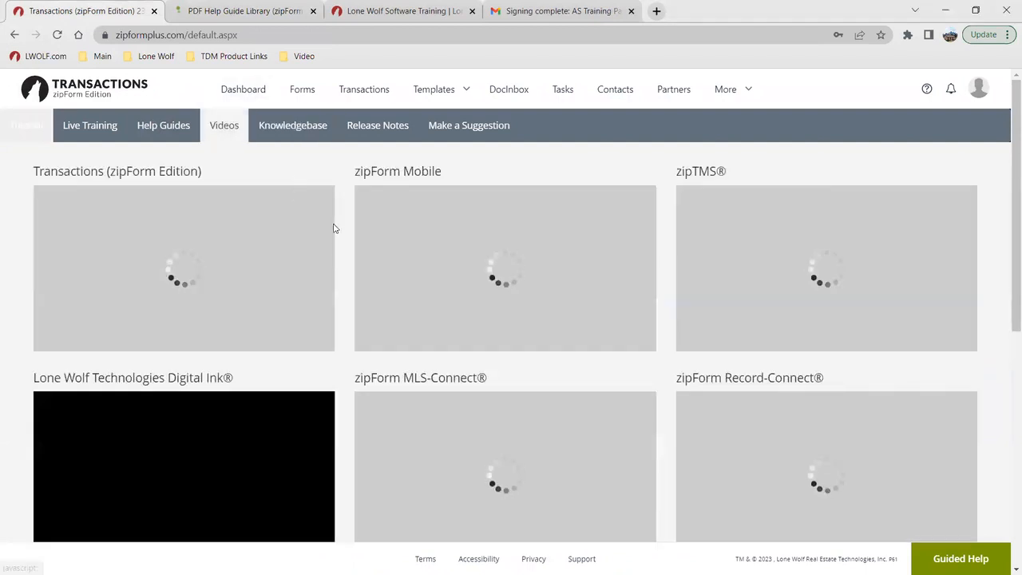
{"action": "left_click", "coordinate": [292, 125]}
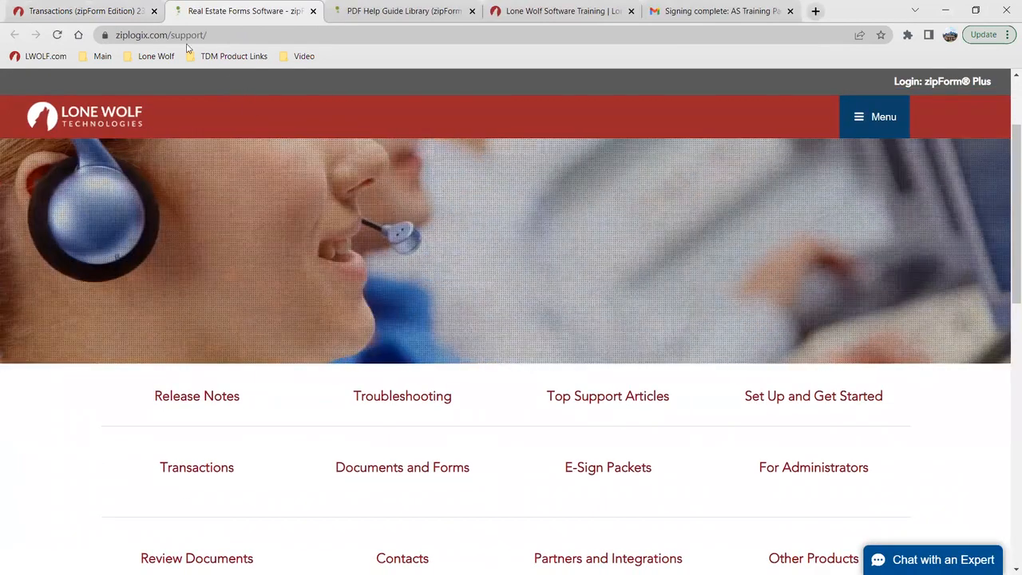
{"action": "left_click", "coordinate": [80, 11]}
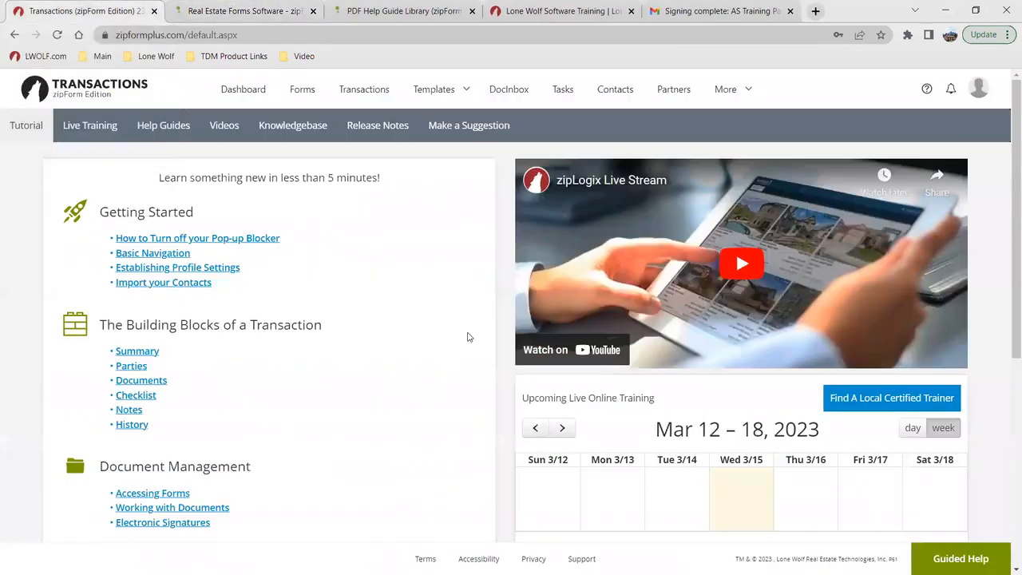